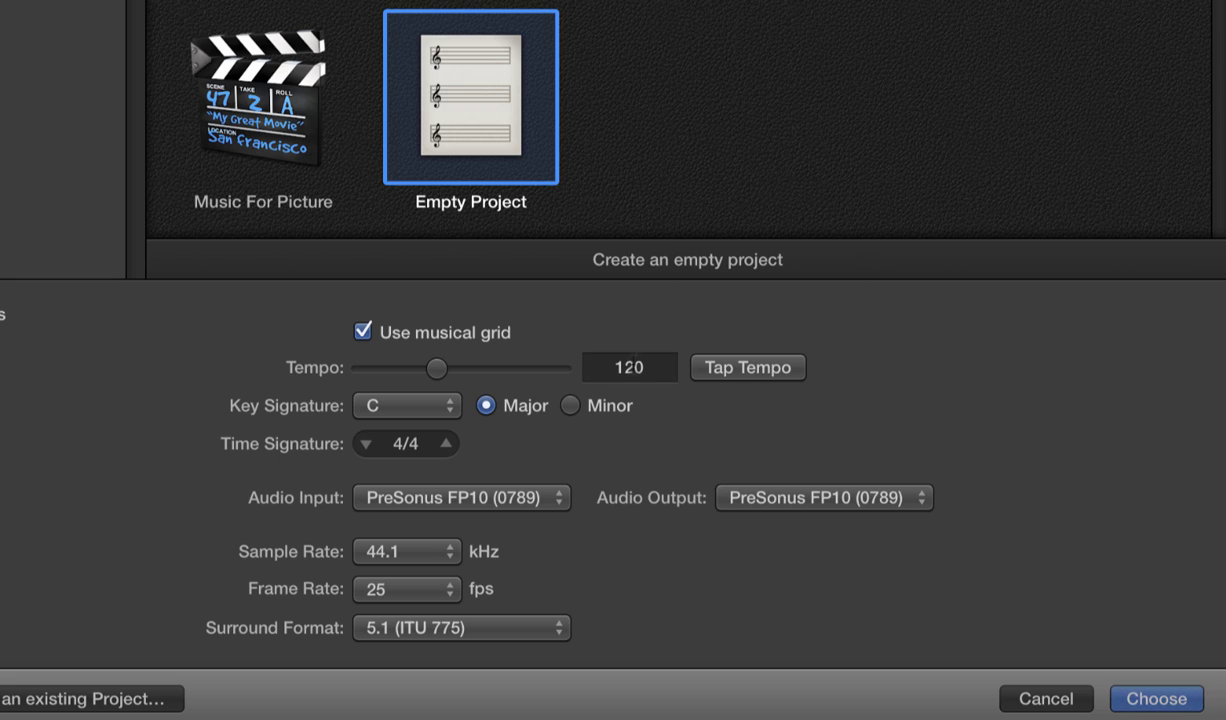
- Set the Empty Project tempo to 100 and key to D, then create it
{"action": "left_click", "coordinate": [654, 367]}
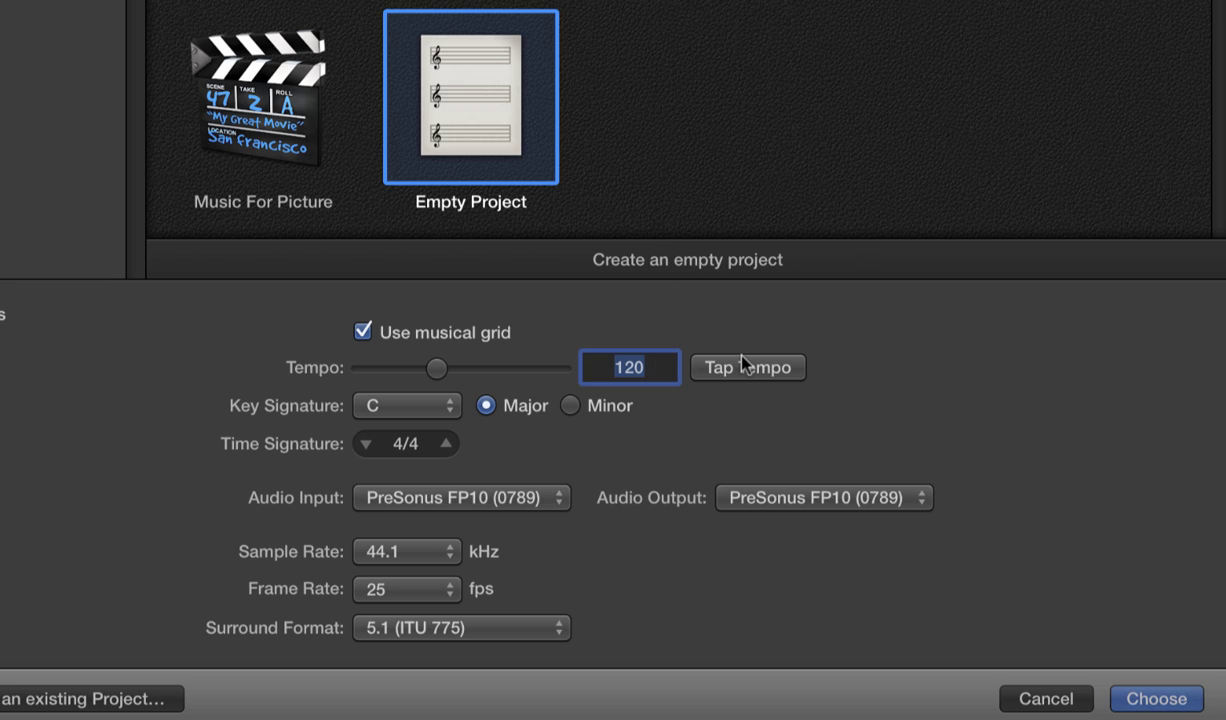
{"action": "type", "text": "100"}
{"action": "left_click", "coordinate": [449, 405]}
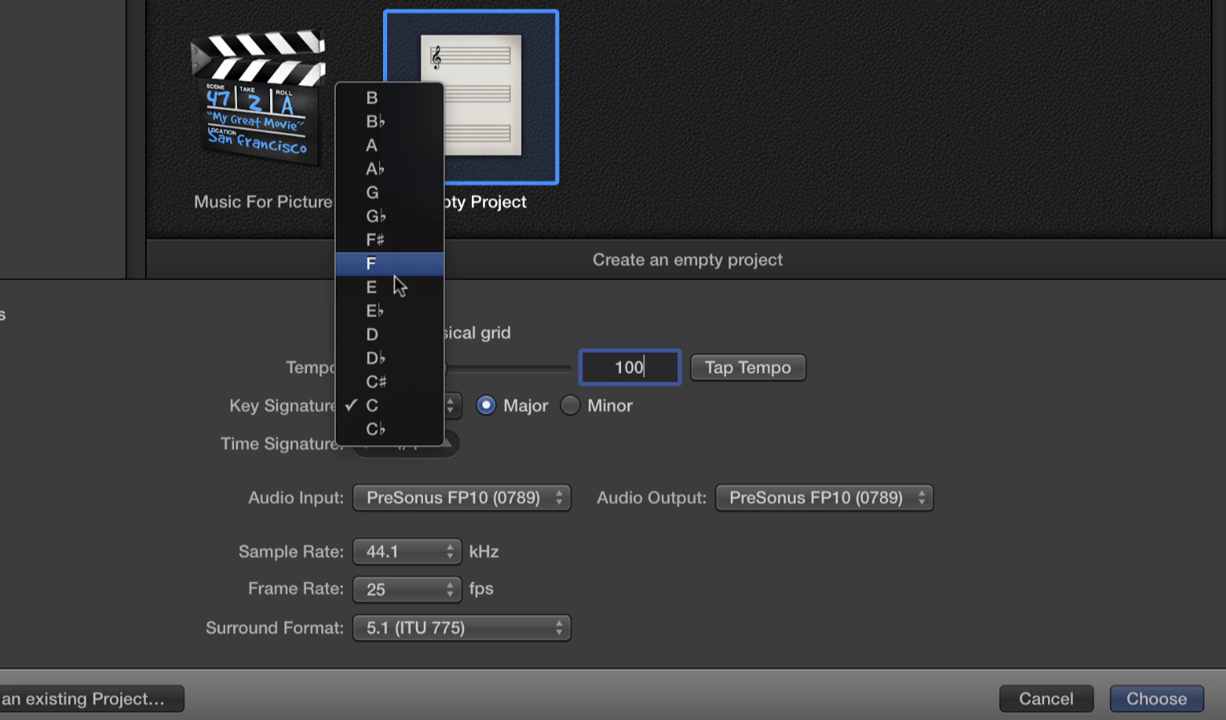
{"action": "left_click", "coordinate": [400, 336]}
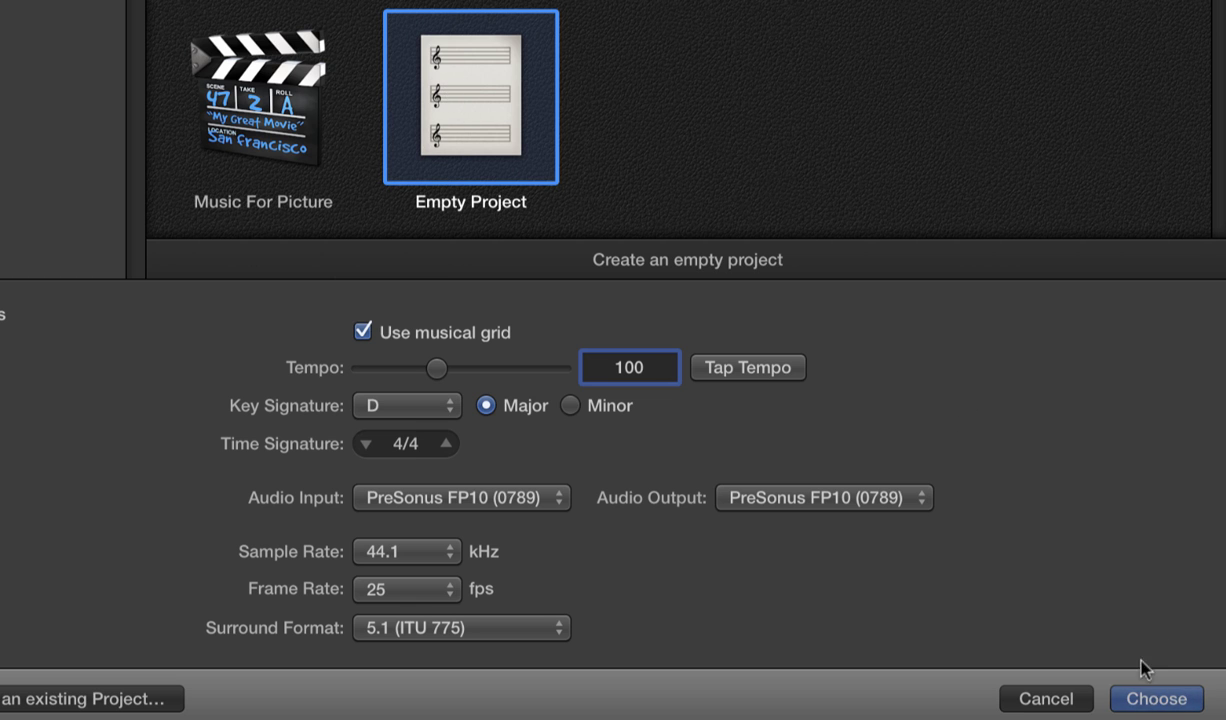
{"action": "left_click", "coordinate": [1160, 709]}
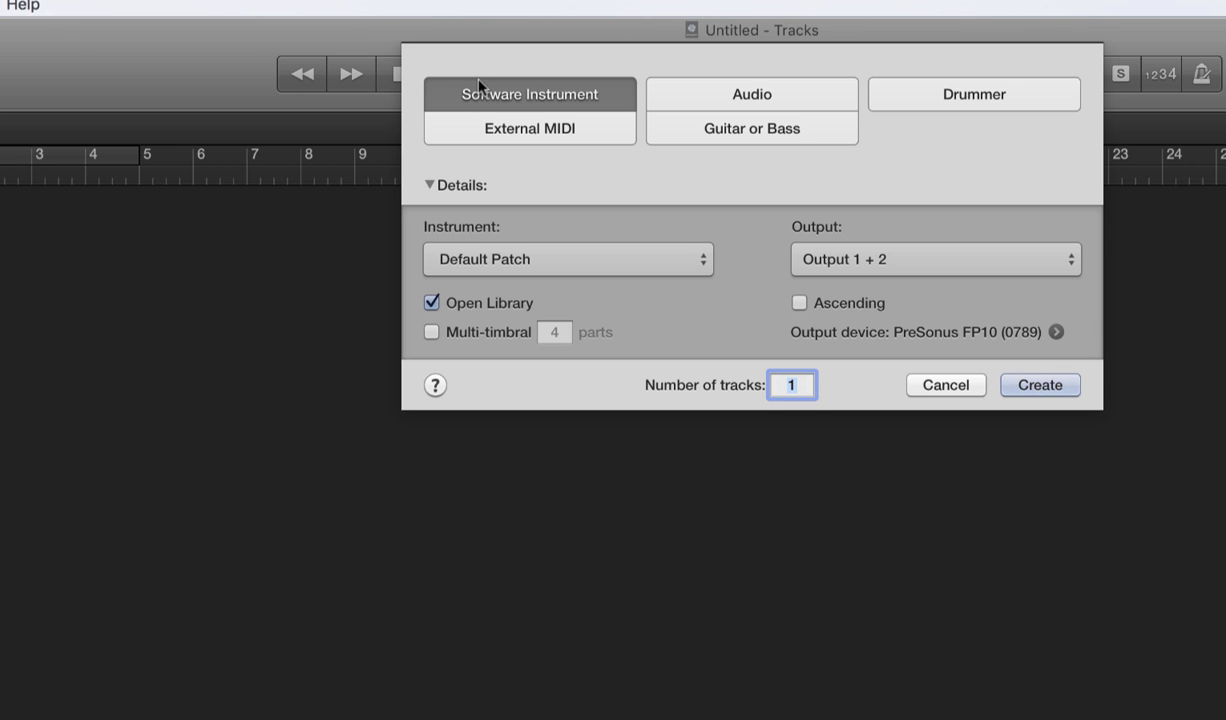
- Create the single Software Instrument track from the New Track dialog
{"action": "left_click", "coordinate": [1040, 387]}
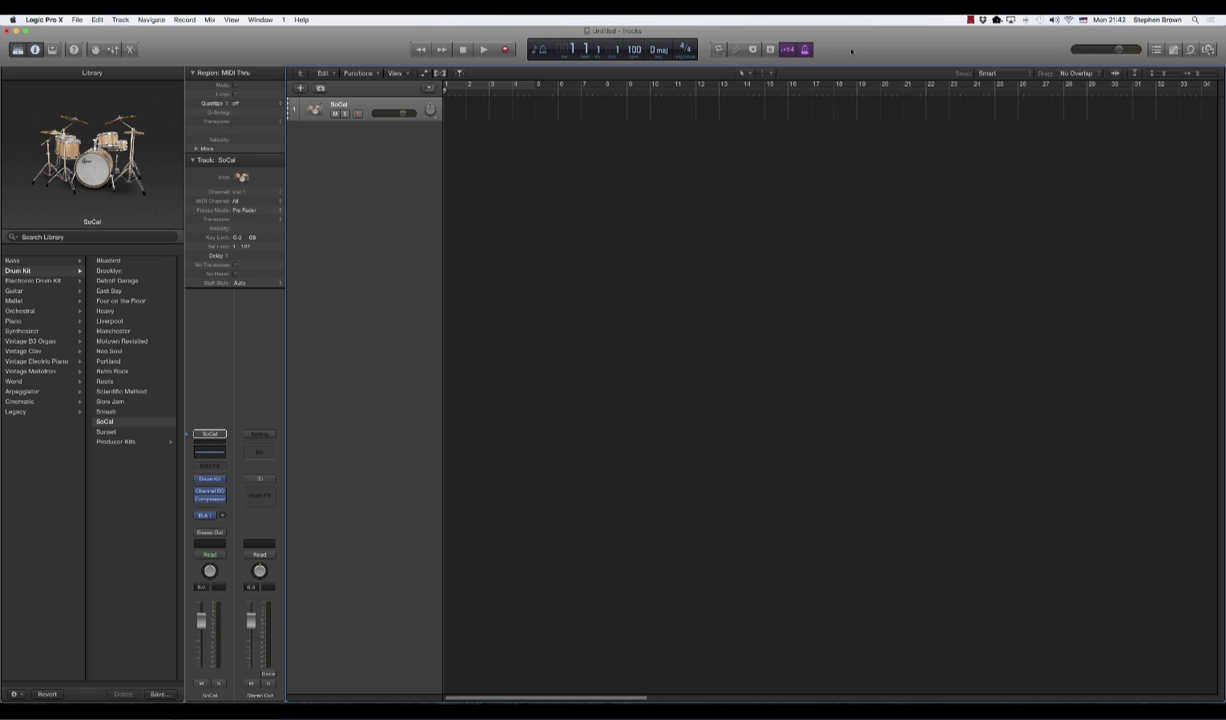
- Show Musical Typing and audition SoCal drums, shifting the octave down then back up
{"action": "key", "text": "super+k"}
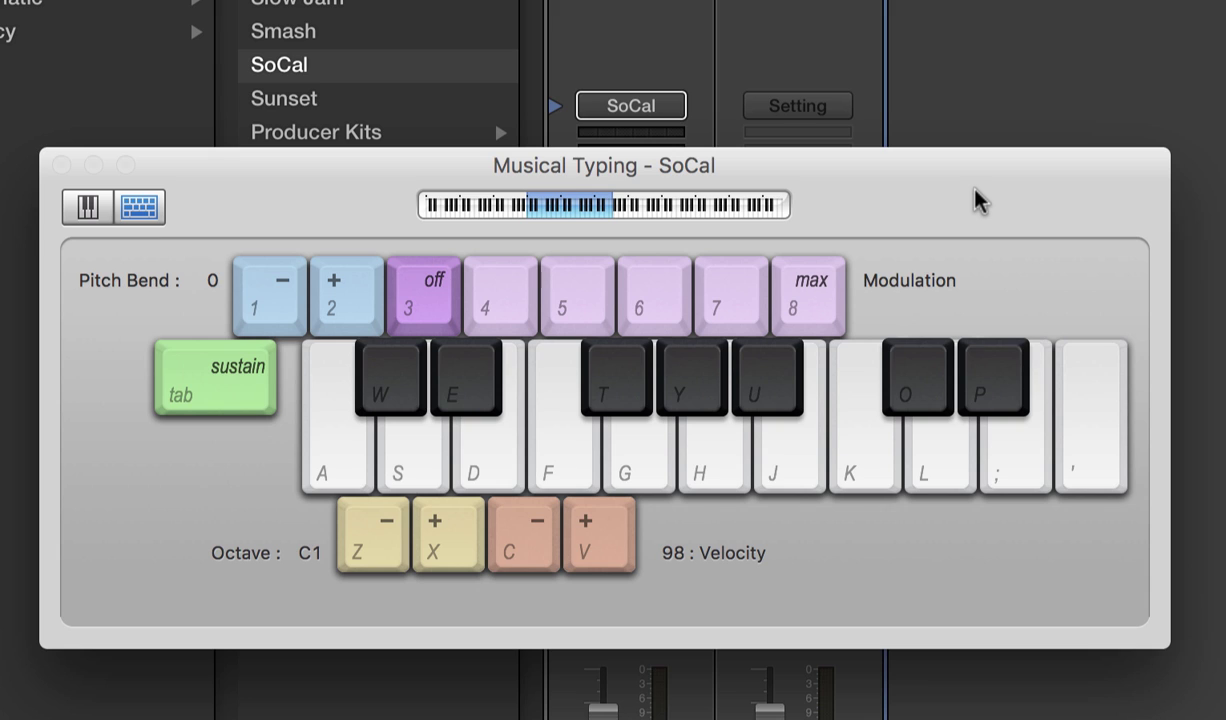
{"action": "key", "text": "e"}
{"action": "key", "text": "e"}
{"action": "left_click", "coordinate": [405, 560]}
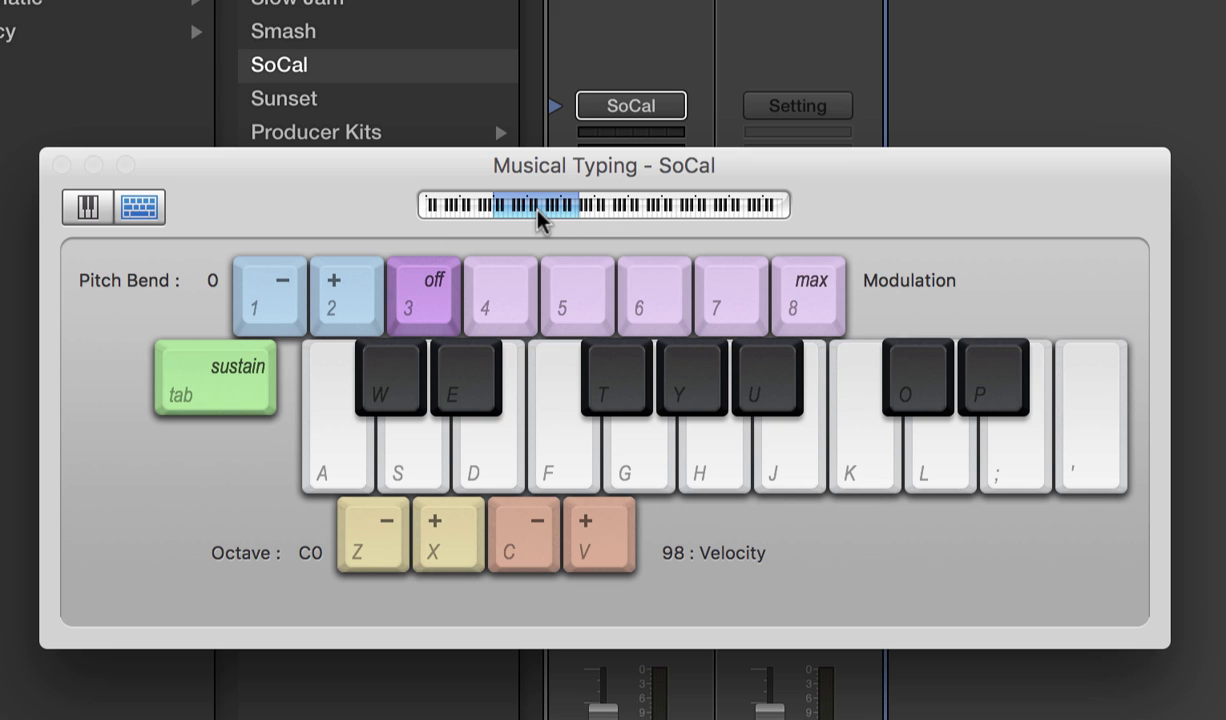
{"action": "key", "text": "x"}
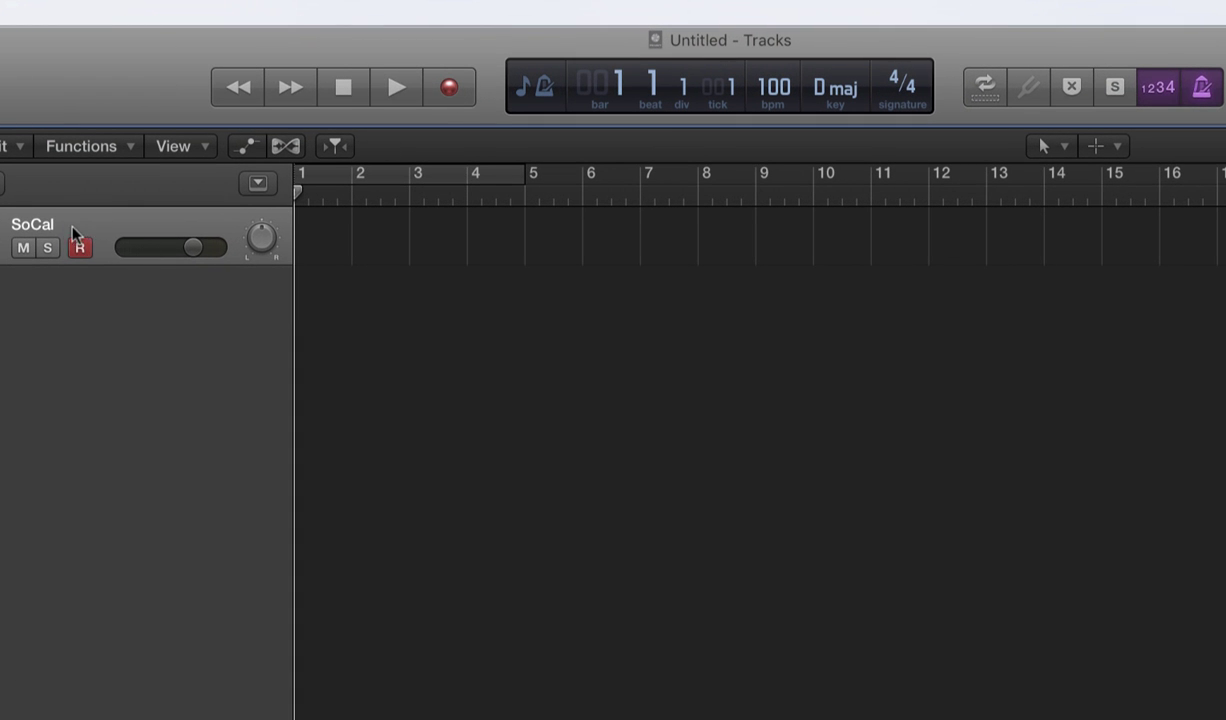
- Record a short drum region, play it back from the start, and quantize it to 1/4 Note
{"action": "left_click", "coordinate": [449, 90]}
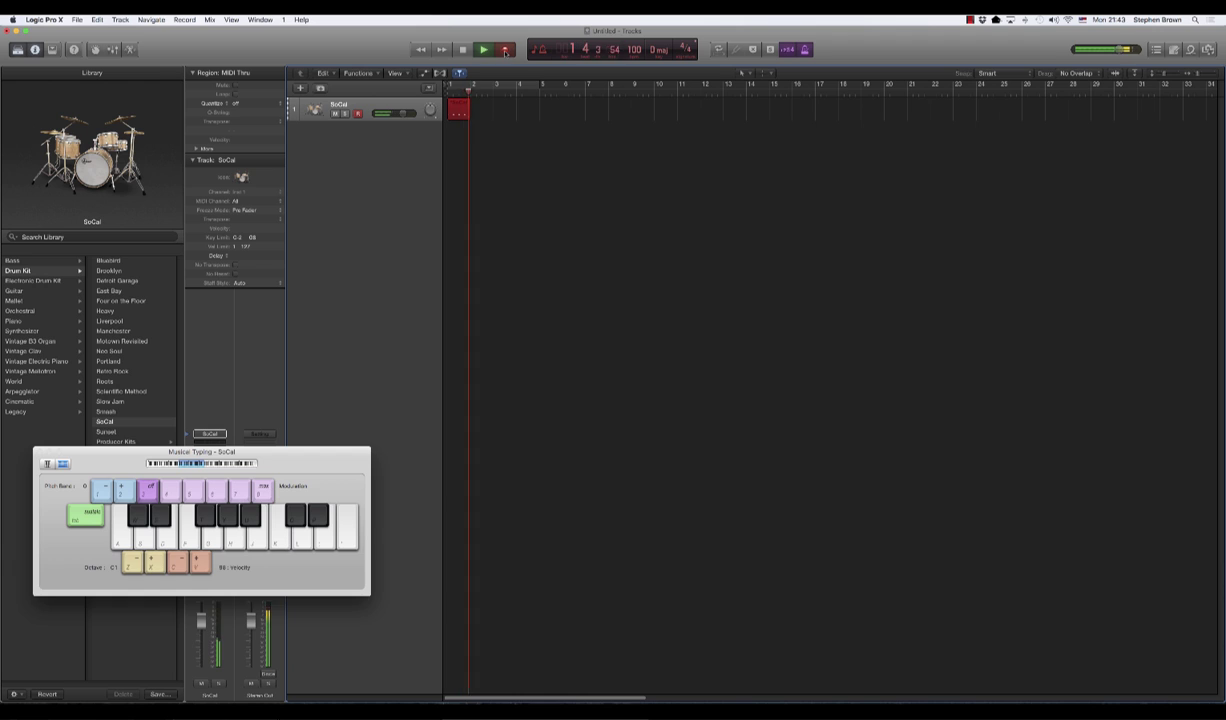
{"action": "left_click", "coordinate": [462, 49]}
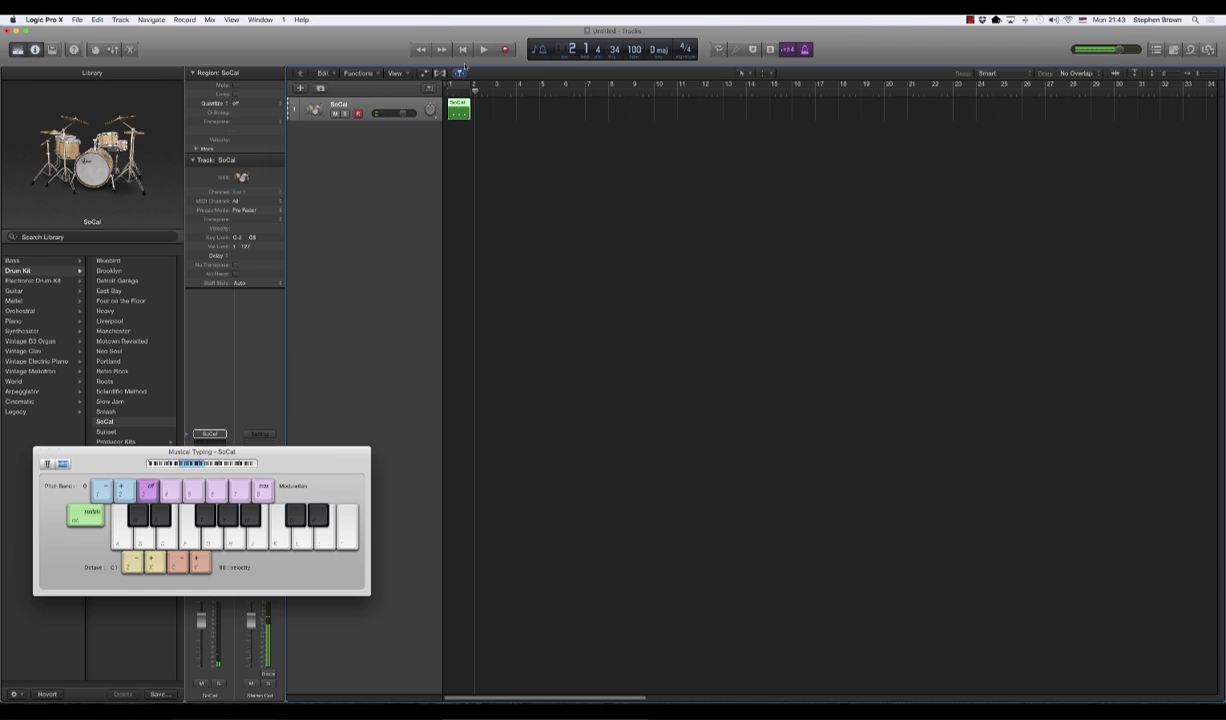
{"action": "left_click", "coordinate": [462, 49]}
{"action": "left_click", "coordinate": [483, 49]}
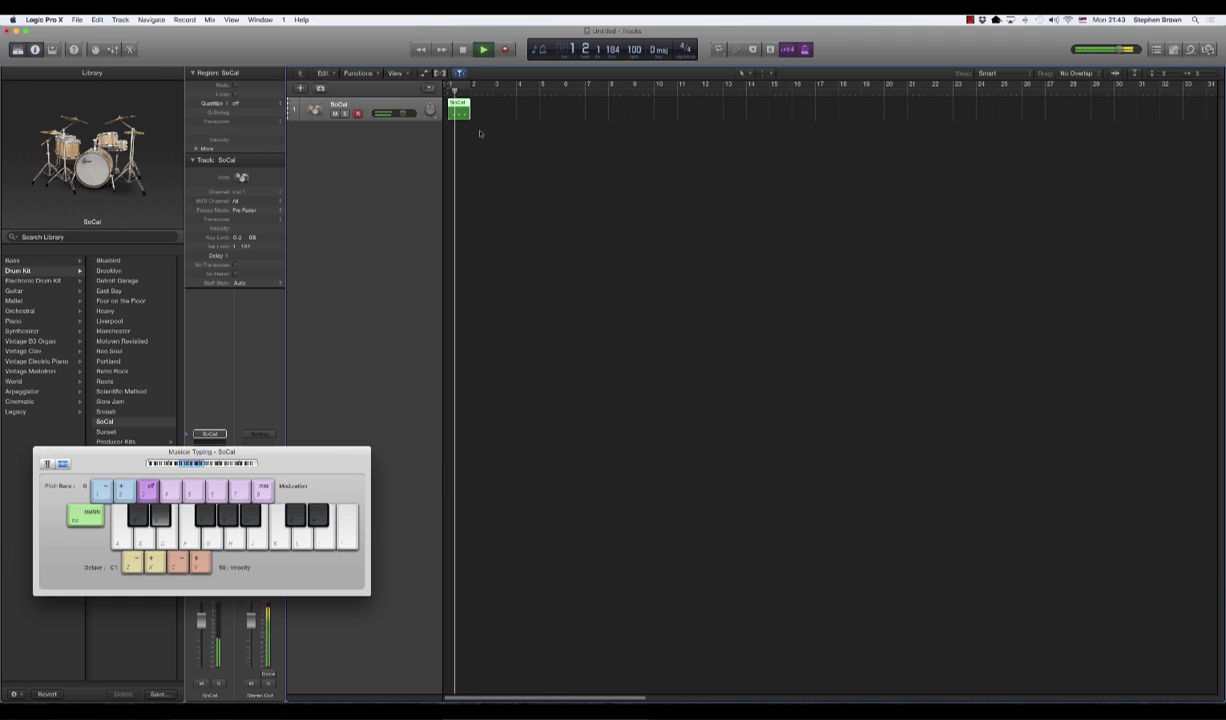
{"action": "left_click", "coordinate": [462, 49]}
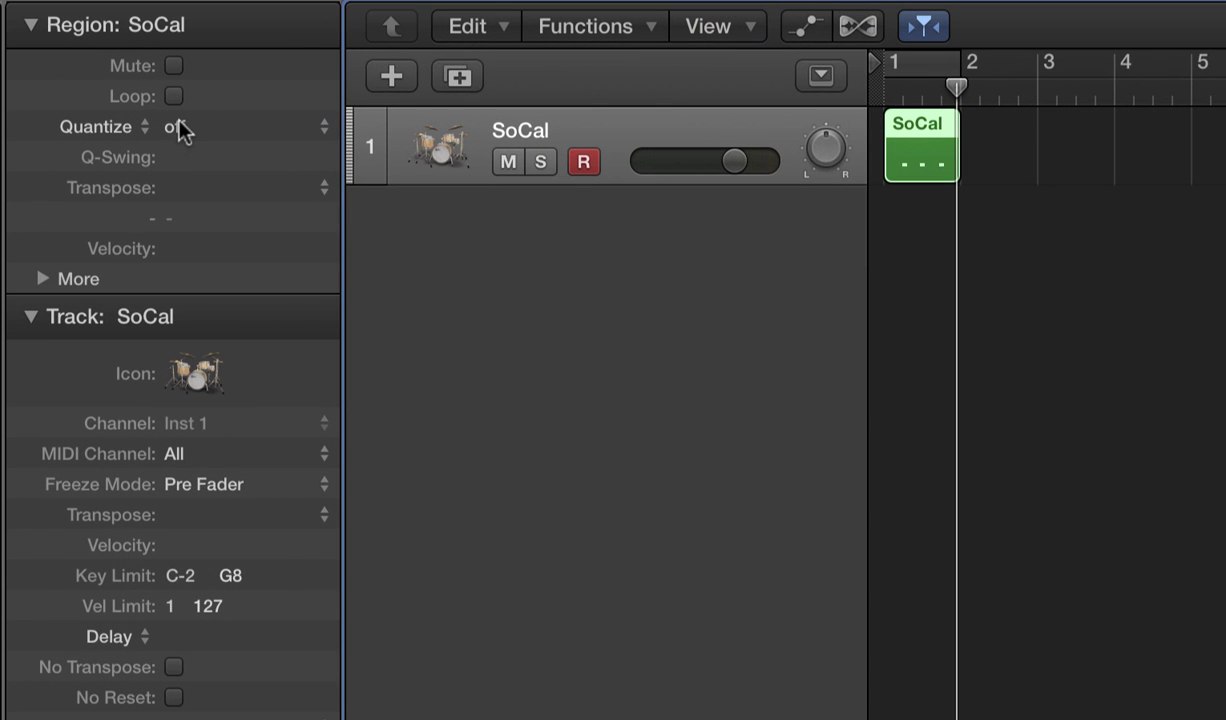
{"action": "left_click", "coordinate": [183, 130]}
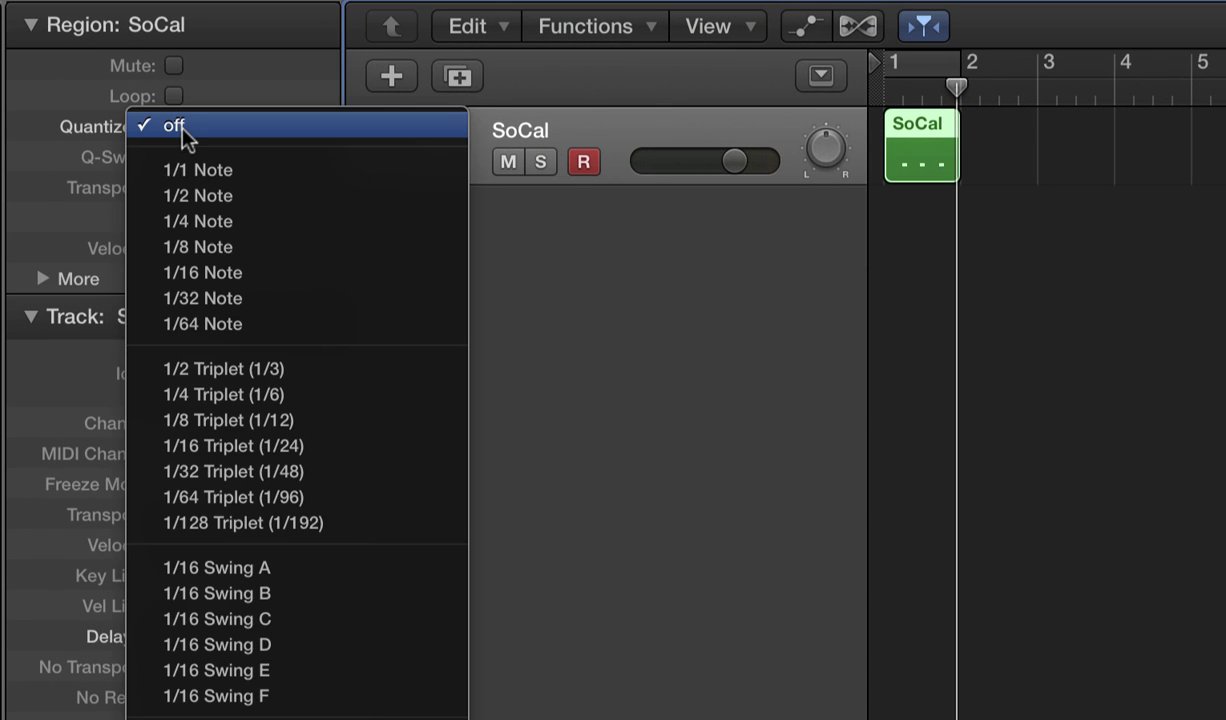
{"action": "left_click", "coordinate": [220, 232]}
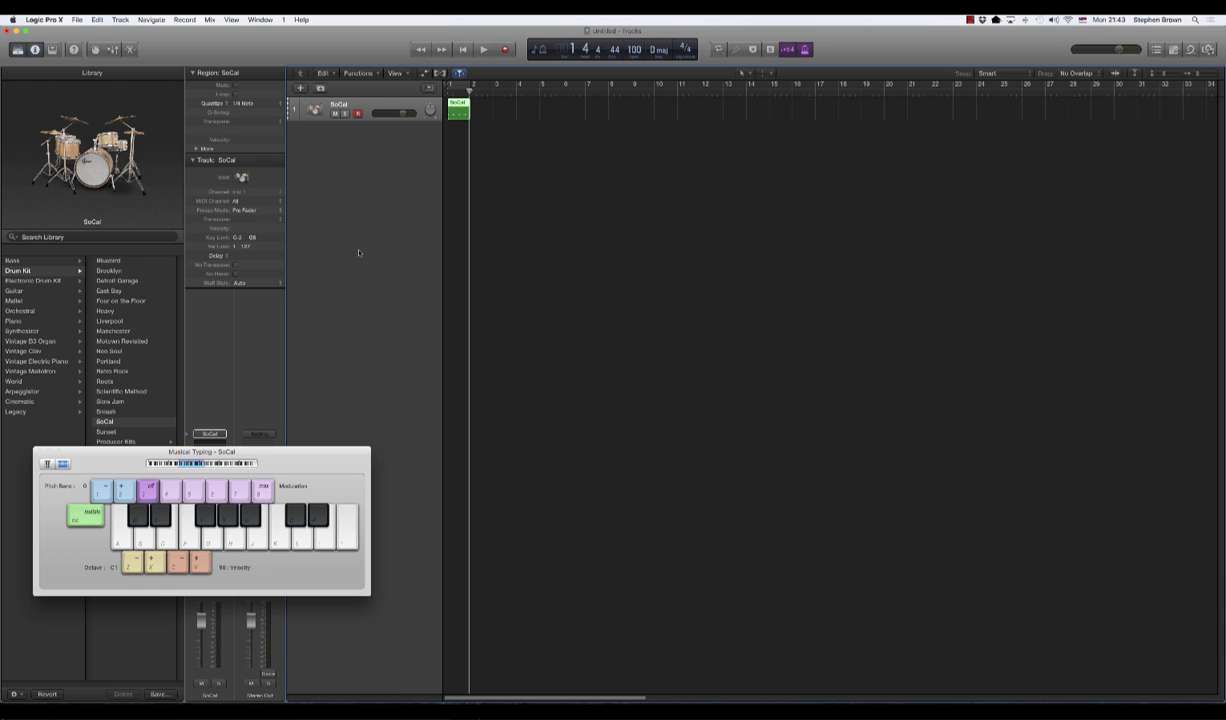
- Close Musical Typing and drag Untitled.aif from the Desktop into the Tracks area
{"action": "key", "text": "super+k"}
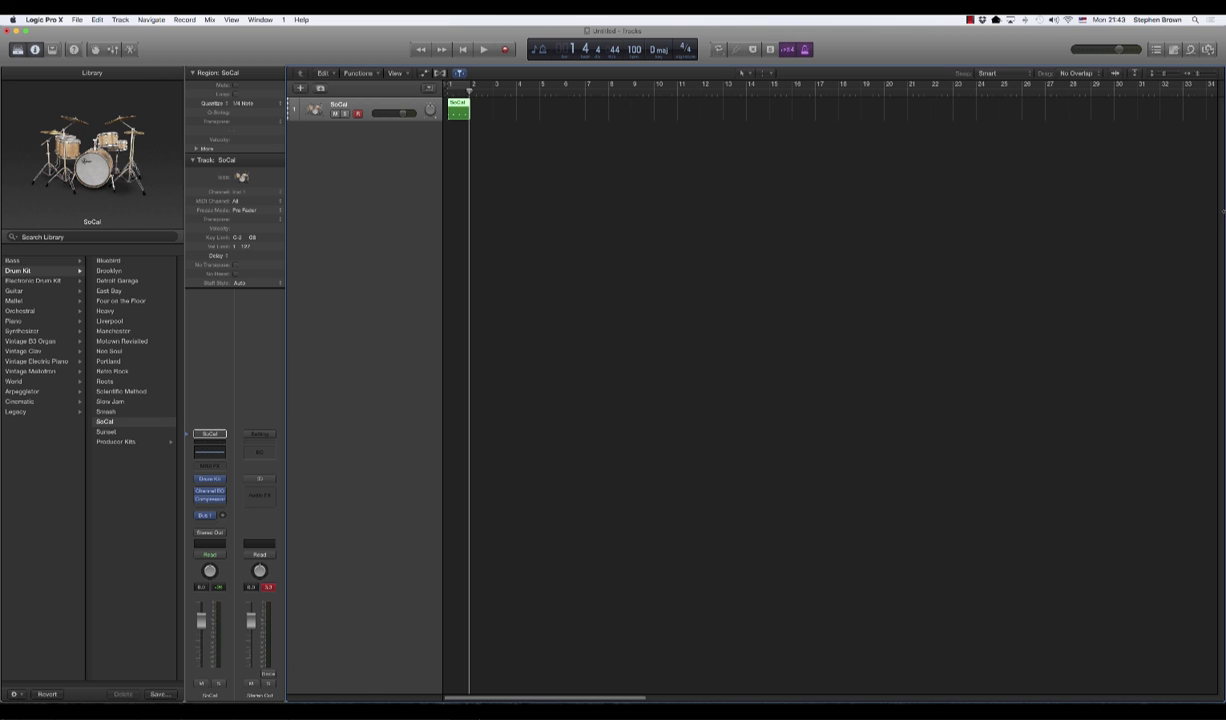
{"action": "left_click_drag", "start_coordinate": [1190, 212], "coordinate": [1133, 213]}
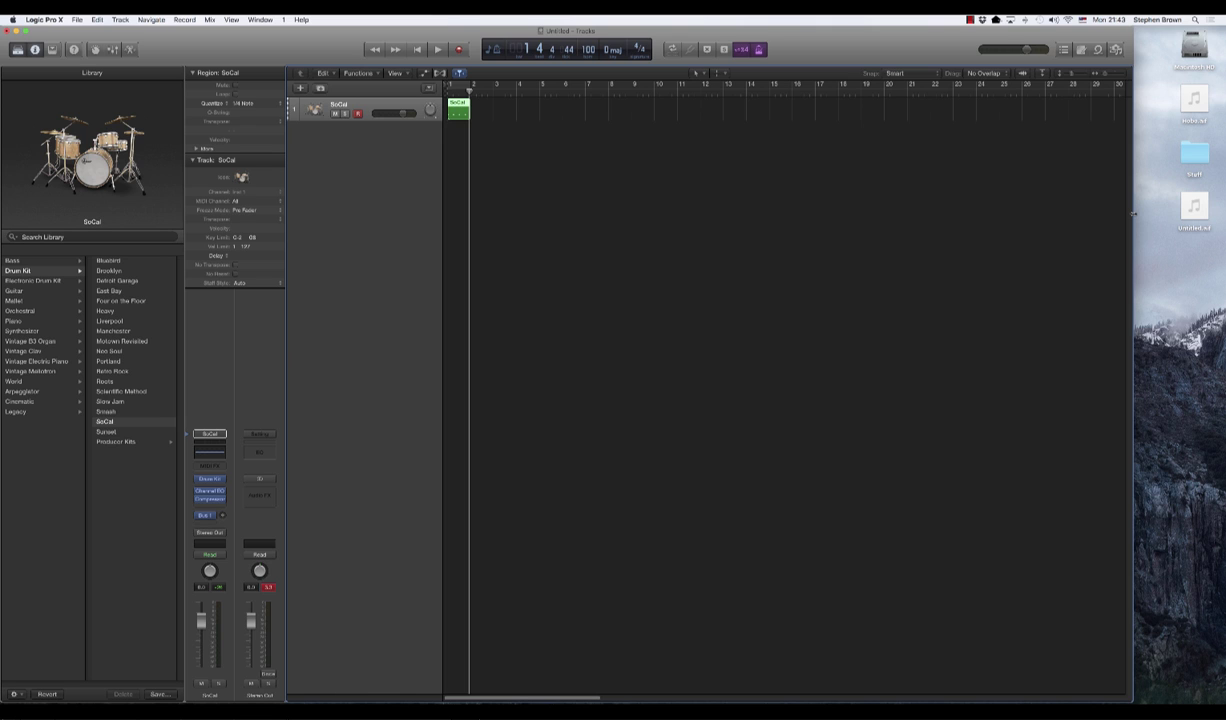
{"action": "left_click_drag", "start_coordinate": [1194, 206], "coordinate": [450, 195]}
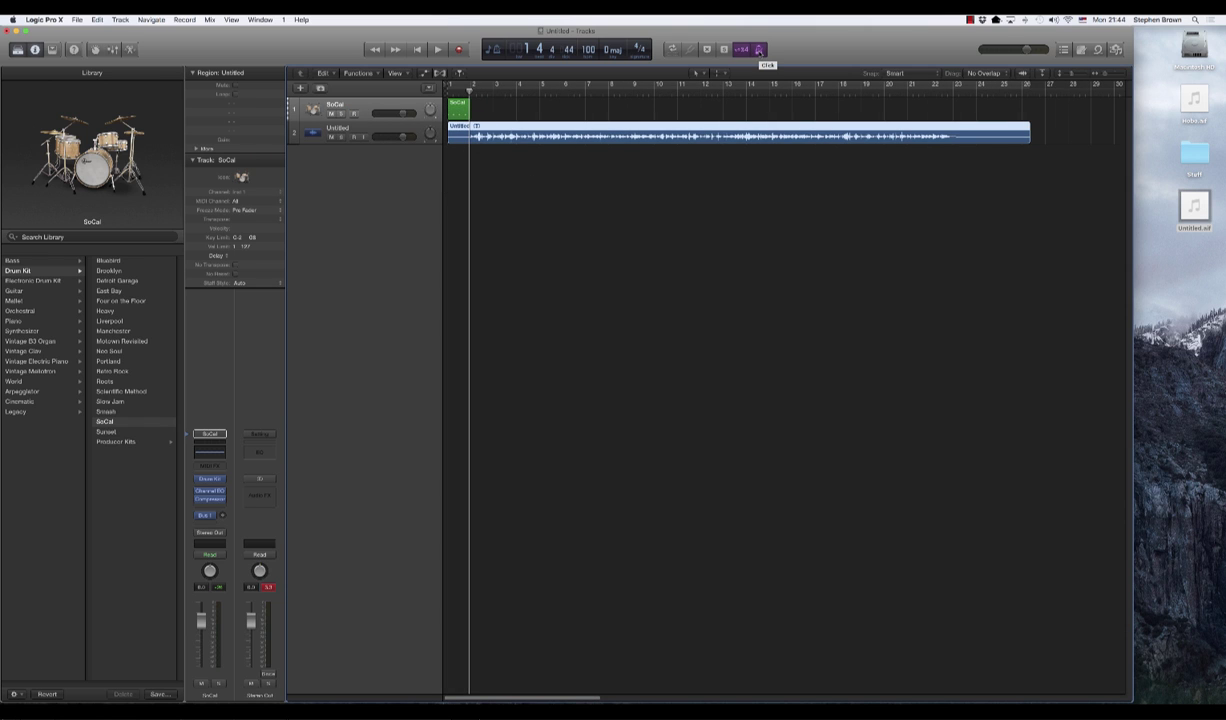
- Toggle the metronome, play the project, then stop and return to bar 1
{"action": "left_click", "coordinate": [759, 50]}
{"action": "left_click", "coordinate": [418, 50]}
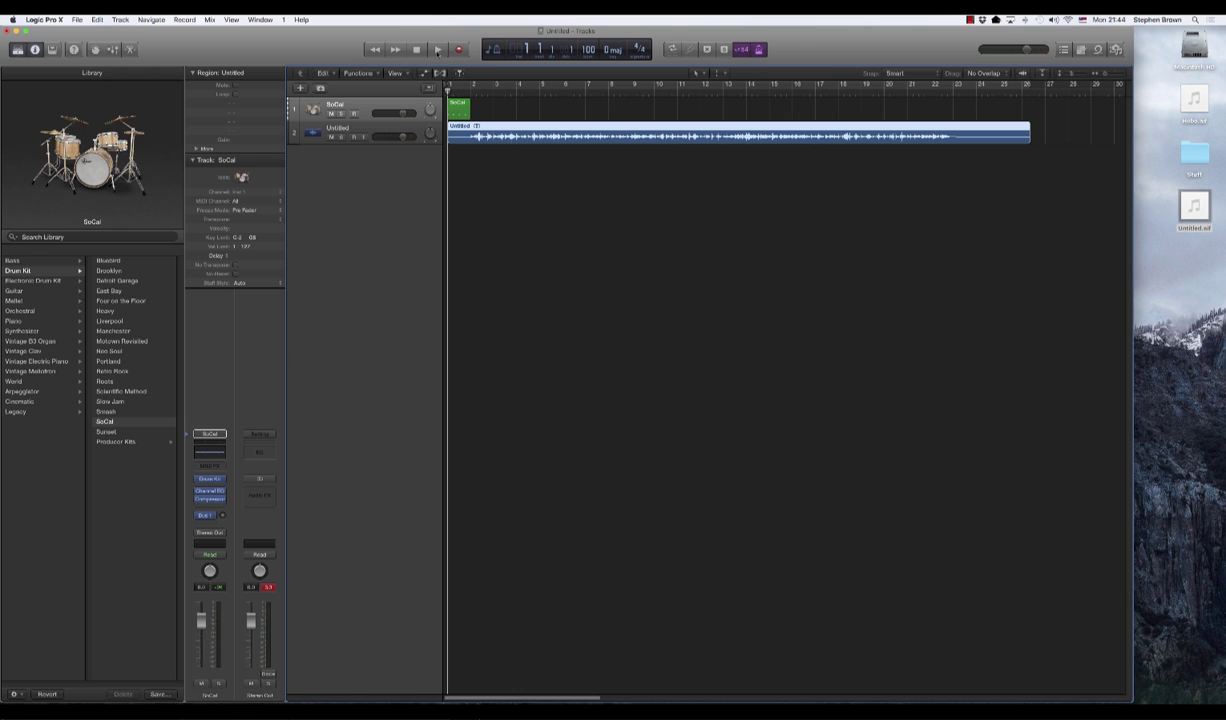
{"action": "left_click", "coordinate": [437, 49]}
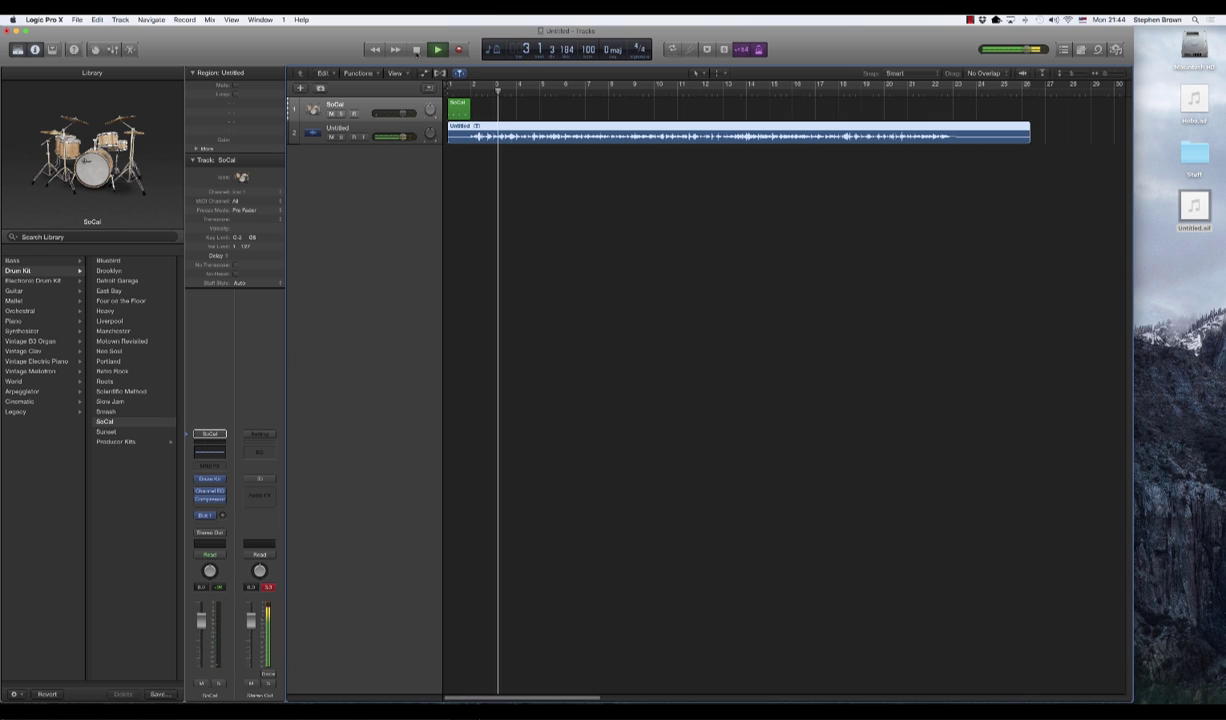
{"action": "left_click", "coordinate": [416, 50]}
{"action": "left_click", "coordinate": [418, 50]}
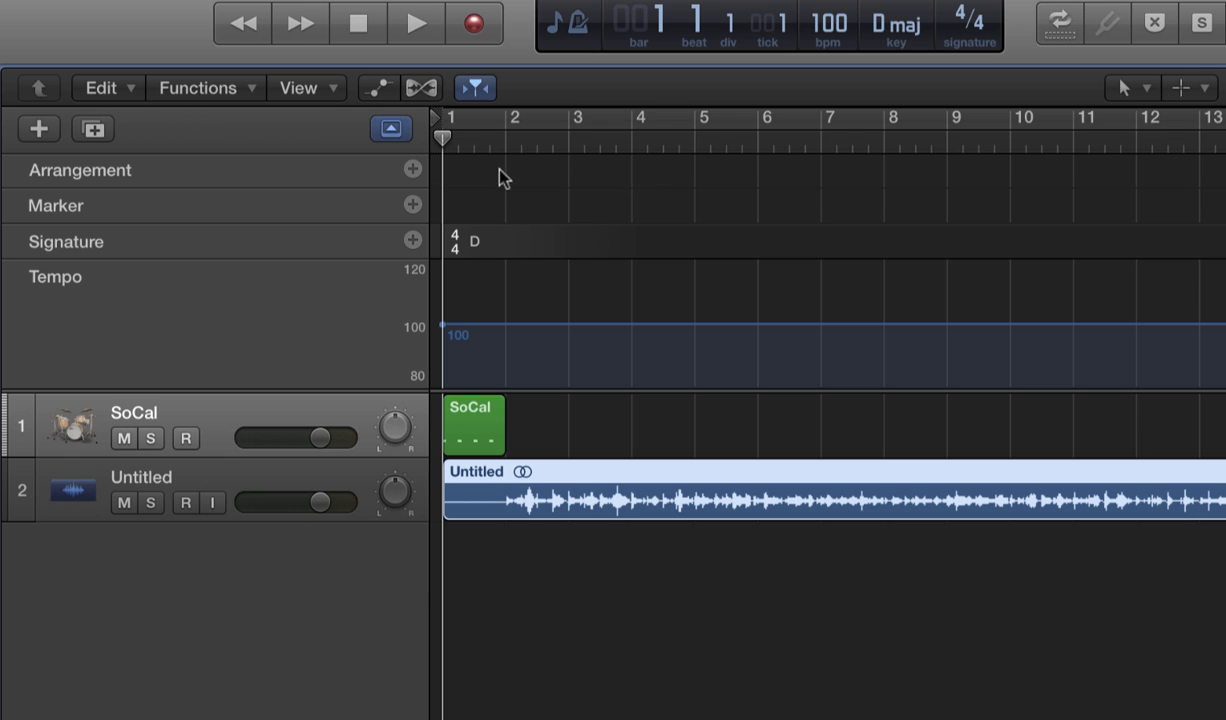
- Add an arrangement marker at bar 1, rename it 'Cpunt 4', and shorten it to one bar
{"action": "left_click", "coordinate": [413, 171]}
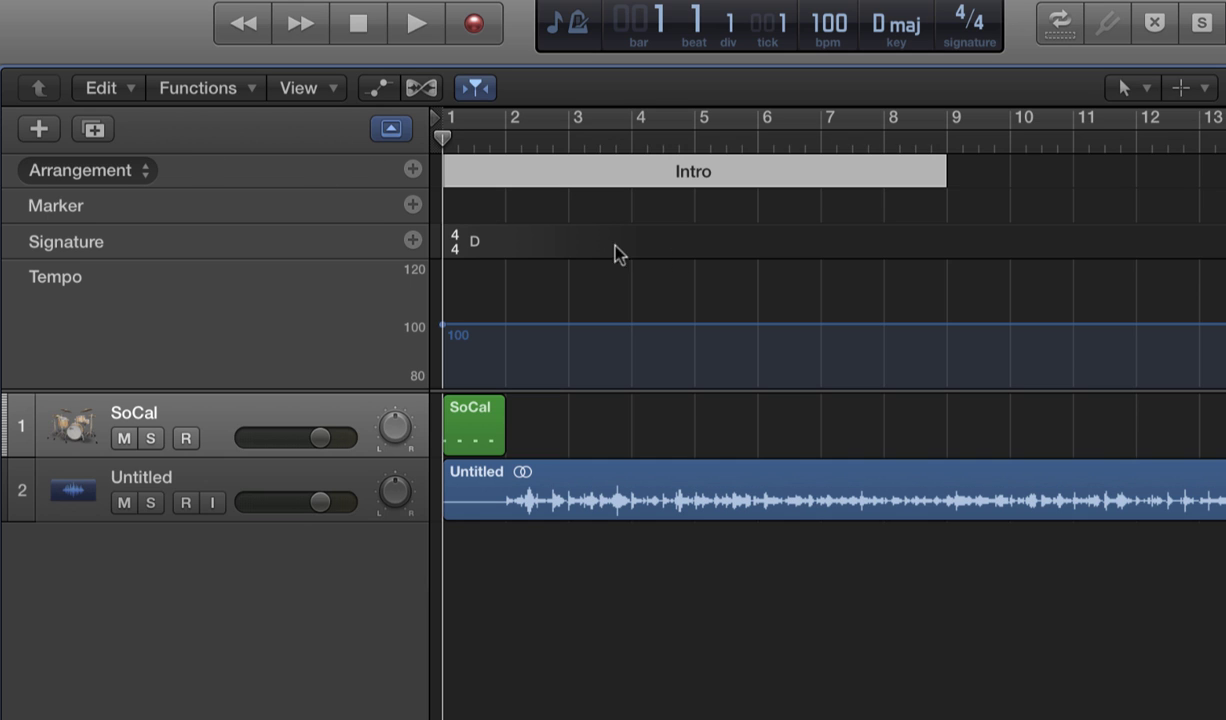
{"action": "left_click", "coordinate": [700, 174]}
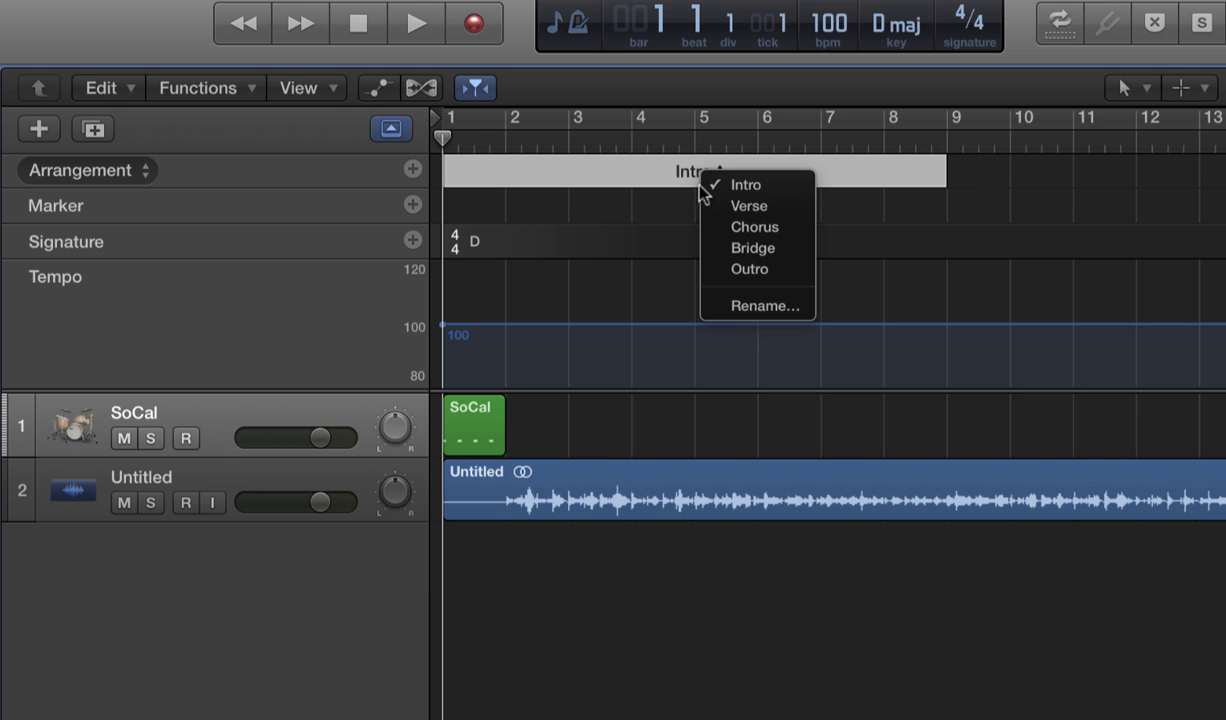
{"action": "left_click", "coordinate": [733, 320]}
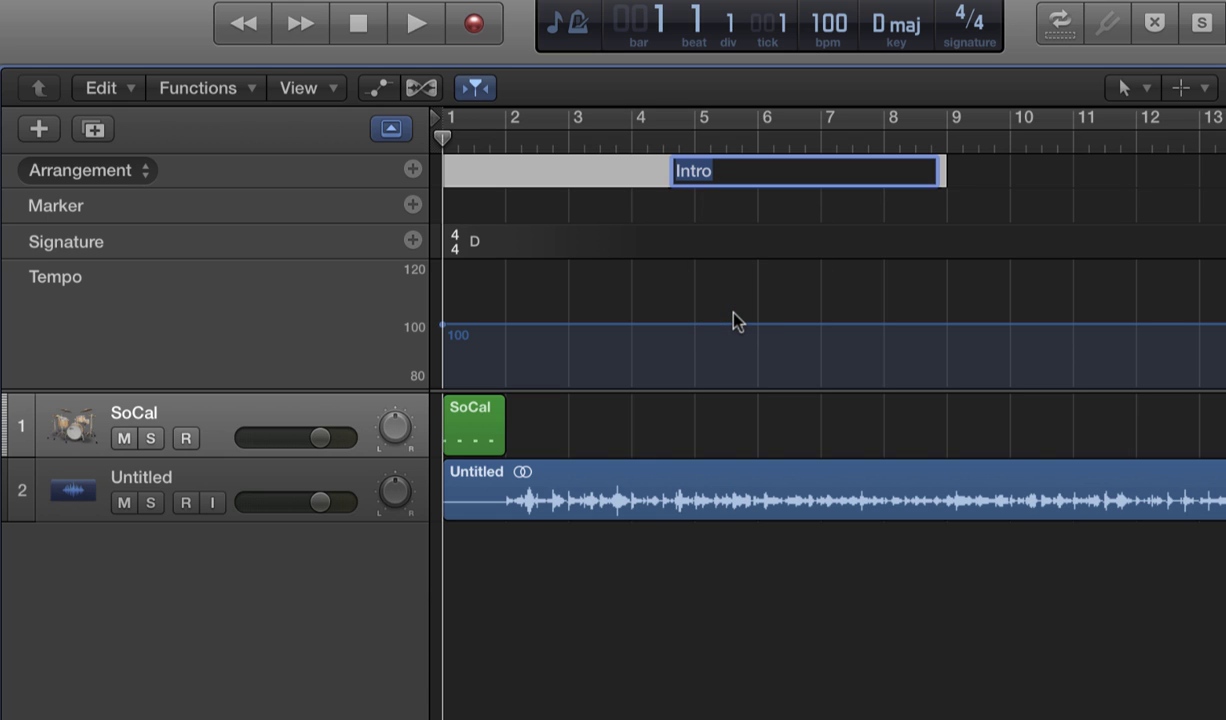
{"action": "type", "text": "Cpunt"}
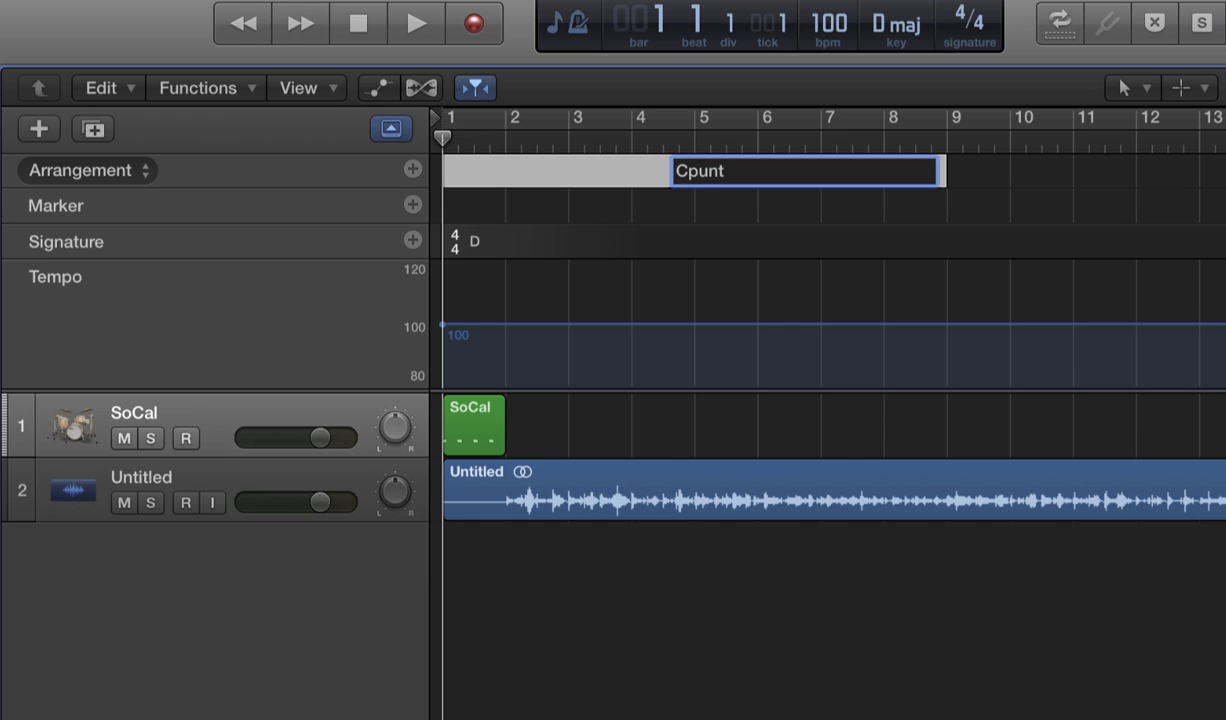
{"action": "type", "text": " 4"}
{"action": "key", "text": "Return"}
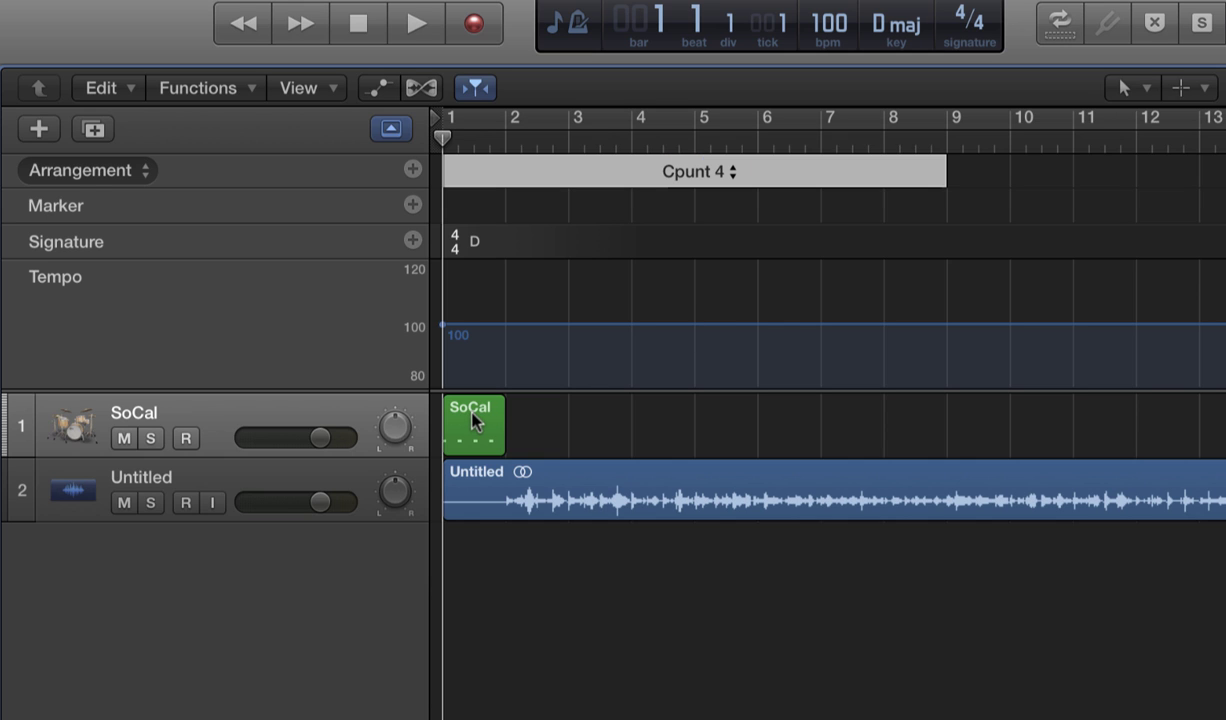
{"action": "left_click_drag", "start_coordinate": [940, 172], "coordinate": [503, 194]}
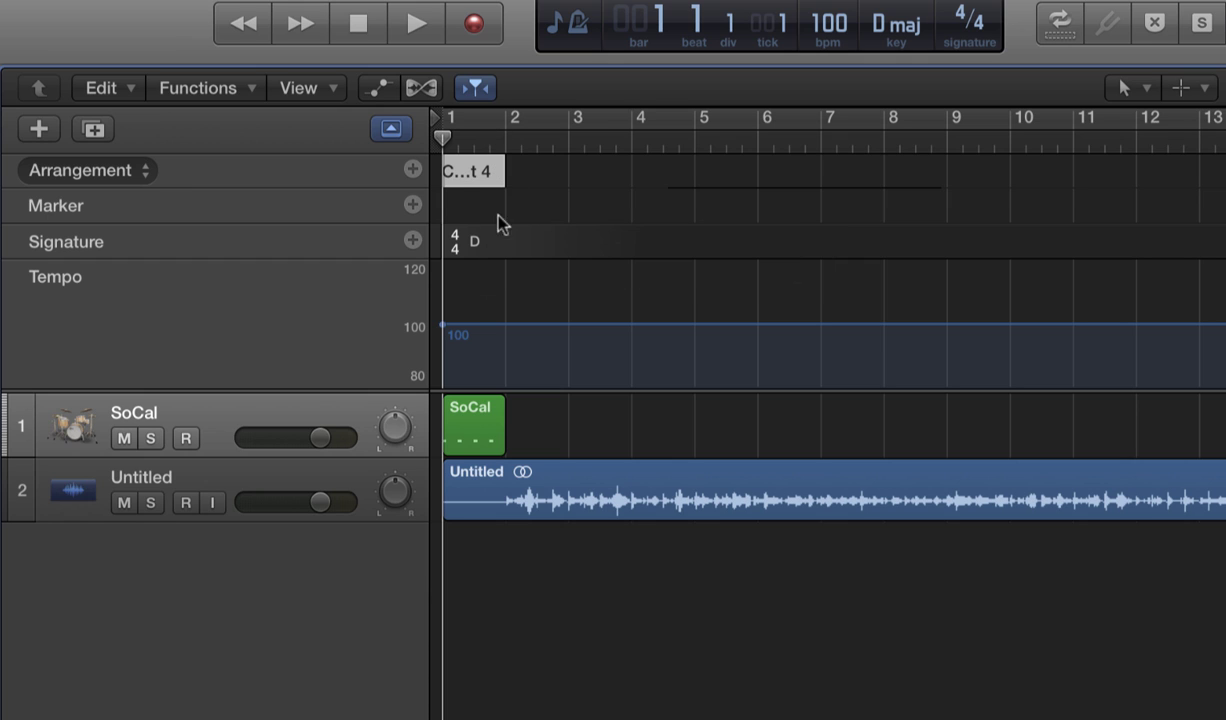
- Rename the SoCal drum region at the song start to 'Count 4', then deselect it
{"action": "left_click", "coordinate": [472, 420]}
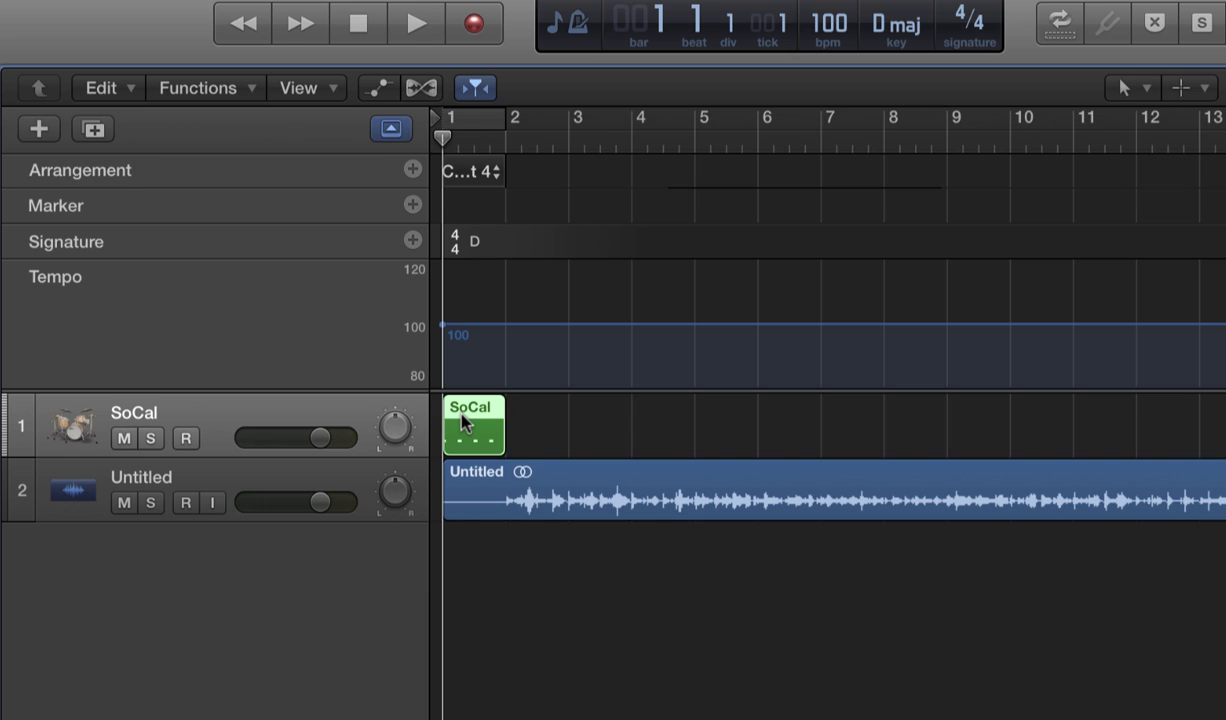
{"action": "right_click", "coordinate": [465, 418]}
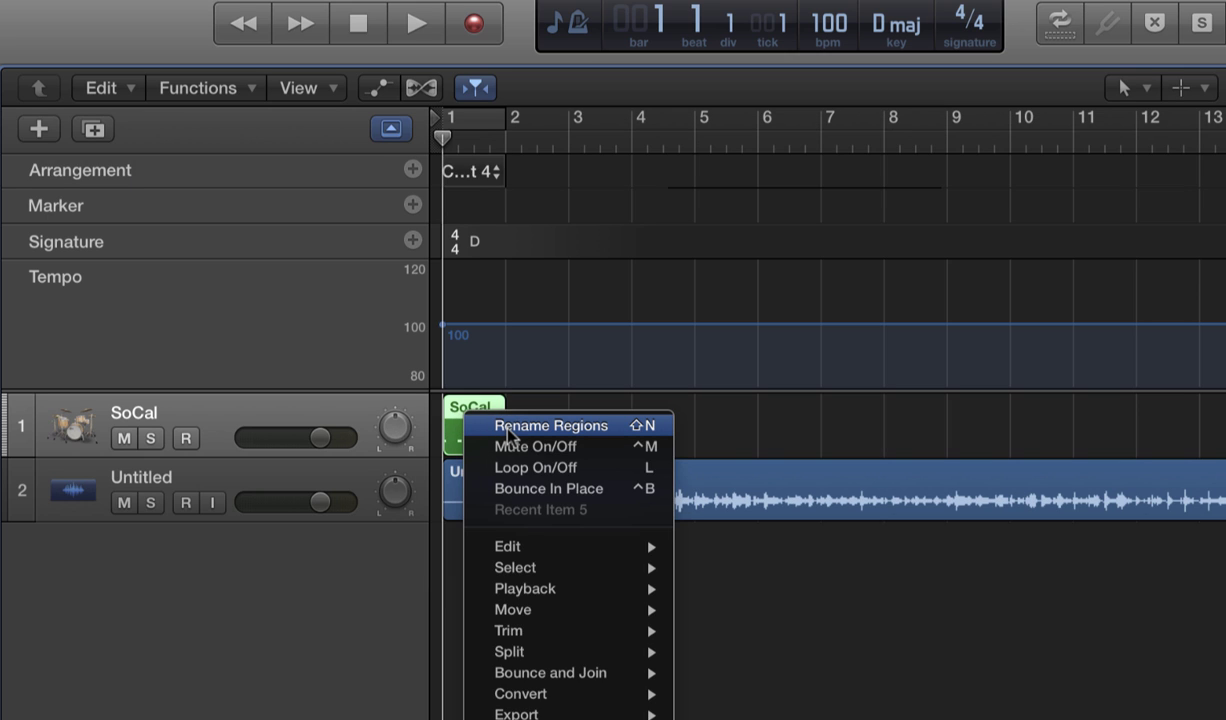
{"action": "left_click", "coordinate": [508, 430]}
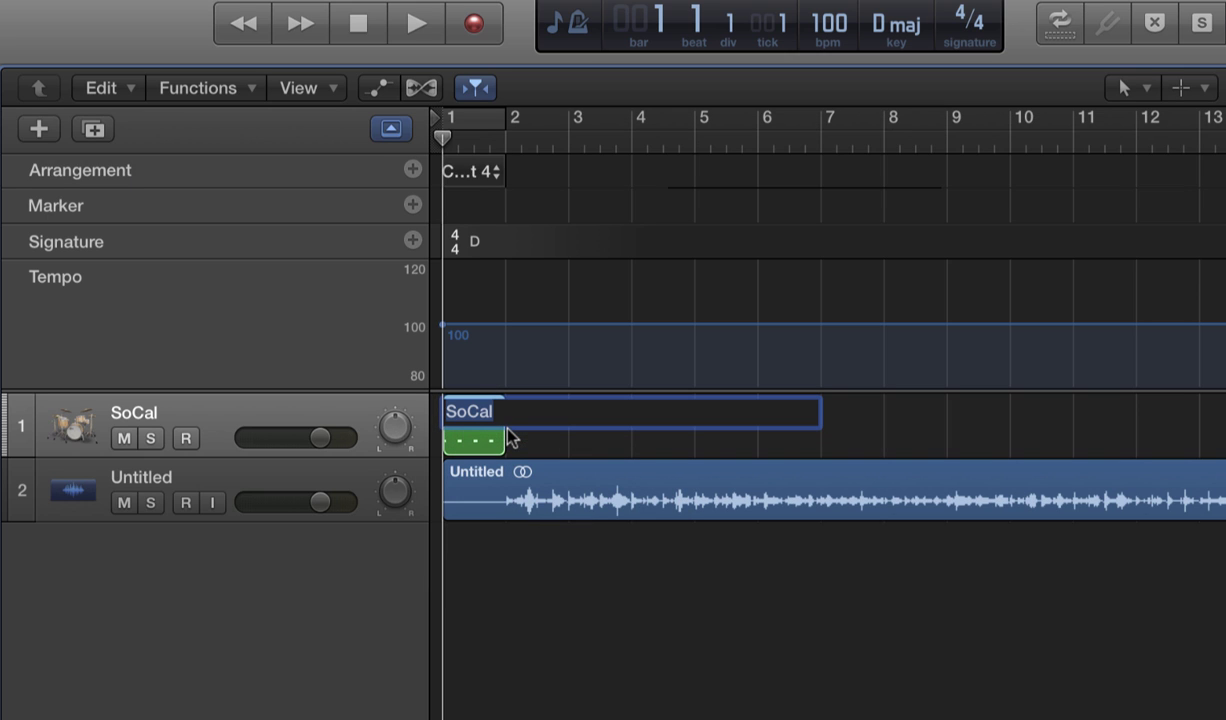
{"action": "type", "text": "Count 4"}
{"action": "key", "text": "Return"}
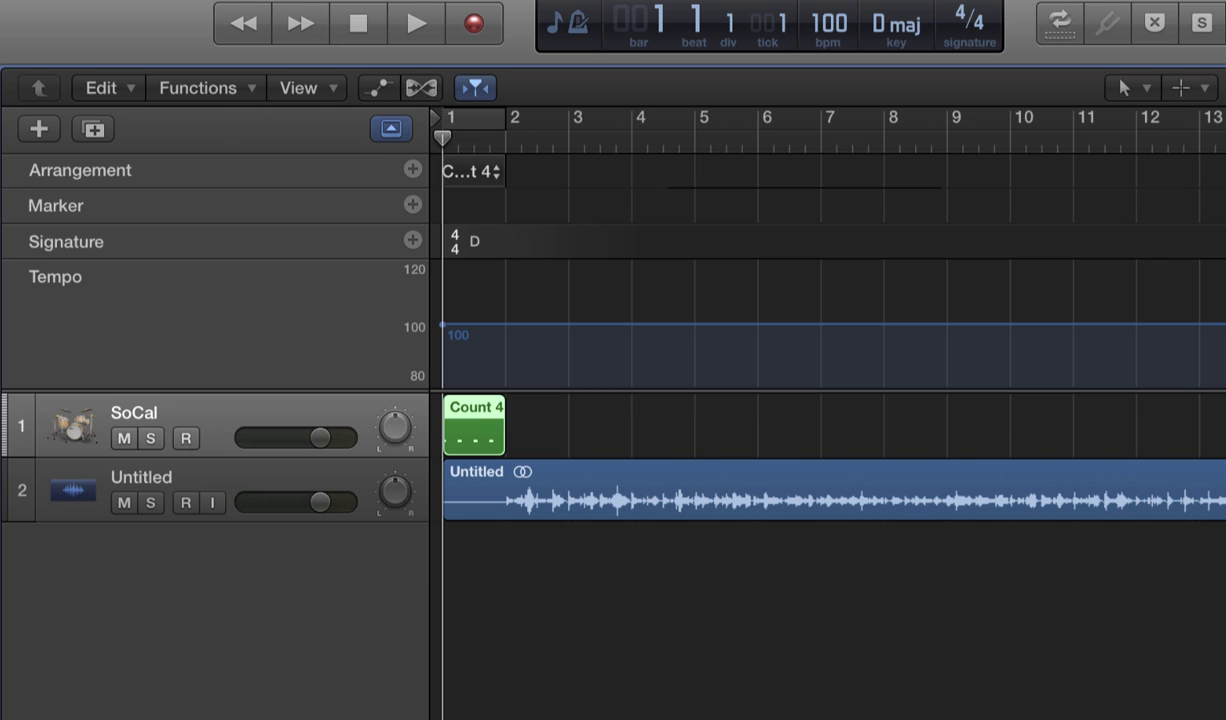
{"action": "left_click", "coordinate": [646, 686]}
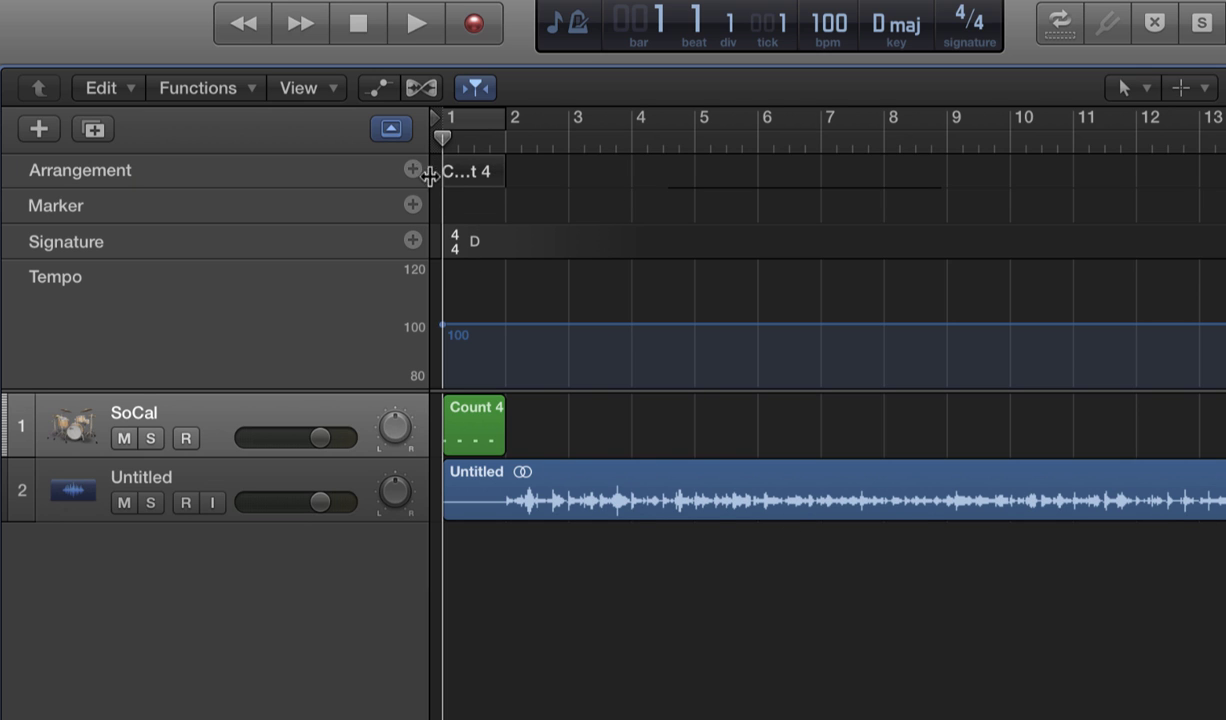
- Add Intro and Verse sections after Count 4, play the song, and shorten Intro to about bar 6
{"action": "left_click", "coordinate": [413, 170]}
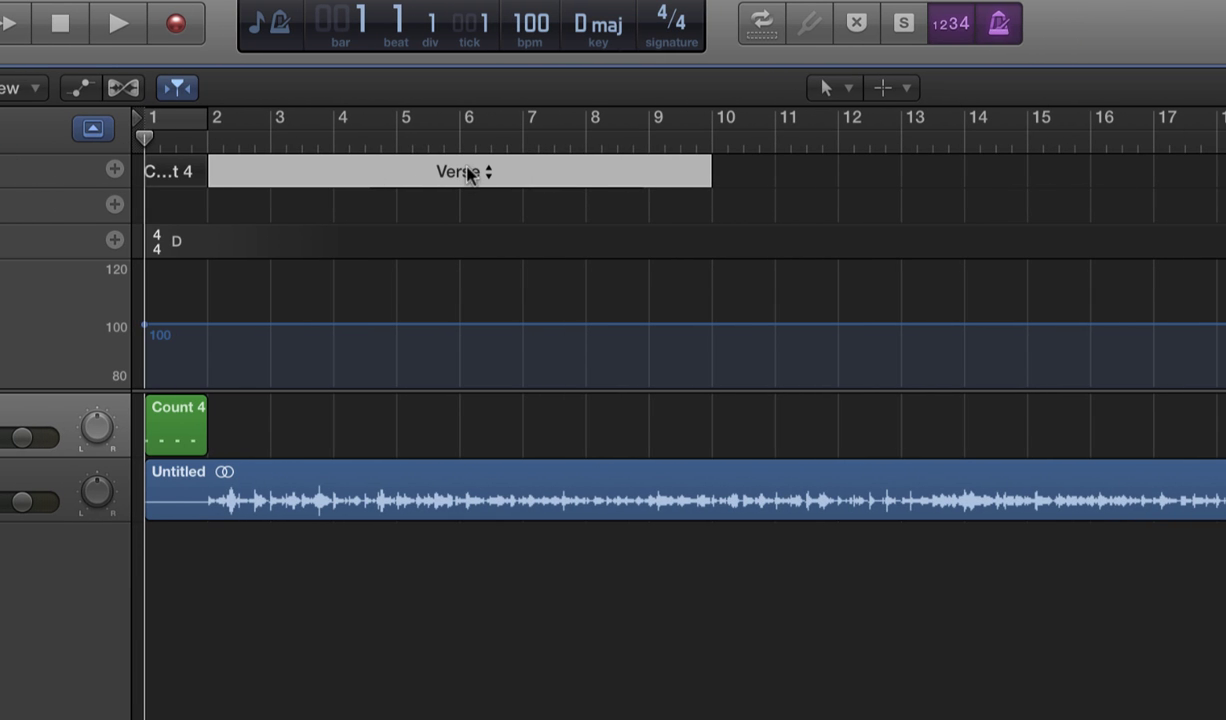
{"action": "left_click", "coordinate": [468, 175]}
{"action": "left_click", "coordinate": [498, 181]}
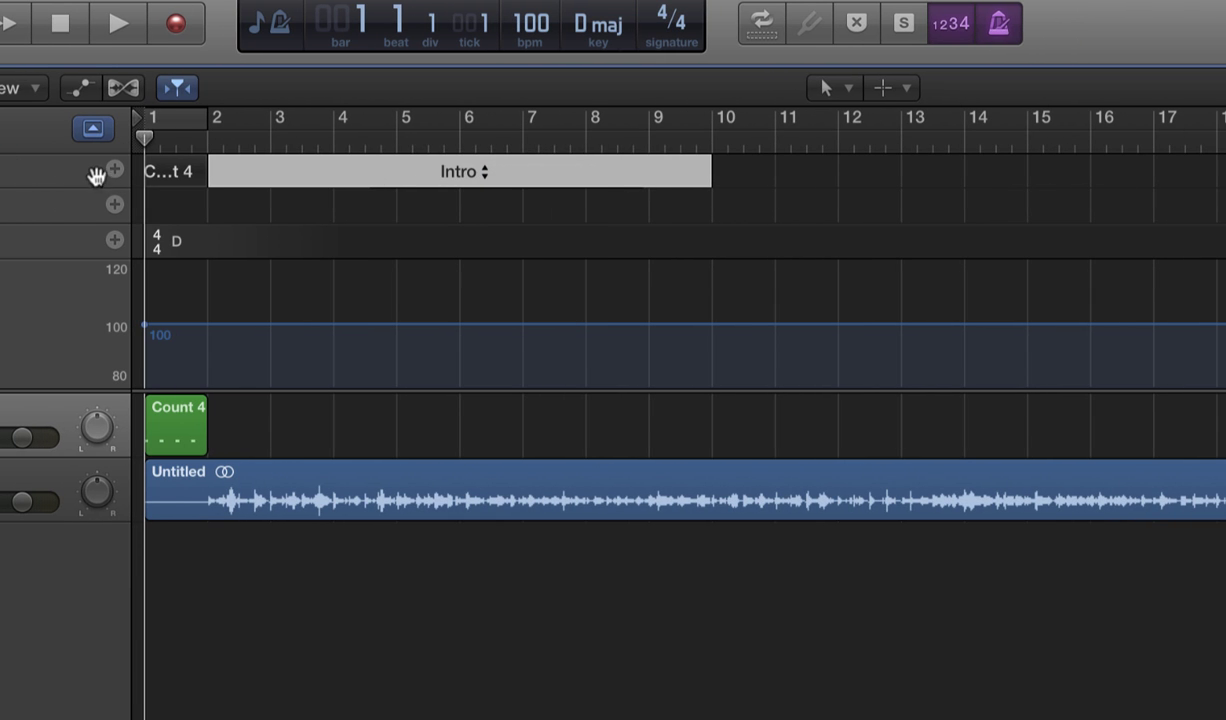
{"action": "left_click", "coordinate": [114, 170]}
{"action": "left_click", "coordinate": [977, 187]}
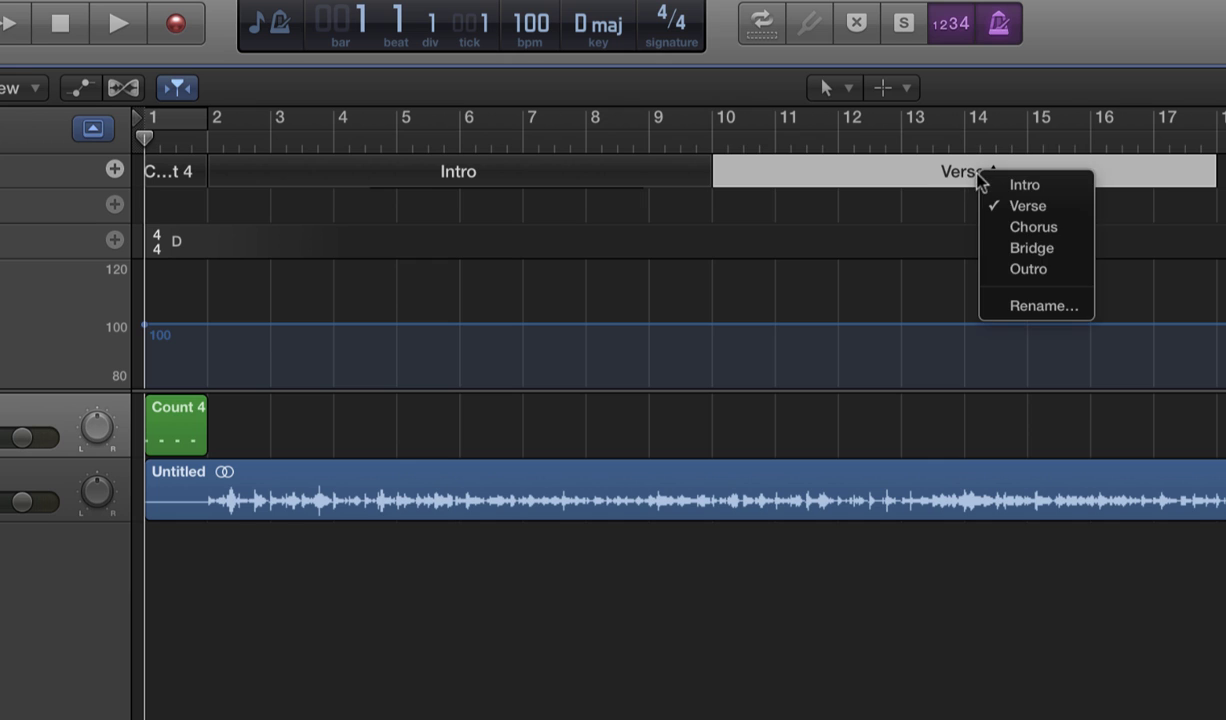
{"action": "left_click", "coordinate": [904, 173]}
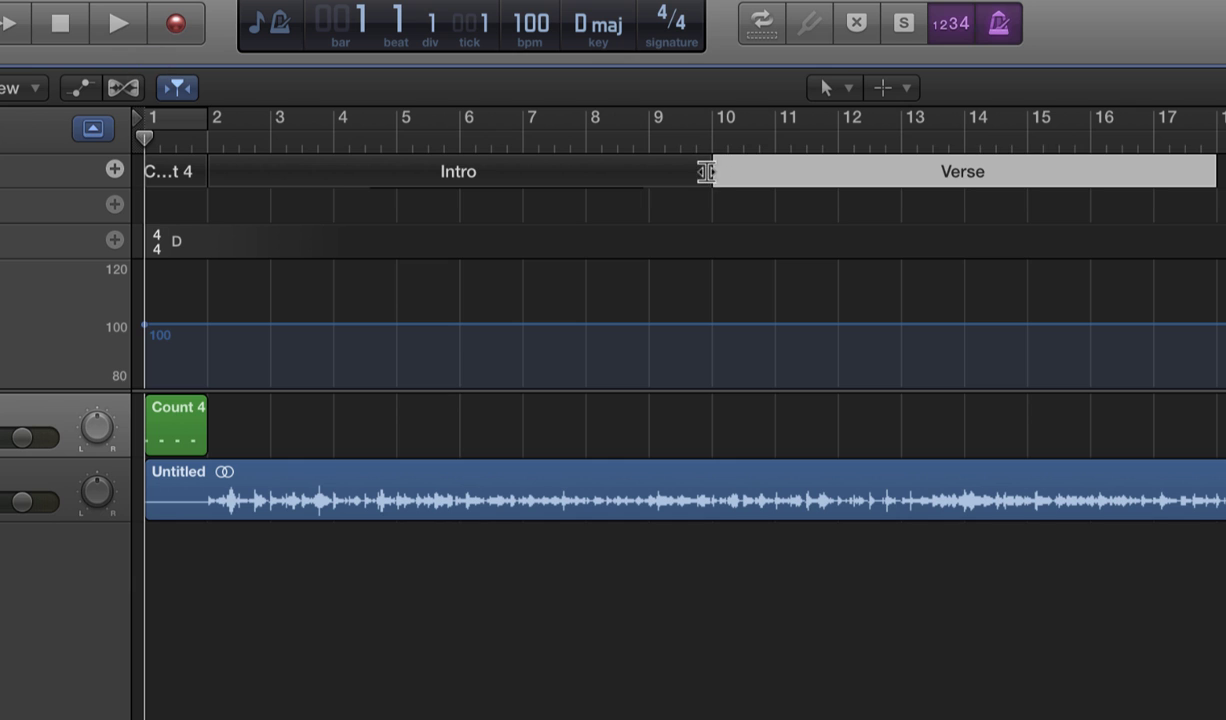
{"action": "mouse_move", "coordinate": [710, 172]}
{"action": "left_mouse_down"}
{"action": "mouse_move", "coordinate": [690, 172]}
{"action": "mouse_move", "coordinate": [735, 174]}
{"action": "mouse_move", "coordinate": [710, 174]}
{"action": "left_mouse_up"}
{"action": "left_click", "coordinate": [117, 25]}
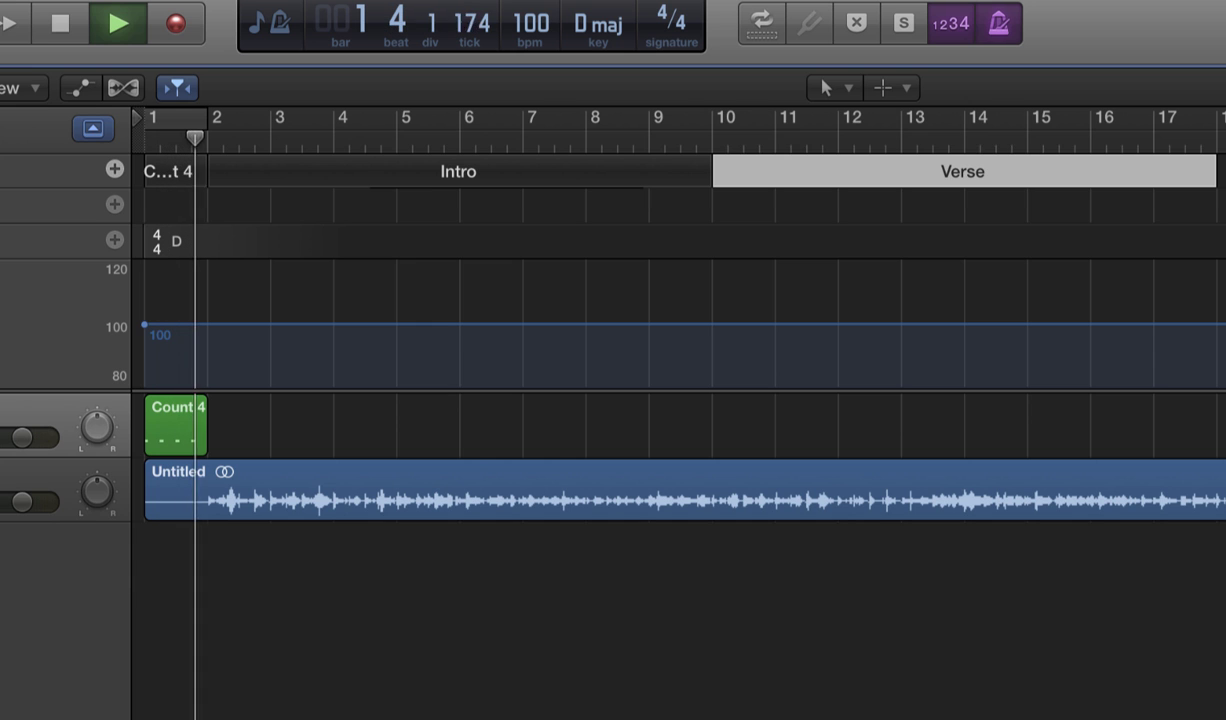
{"action": "left_click", "coordinate": [367, 175]}
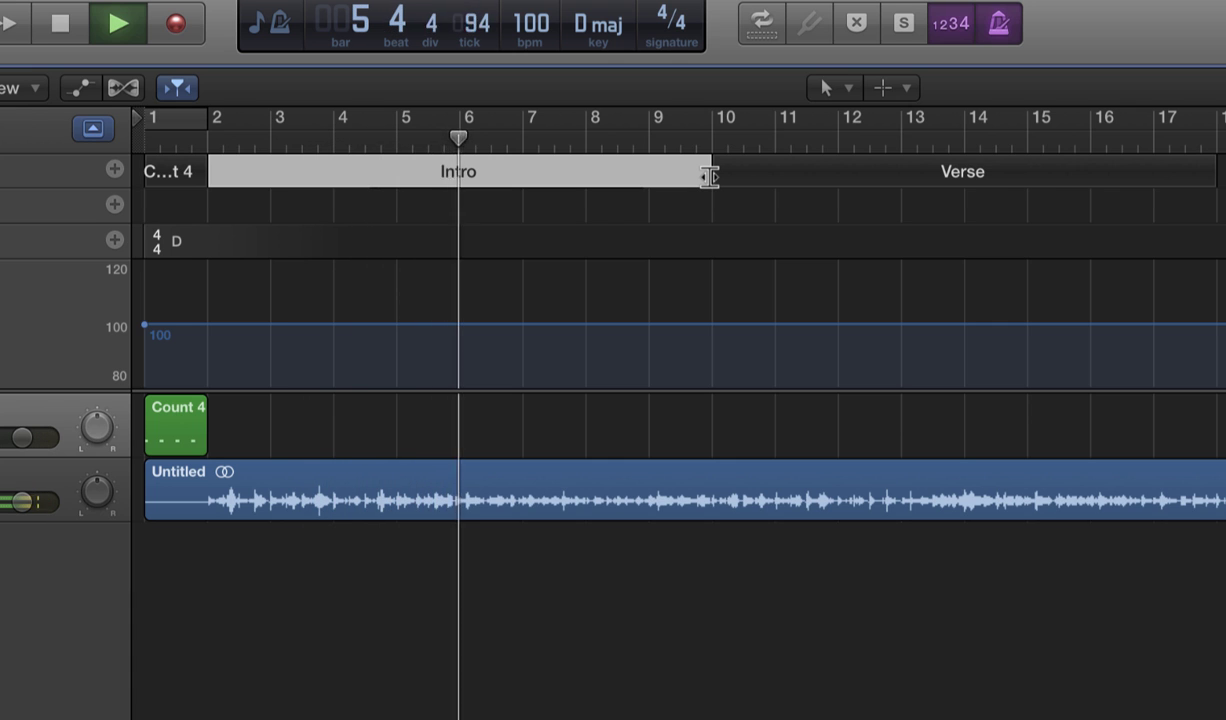
{"action": "left_click_drag", "start_coordinate": [709, 177], "coordinate": [460, 176]}
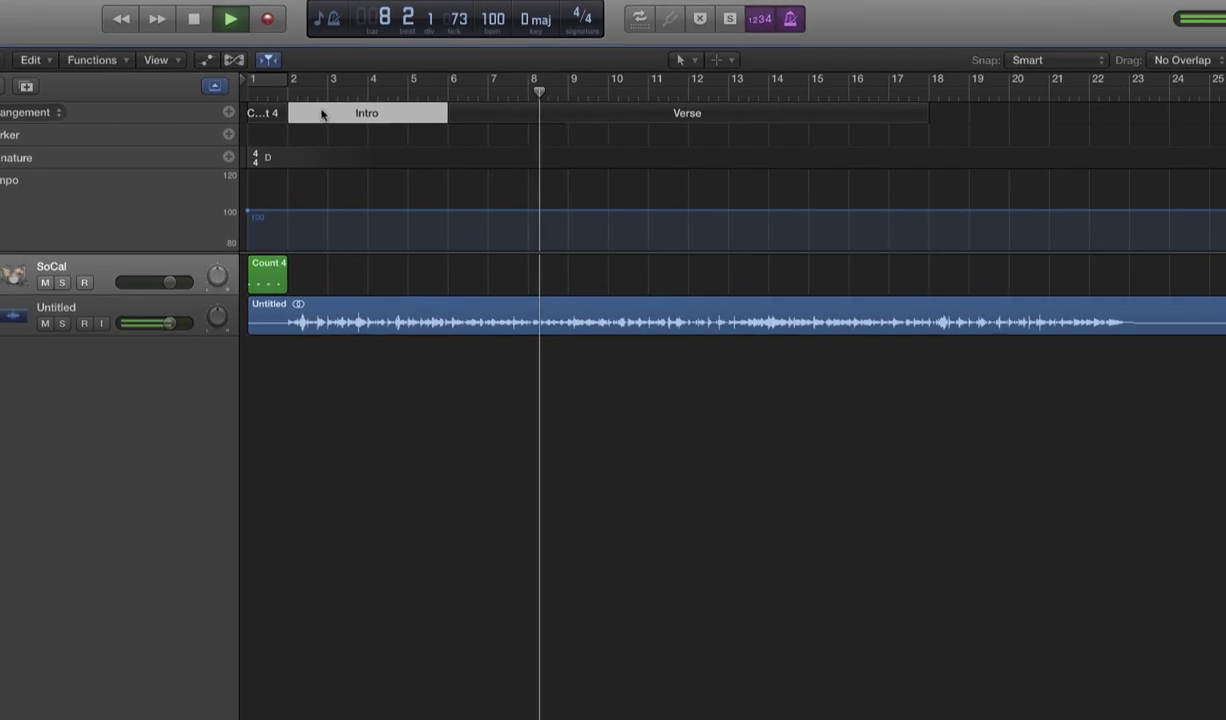
- Add a Chorus section starting right after Verse and ending at bar 14
{"action": "left_click", "coordinate": [229, 112]}
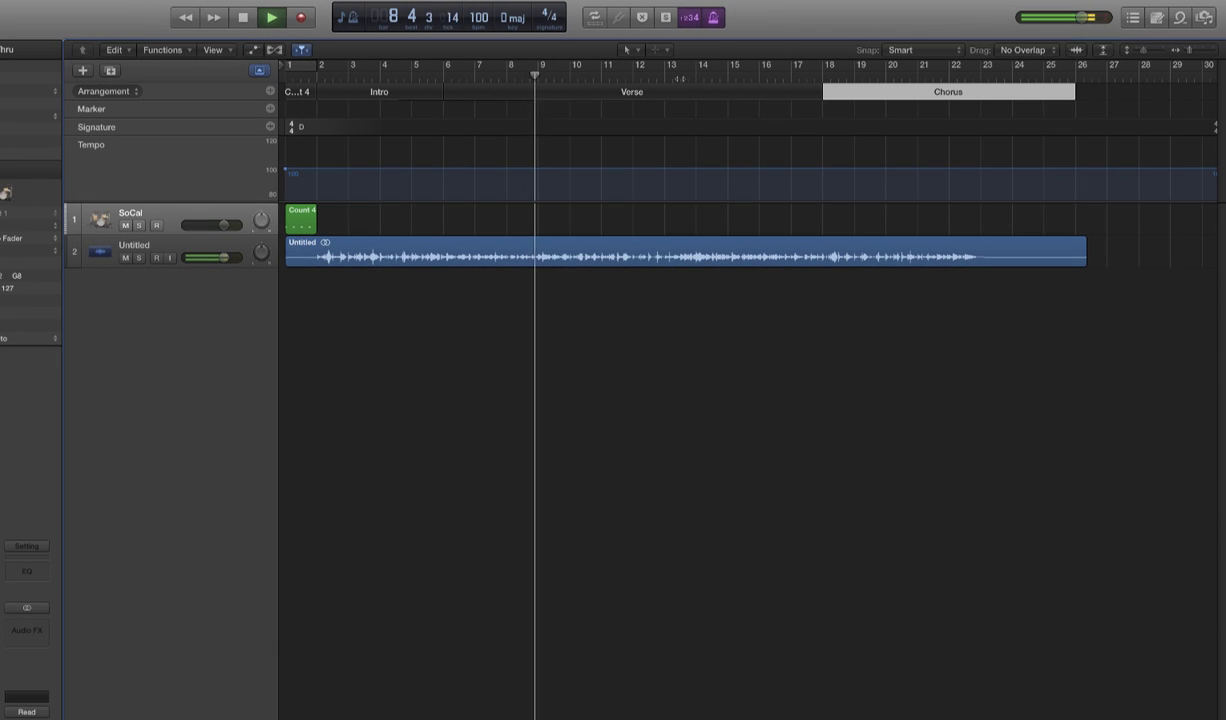
{"action": "left_click_drag", "start_coordinate": [821, 94], "coordinate": [570, 97]}
{"action": "left_click", "coordinate": [823, 93]}
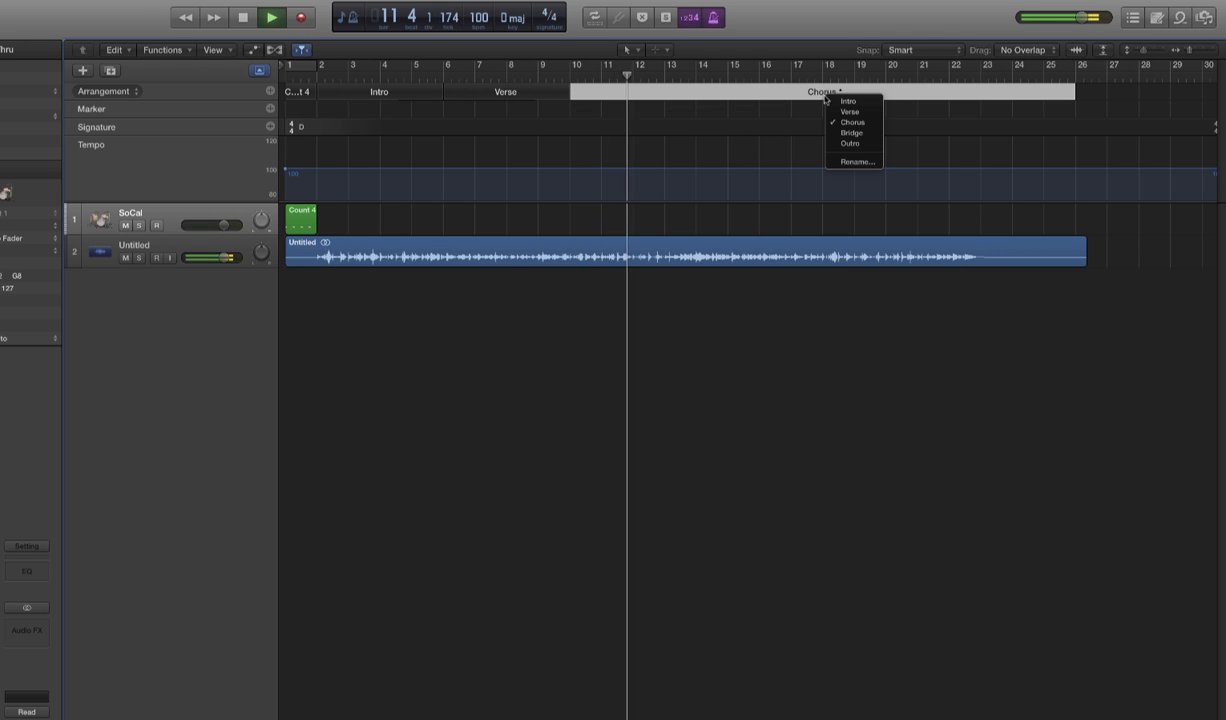
{"action": "left_click", "coordinate": [800, 32]}
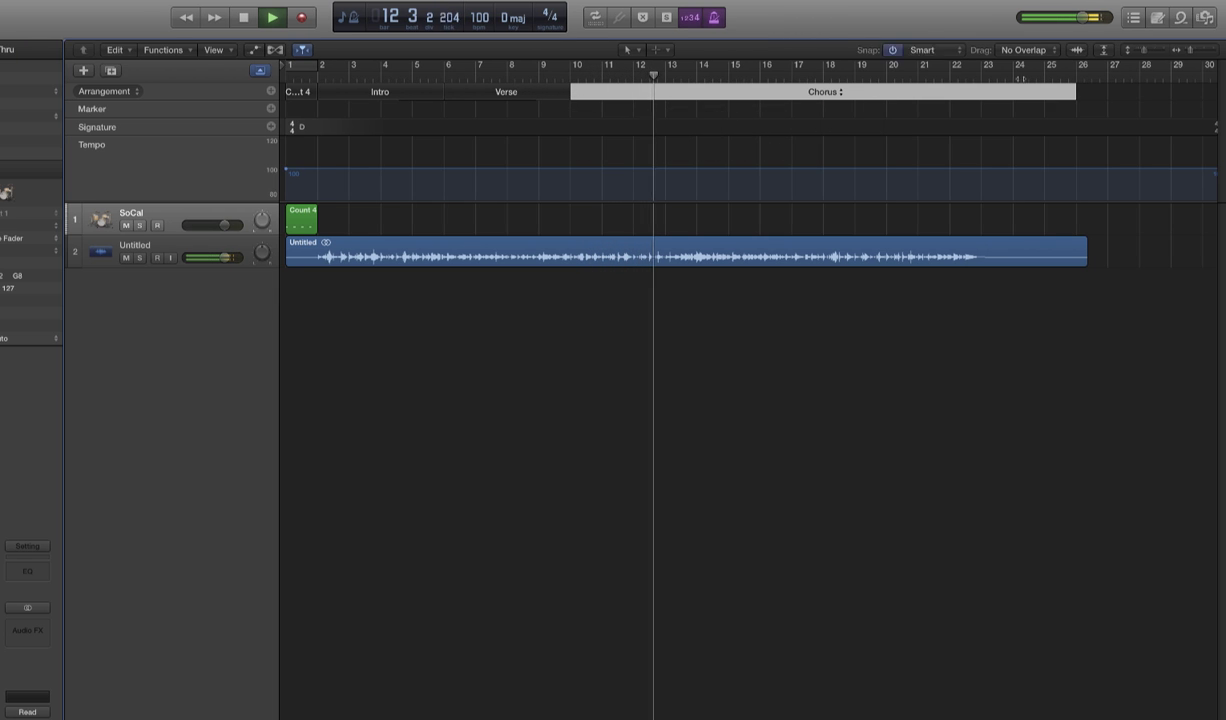
{"action": "mouse_move", "coordinate": [1074, 100]}
{"action": "left_mouse_down"}
{"action": "mouse_move", "coordinate": [674, 100]}
{"action": "mouse_move", "coordinate": [697, 99]}
{"action": "left_mouse_up"}
- Add Bridge and Outro sections, with Outro running from bar 18 to bar 23
{"action": "left_click", "coordinate": [270, 91]}
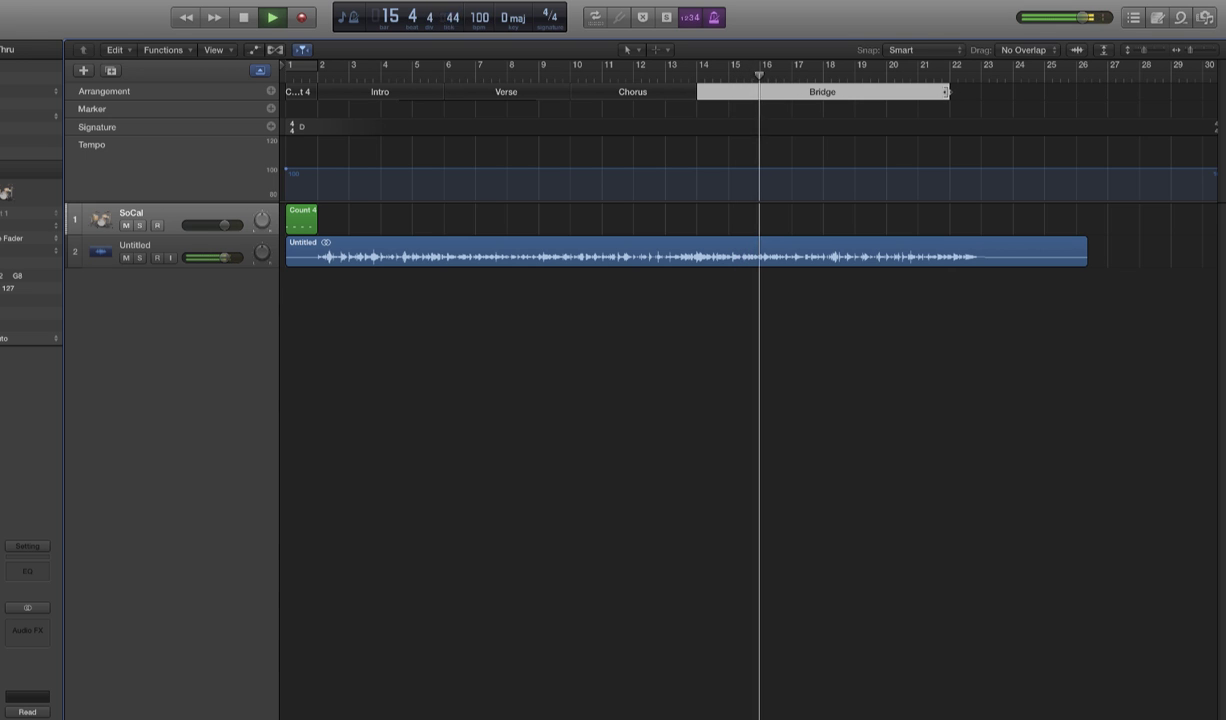
{"action": "left_click", "coordinate": [270, 91]}
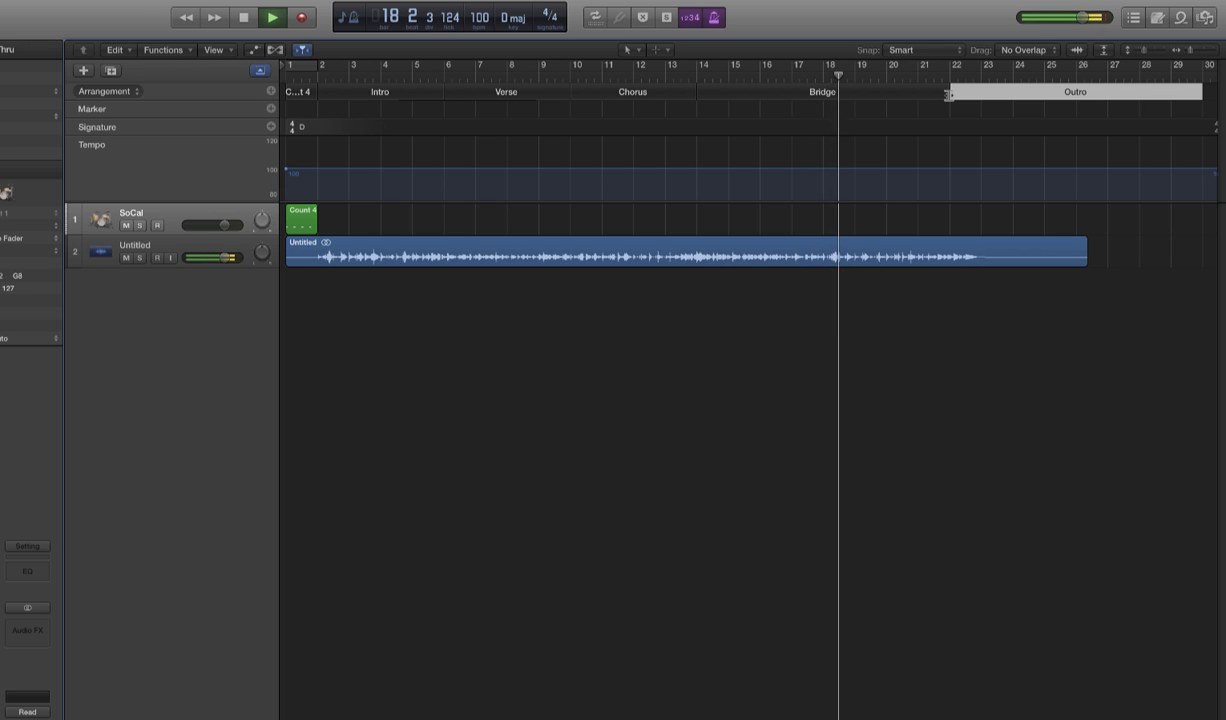
{"action": "mouse_move", "coordinate": [948, 95]}
{"action": "left_mouse_down"}
{"action": "mouse_move", "coordinate": [769, 93]}
{"action": "mouse_move", "coordinate": [822, 93]}
{"action": "left_mouse_up"}
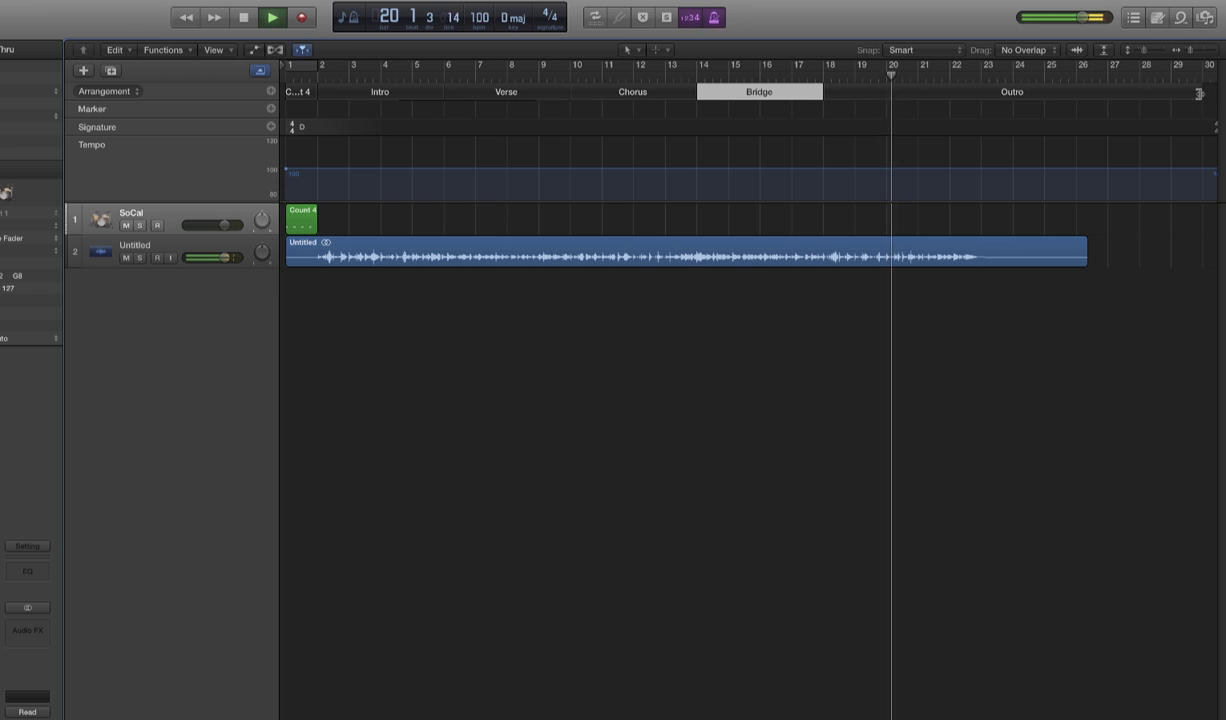
{"action": "left_click_drag", "start_coordinate": [1204, 97], "coordinate": [1020, 100]}
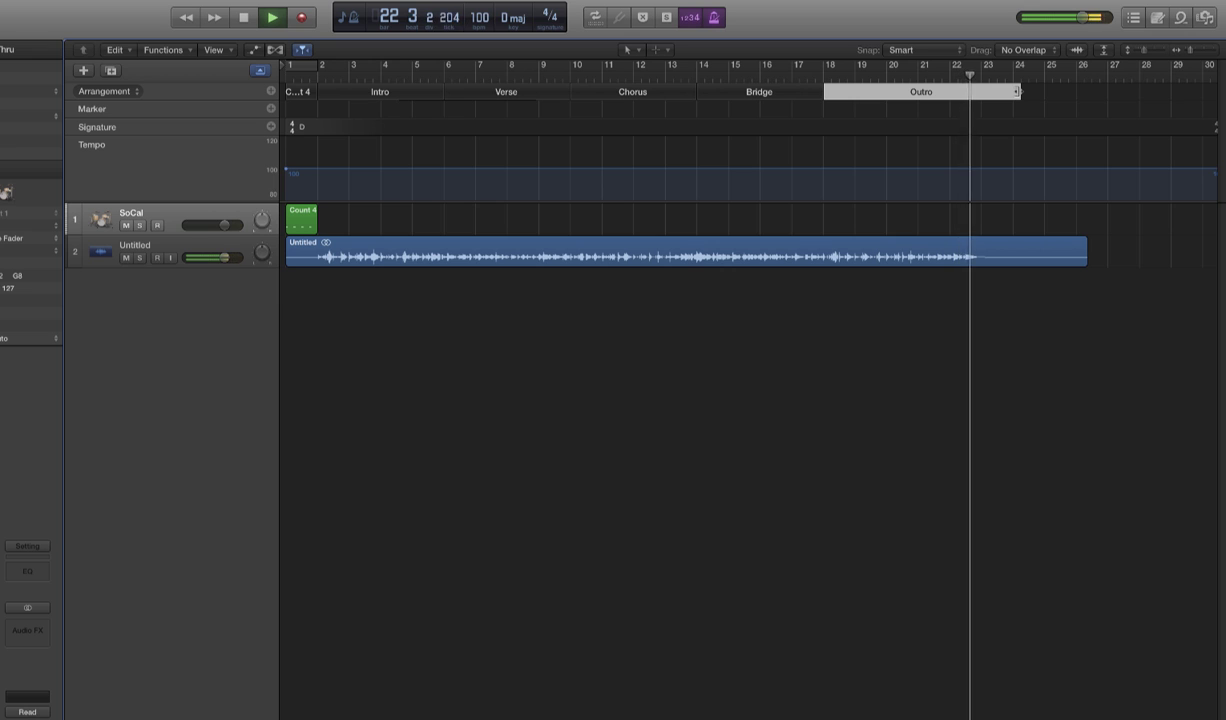
{"action": "left_click_drag", "start_coordinate": [1019, 92], "coordinate": [969, 92]}
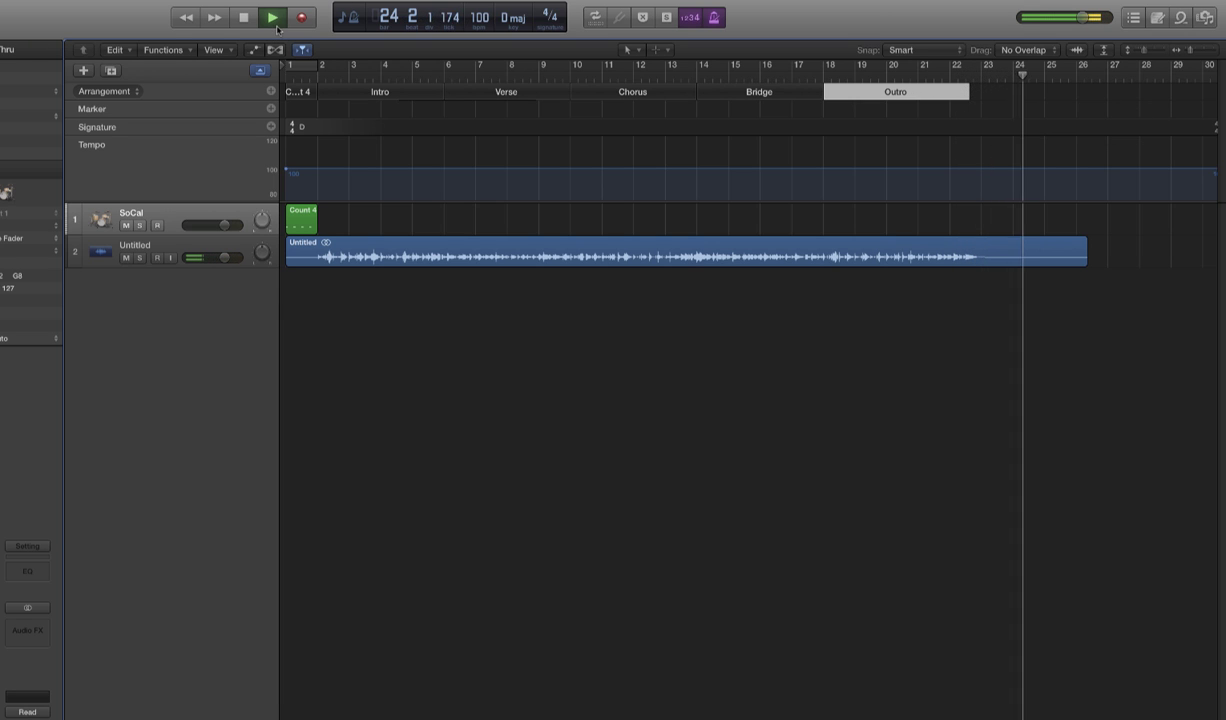
- Stop playback and fine-tune the Outro's right edge to end partway through bar 22
{"action": "key", "text": "space"}
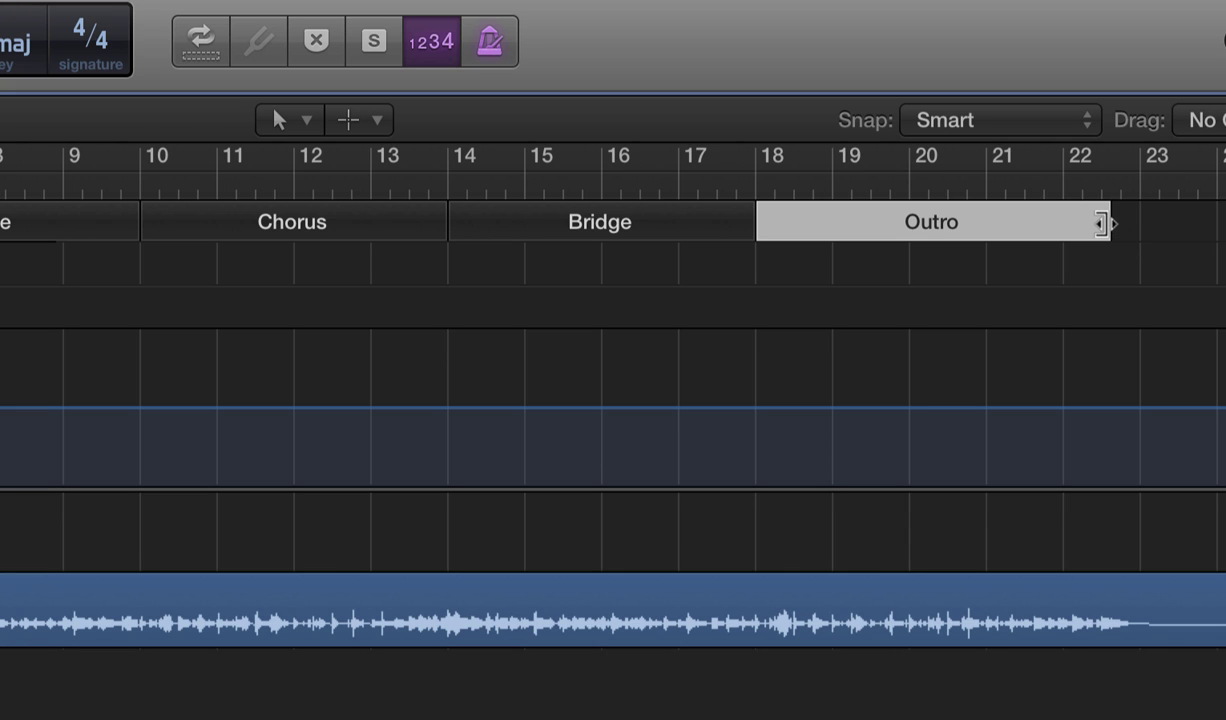
{"action": "left_click_drag", "start_coordinate": [1101, 223], "coordinate": [1096, 223]}
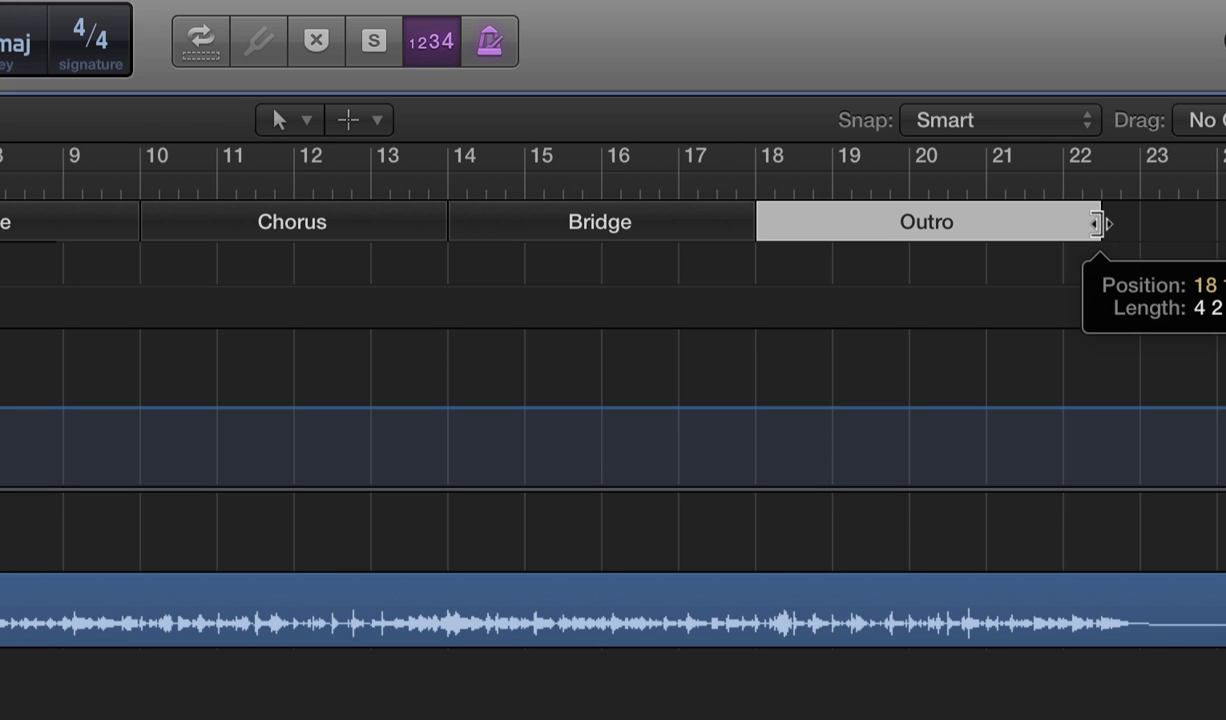
{"action": "left_click_drag", "start_coordinate": [1099, 223], "coordinate": [1100, 223]}
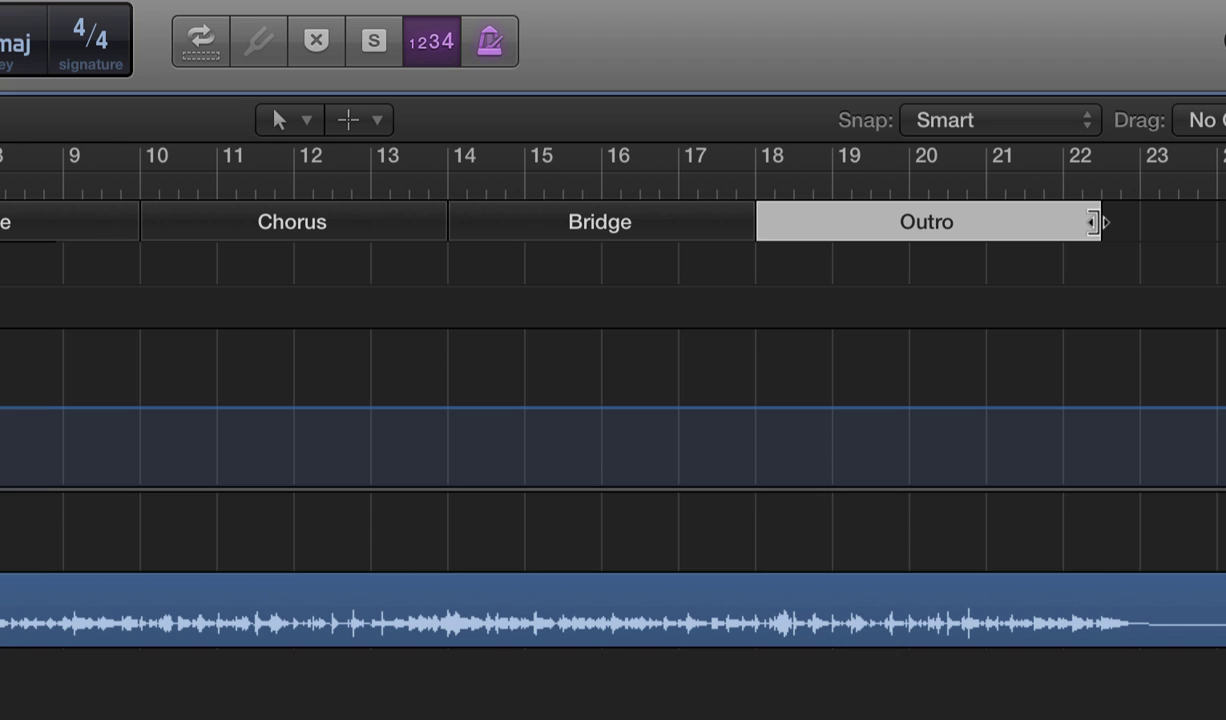
{"action": "left_click_drag", "start_coordinate": [1093, 222], "coordinate": [1102, 223]}
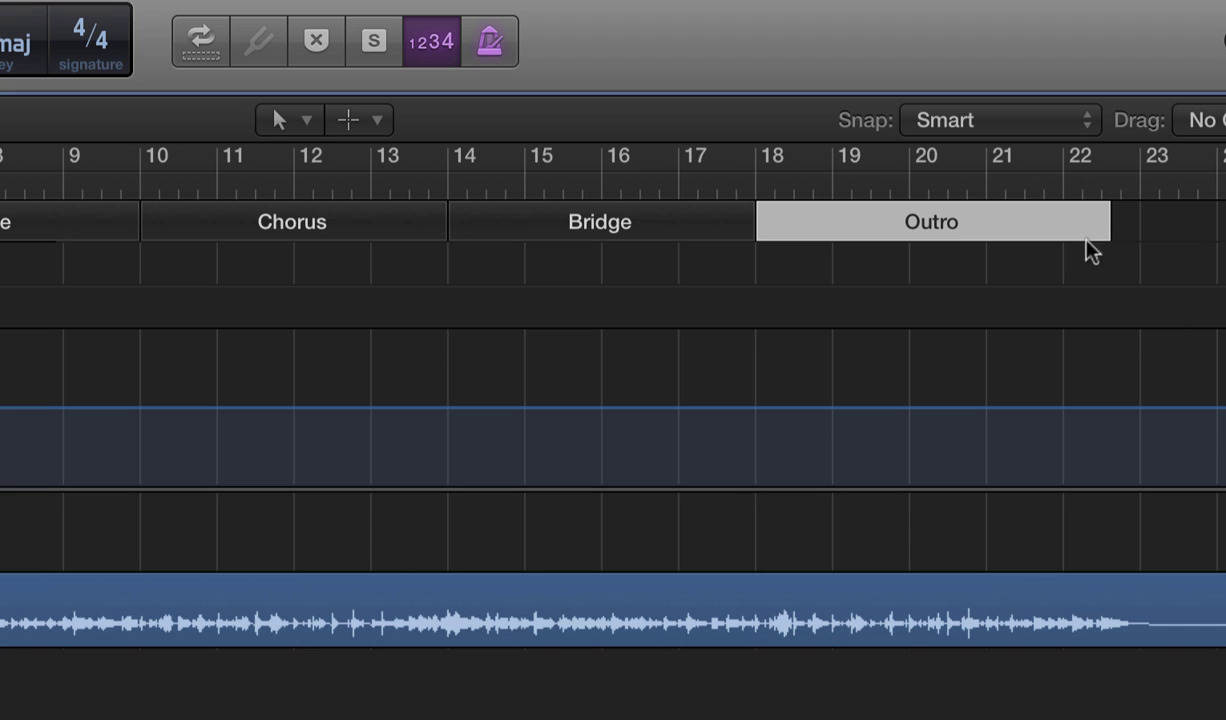
{"action": "left_click_drag", "start_coordinate": [1106, 221], "coordinate": [1096, 222]}
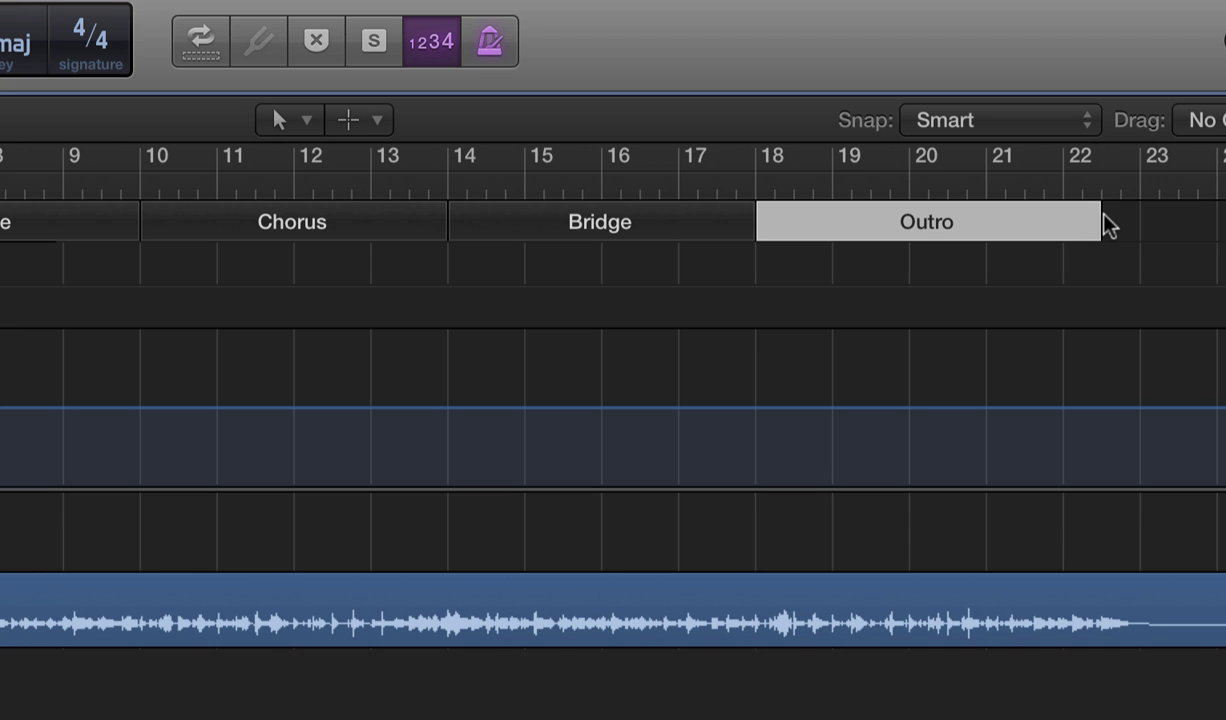
{"action": "left_click_drag", "start_coordinate": [1096, 221], "coordinate": [1110, 221]}
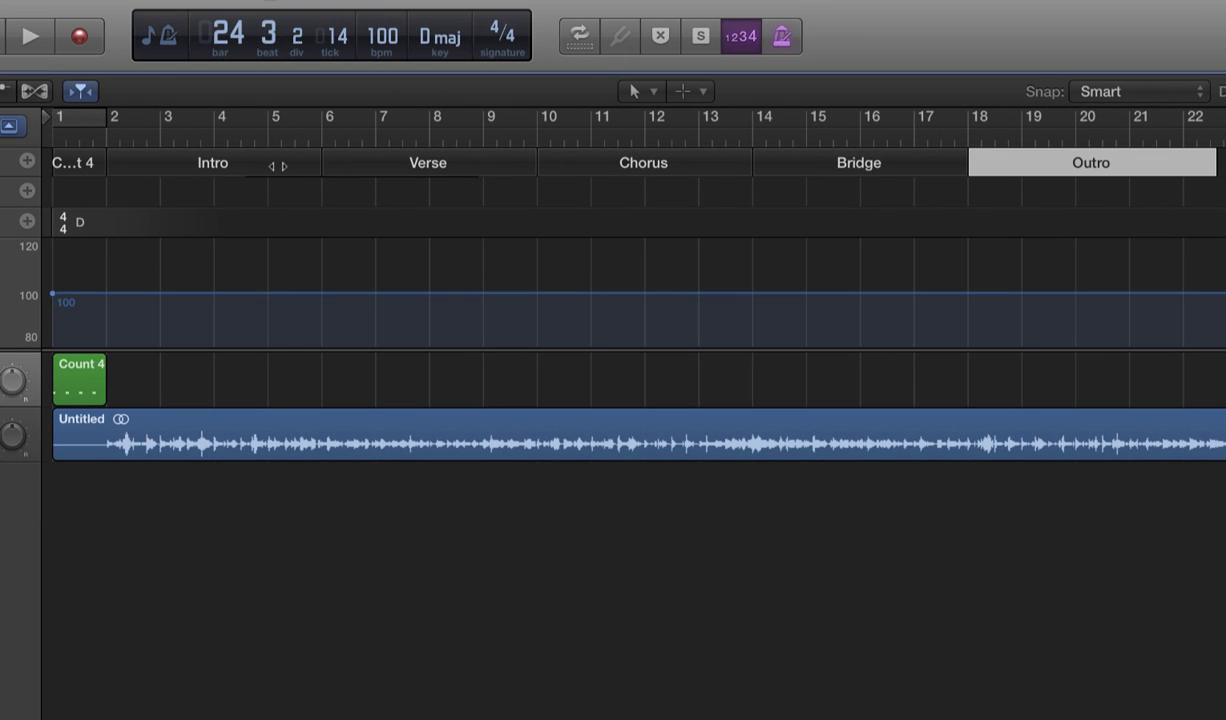
- Select each arrangement section in turn: Intro, Verse, Chorus, Bridge and Outro
{"action": "left_click", "coordinate": [277, 166]}
{"action": "left_click", "coordinate": [381, 166]}
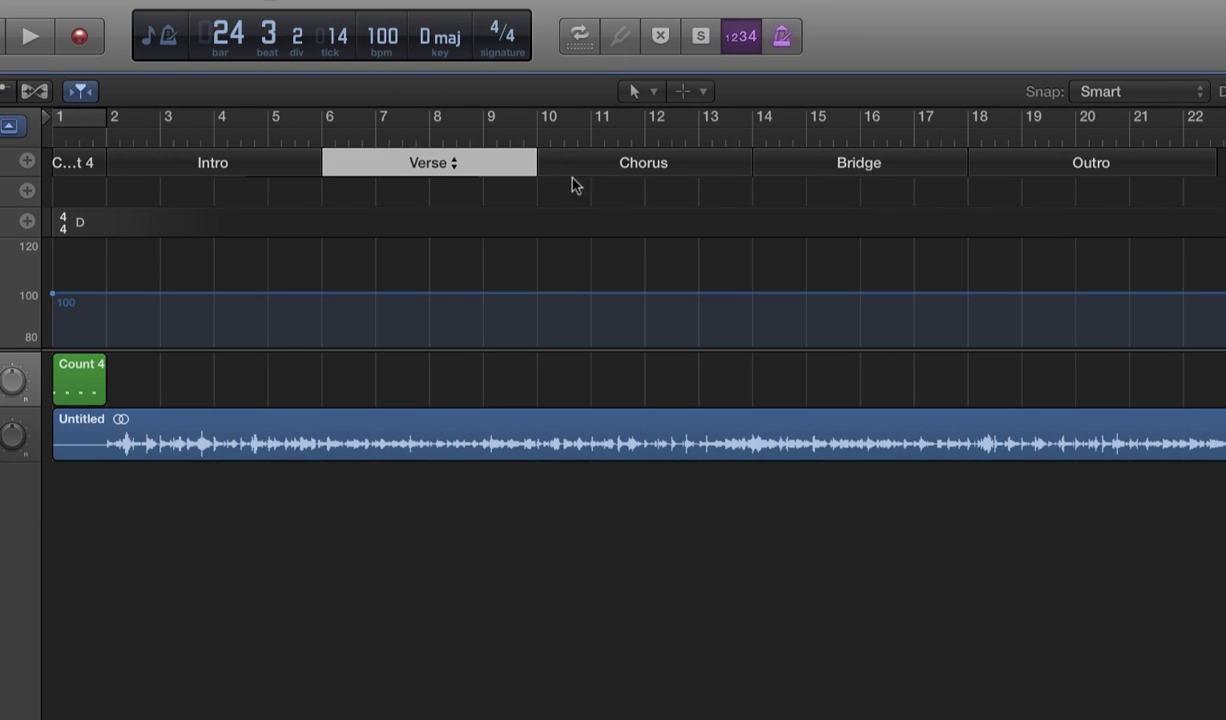
{"action": "left_click", "coordinate": [570, 167]}
{"action": "left_click", "coordinate": [800, 168]}
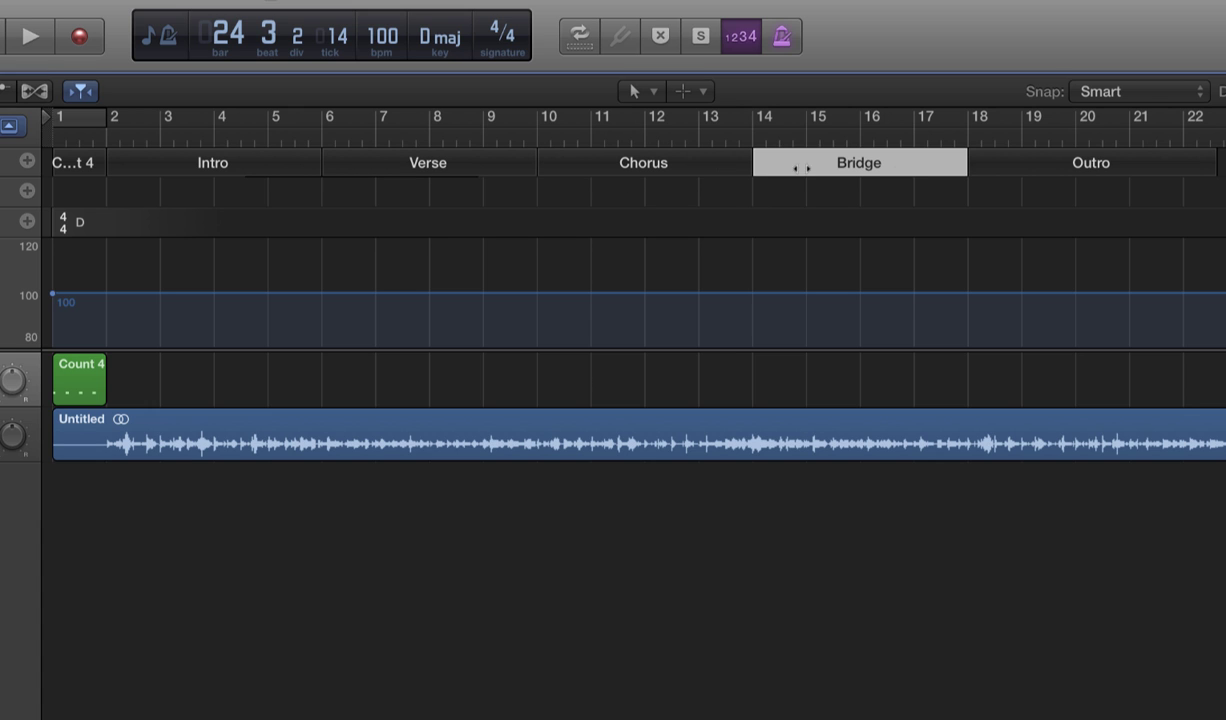
{"action": "left_click", "coordinate": [1030, 163]}
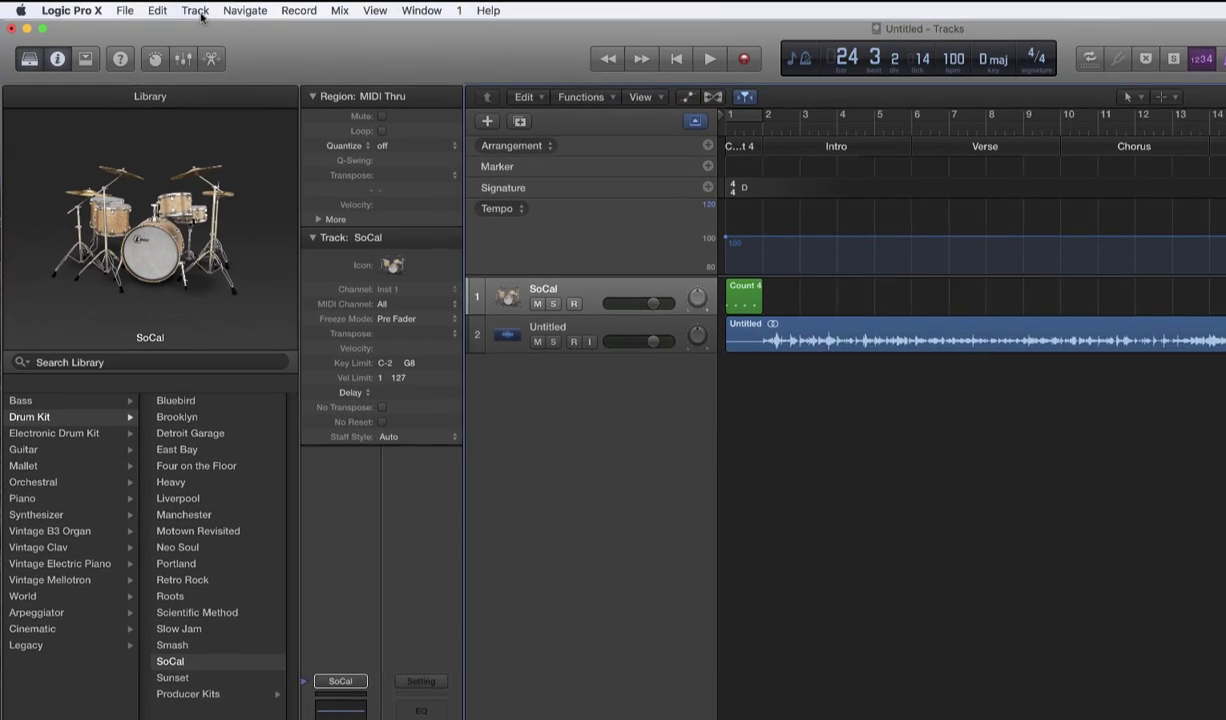
- Add a new drummer track from the Track menu and select its regions
{"action": "left_click", "coordinate": [120, 20]}
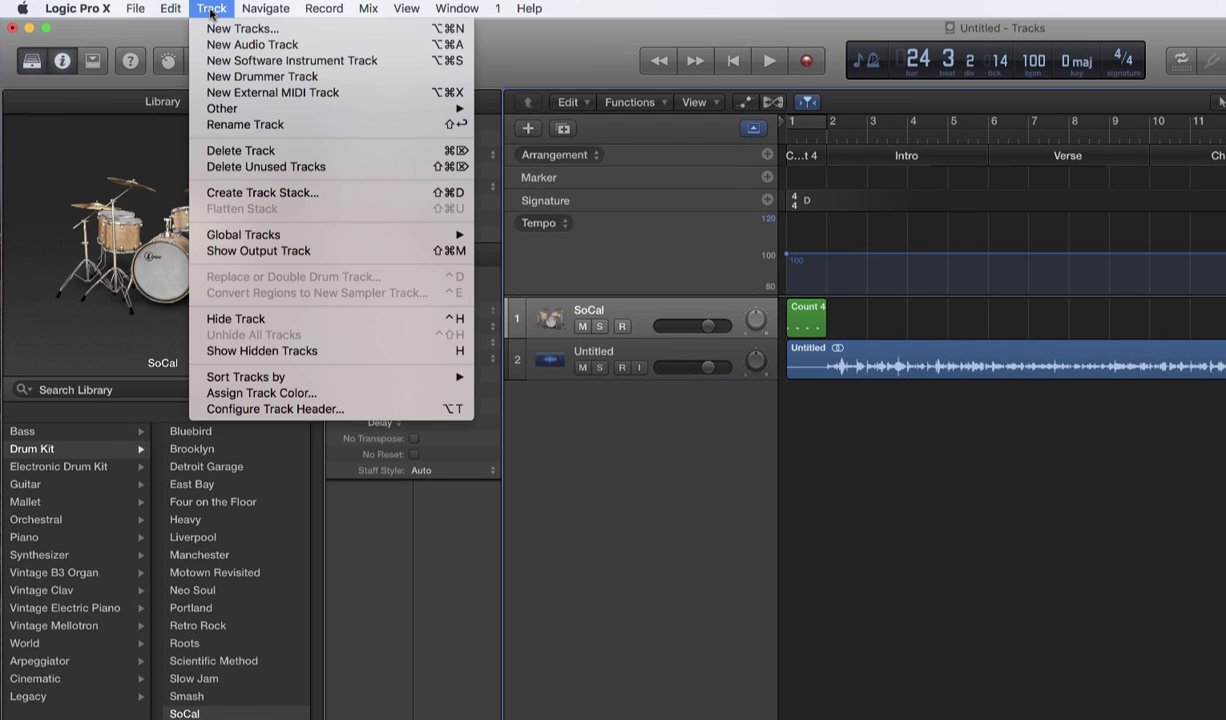
{"action": "left_click", "coordinate": [226, 84]}
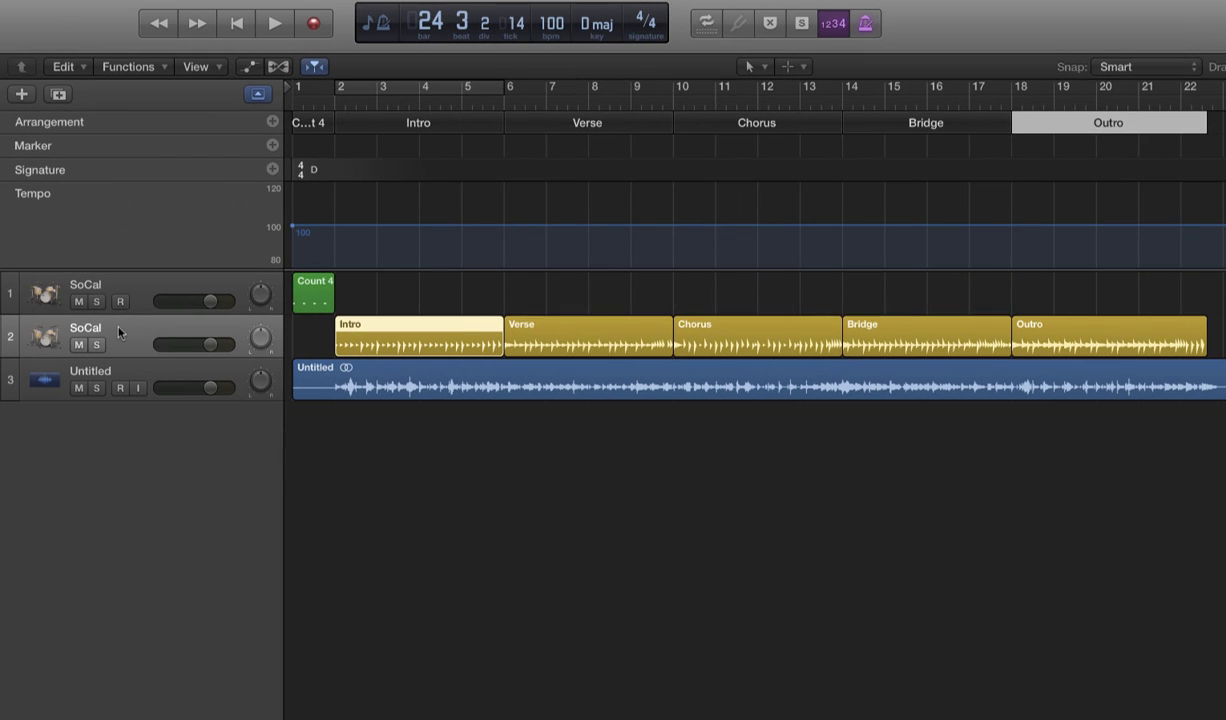
{"action": "left_click", "coordinate": [502, 351]}
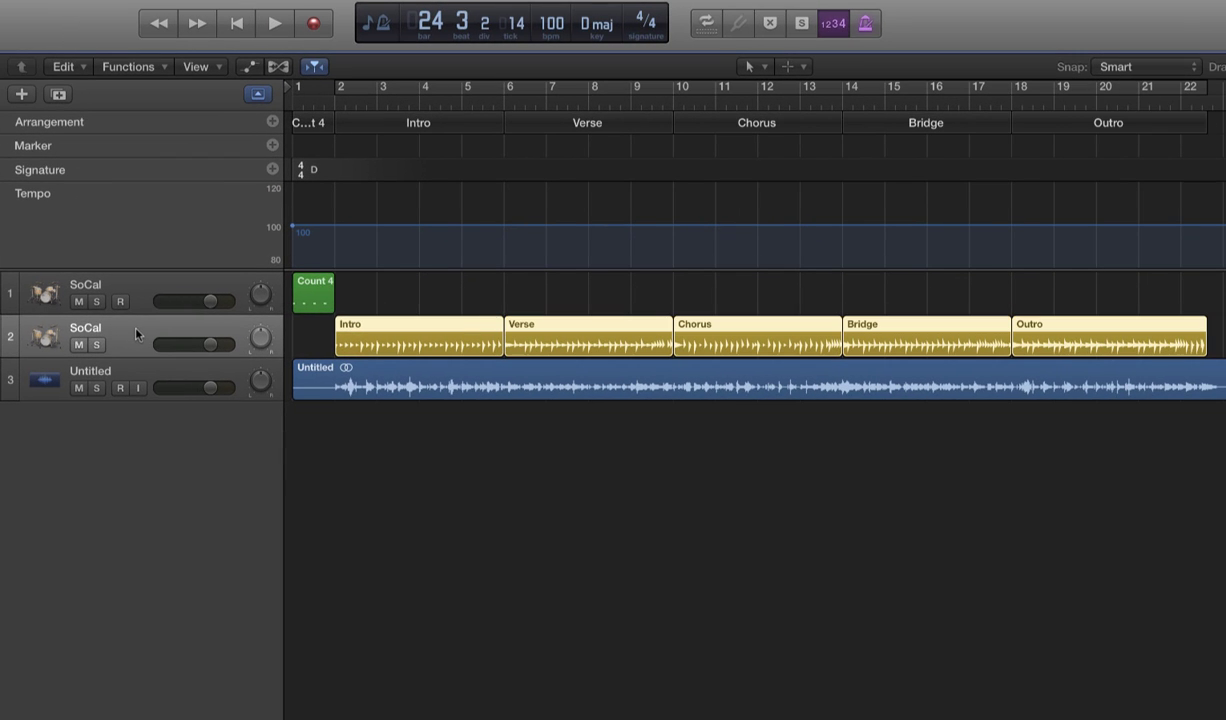
- Select the Intro, Verse and Chorus sections and their matching drummer regions on track 2
{"action": "left_click", "coordinate": [387, 122]}
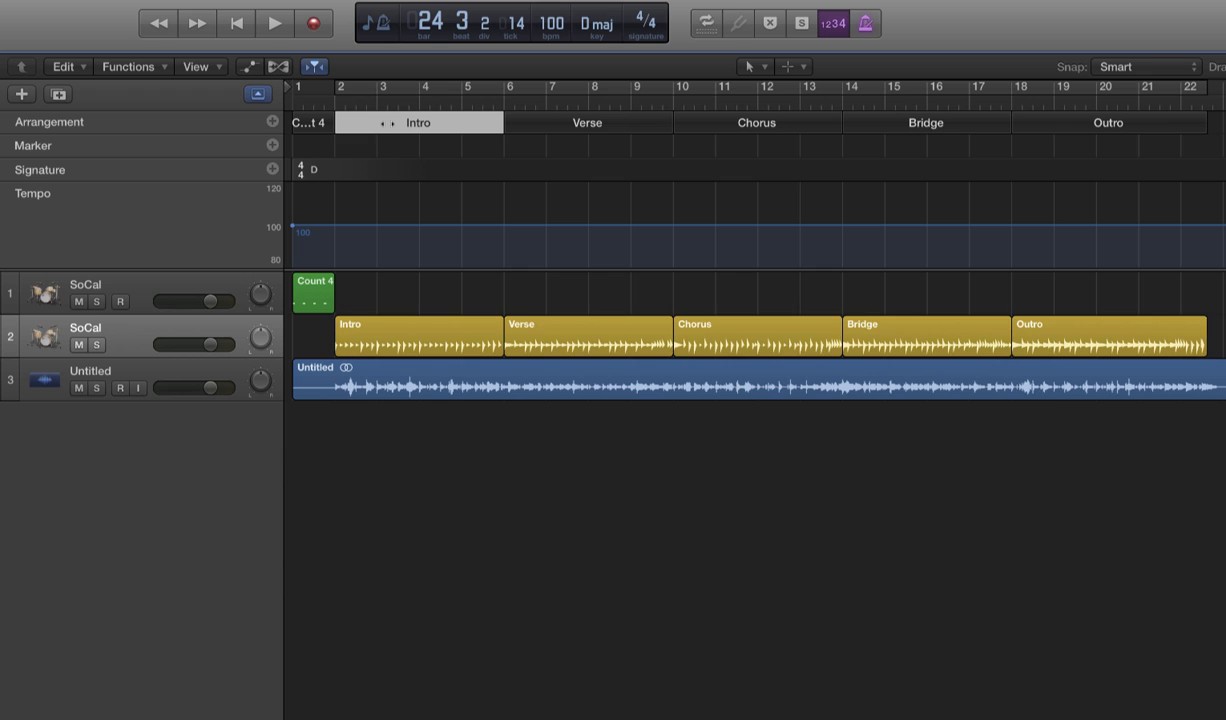
{"action": "left_click", "coordinate": [383, 330]}
{"action": "left_click", "coordinate": [546, 126]}
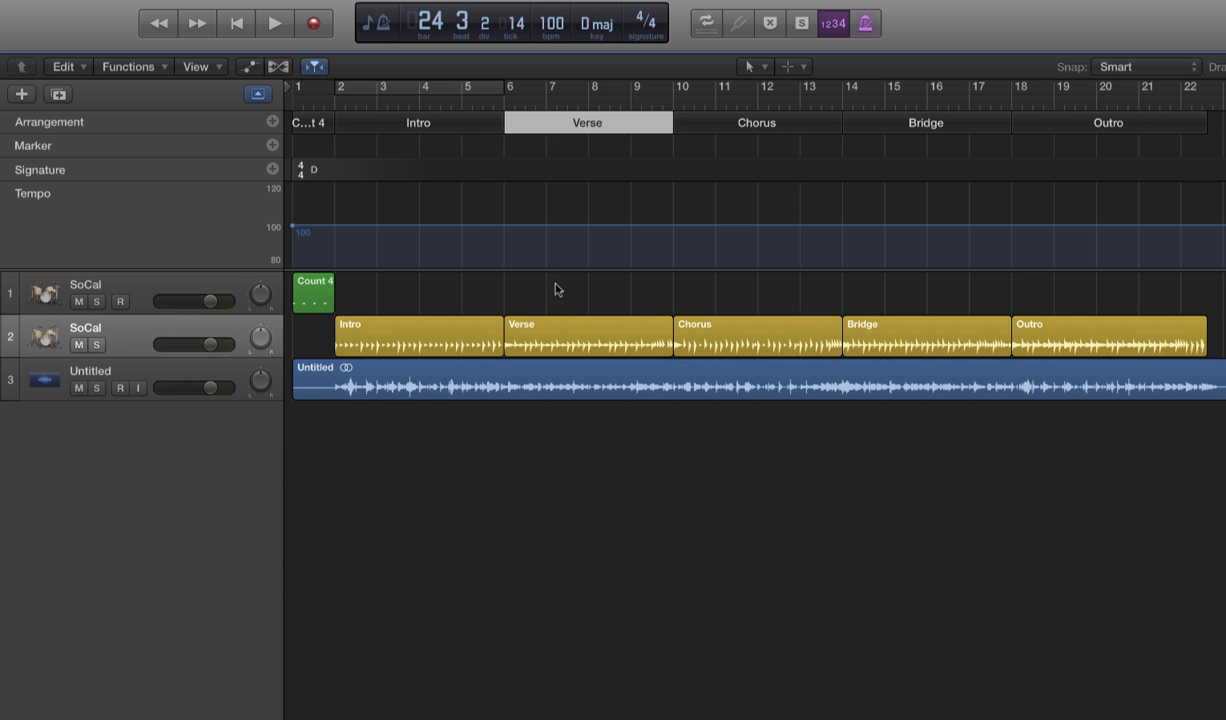
{"action": "left_click", "coordinate": [550, 324]}
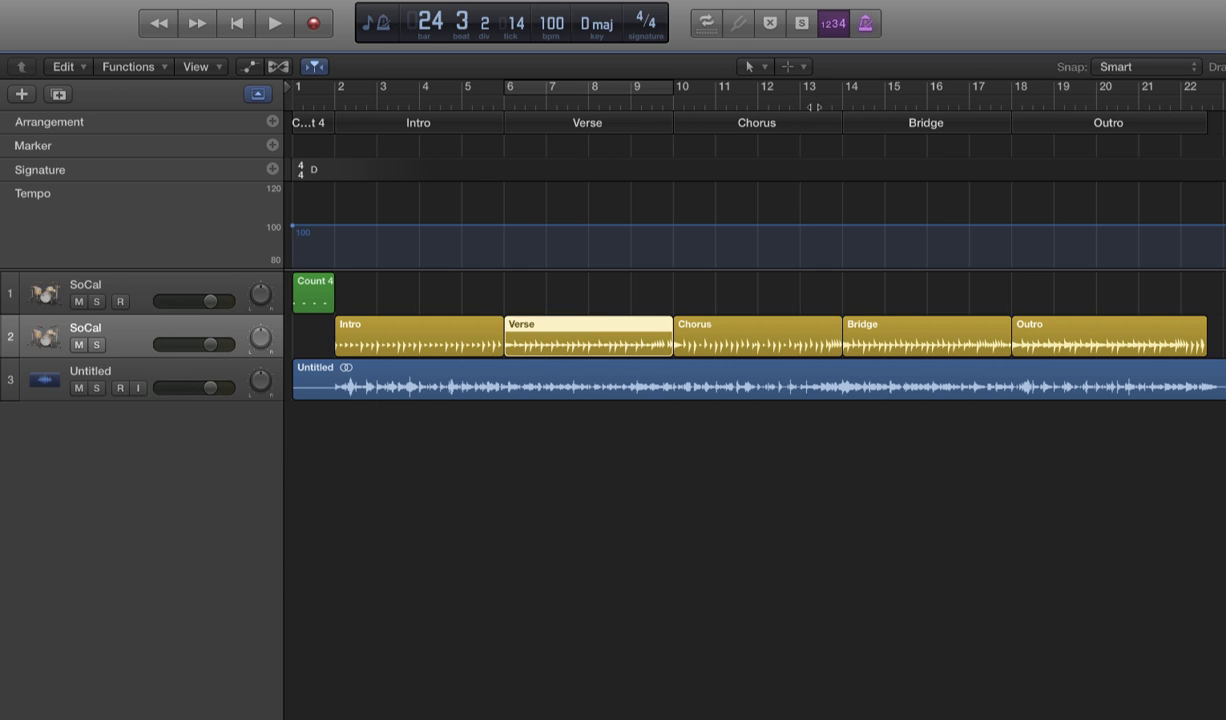
{"action": "left_click", "coordinate": [795, 127]}
{"action": "left_click", "coordinate": [766, 320]}
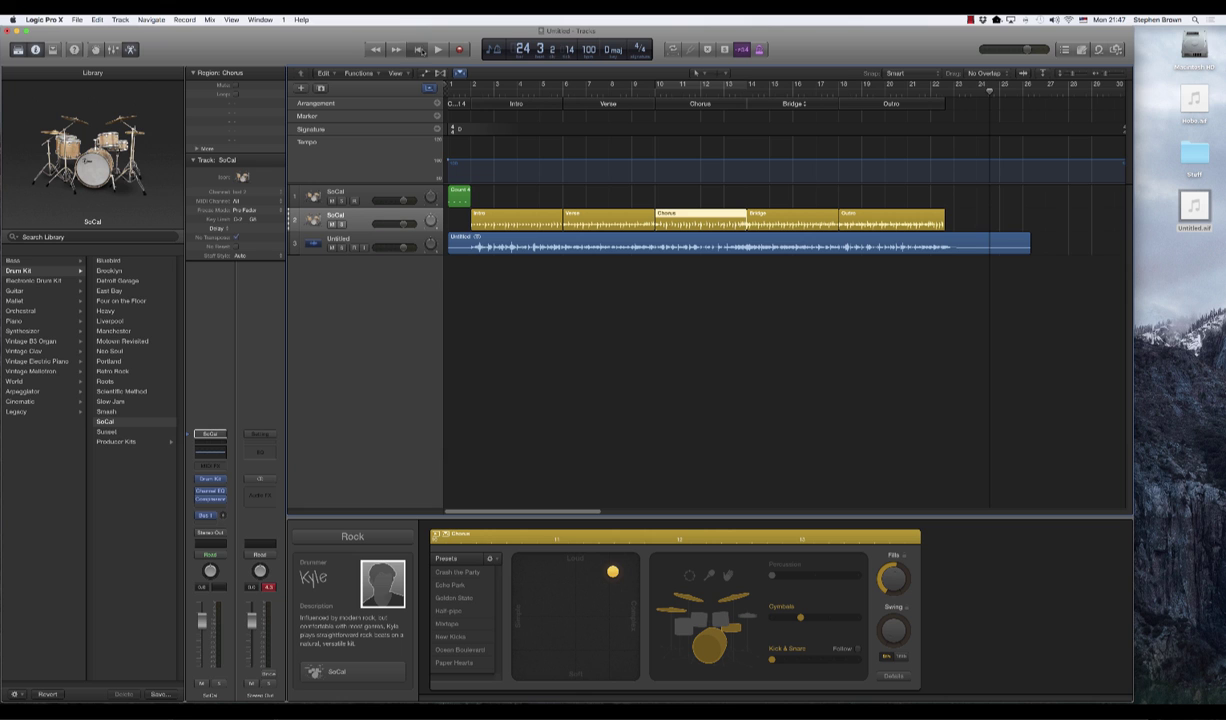
- Return to the song start and keep Kyle as the drummer in the Rock genre
{"action": "left_click", "coordinate": [420, 50]}
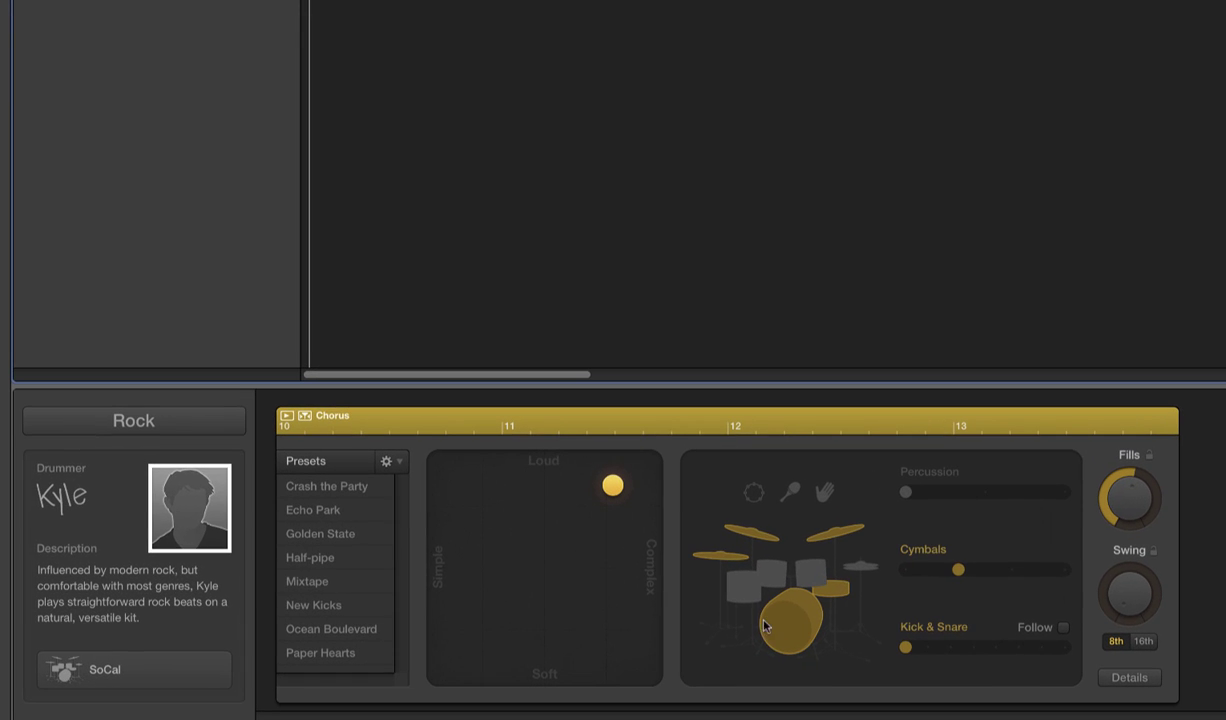
{"action": "left_click", "coordinate": [185, 424]}
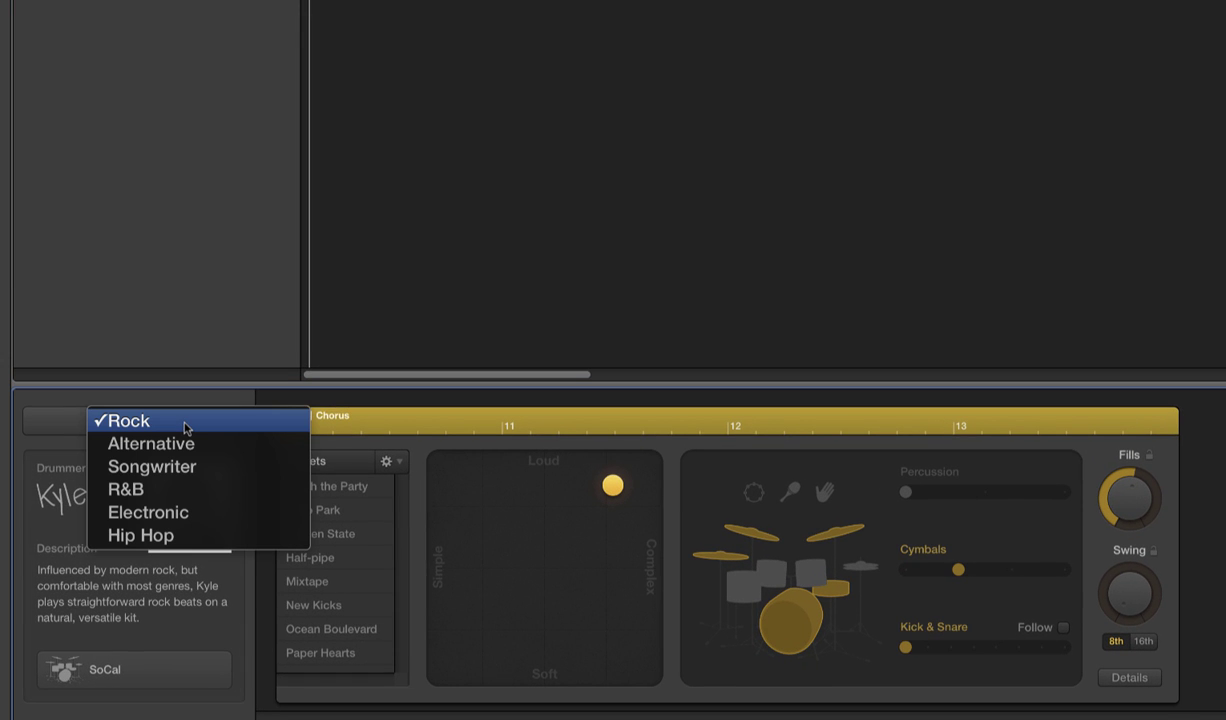
{"action": "left_click", "coordinate": [66, 422]}
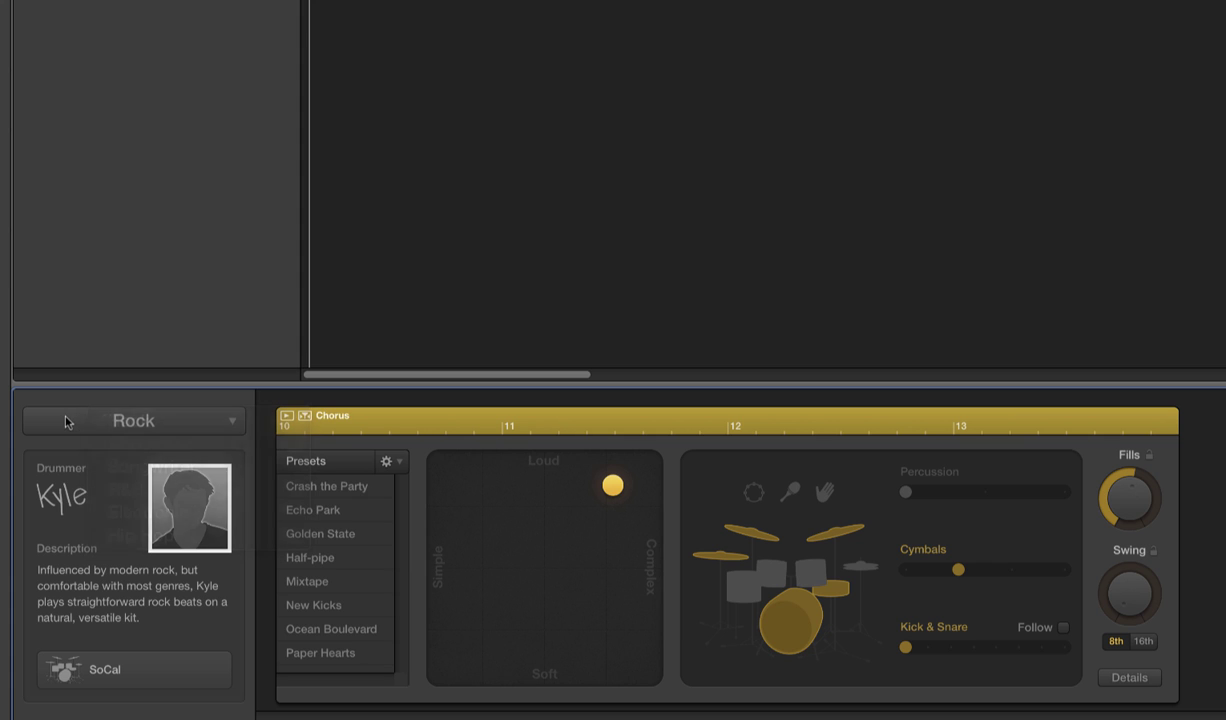
{"action": "left_click", "coordinate": [183, 428]}
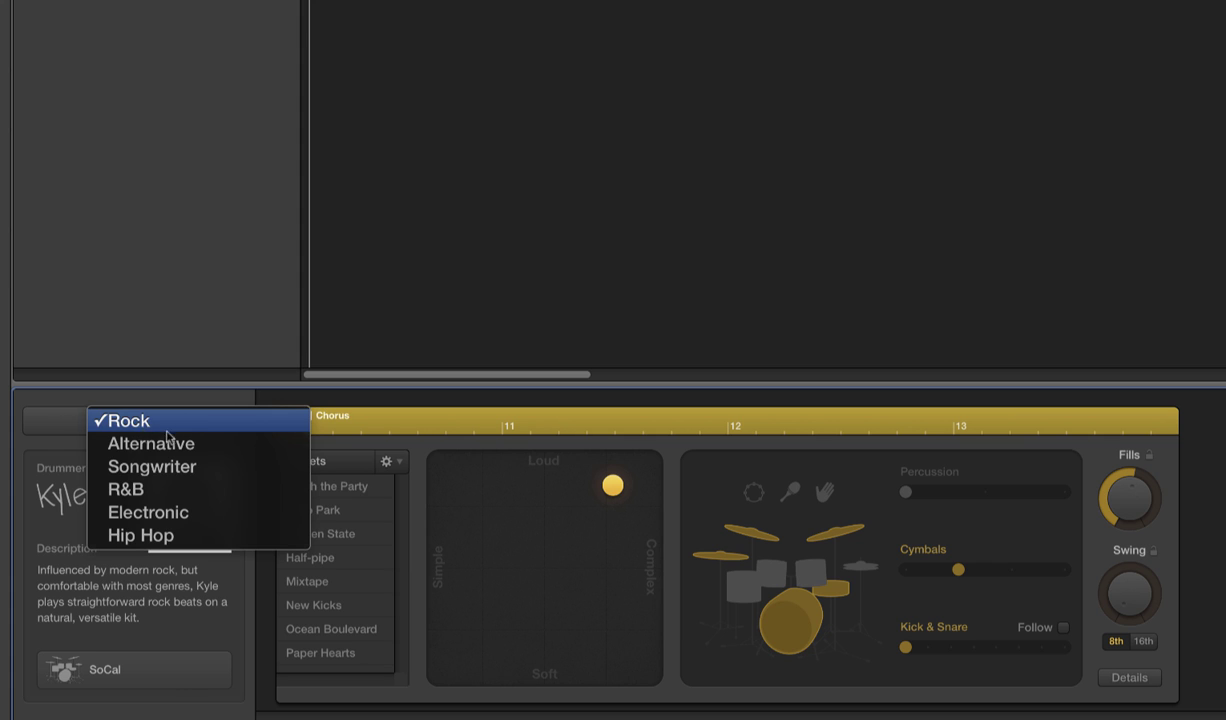
{"action": "left_click", "coordinate": [140, 418]}
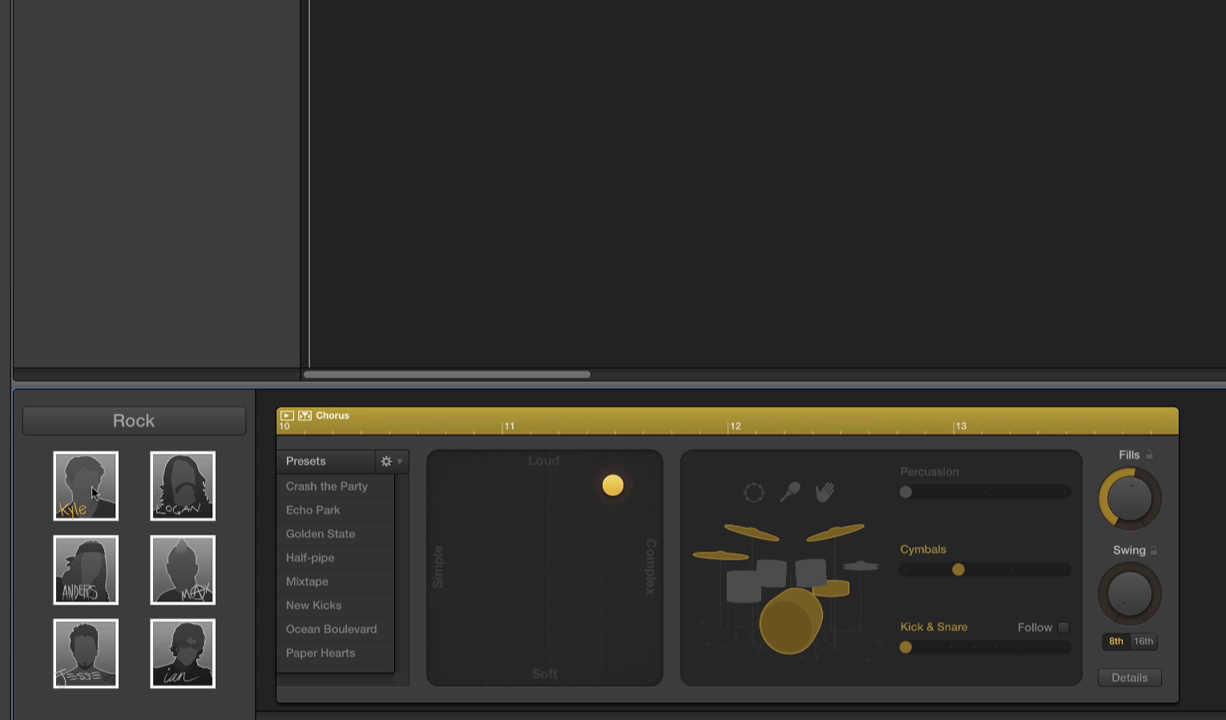
{"action": "mouse_move", "coordinate": [92, 492]}
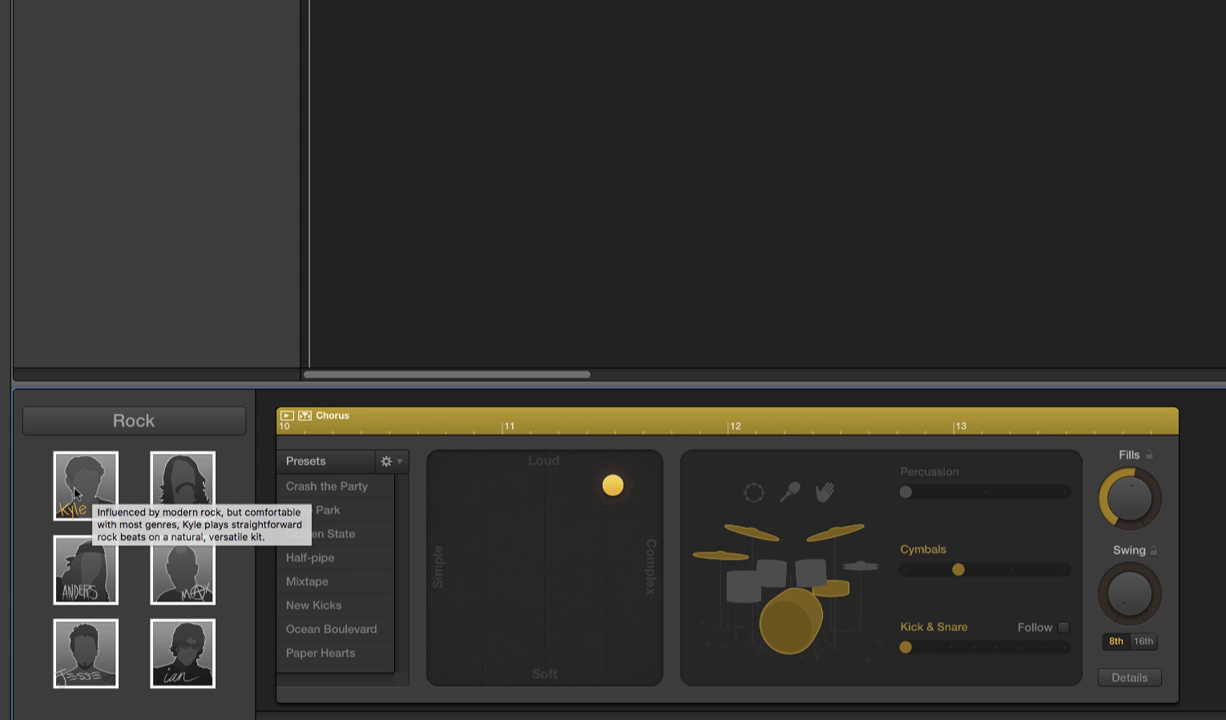
{"action": "left_click", "coordinate": [91, 492]}
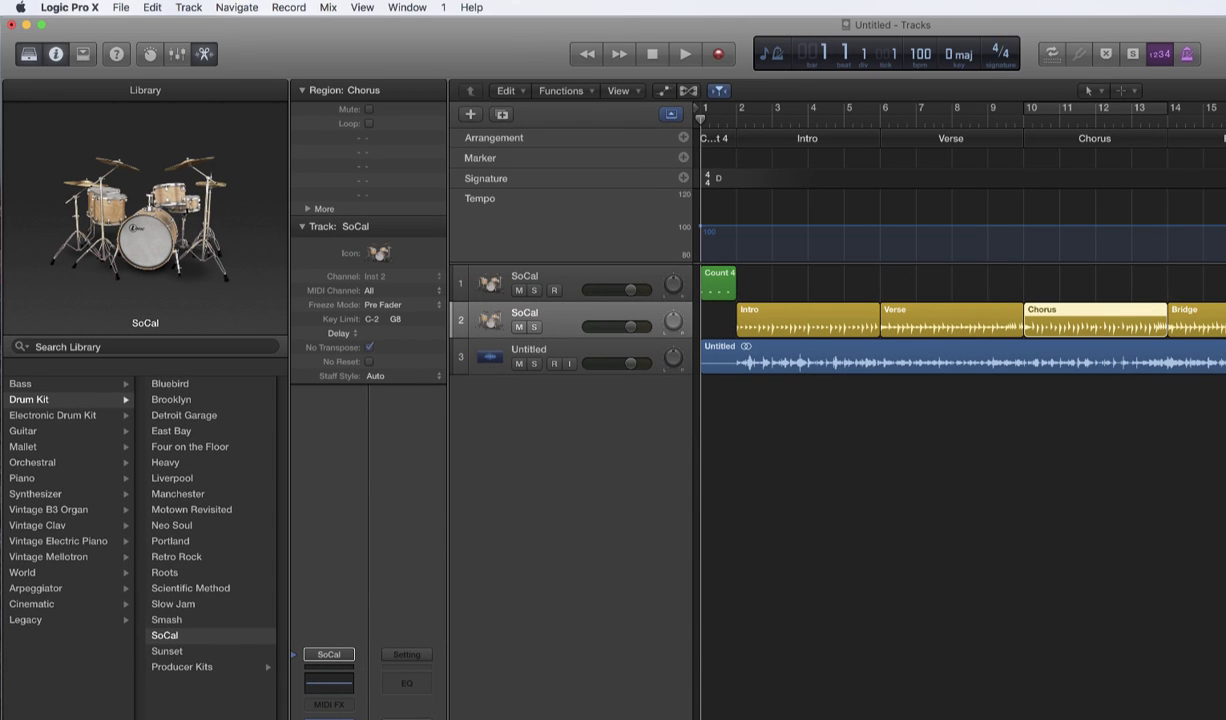
{"action": "key", "text": "v"}
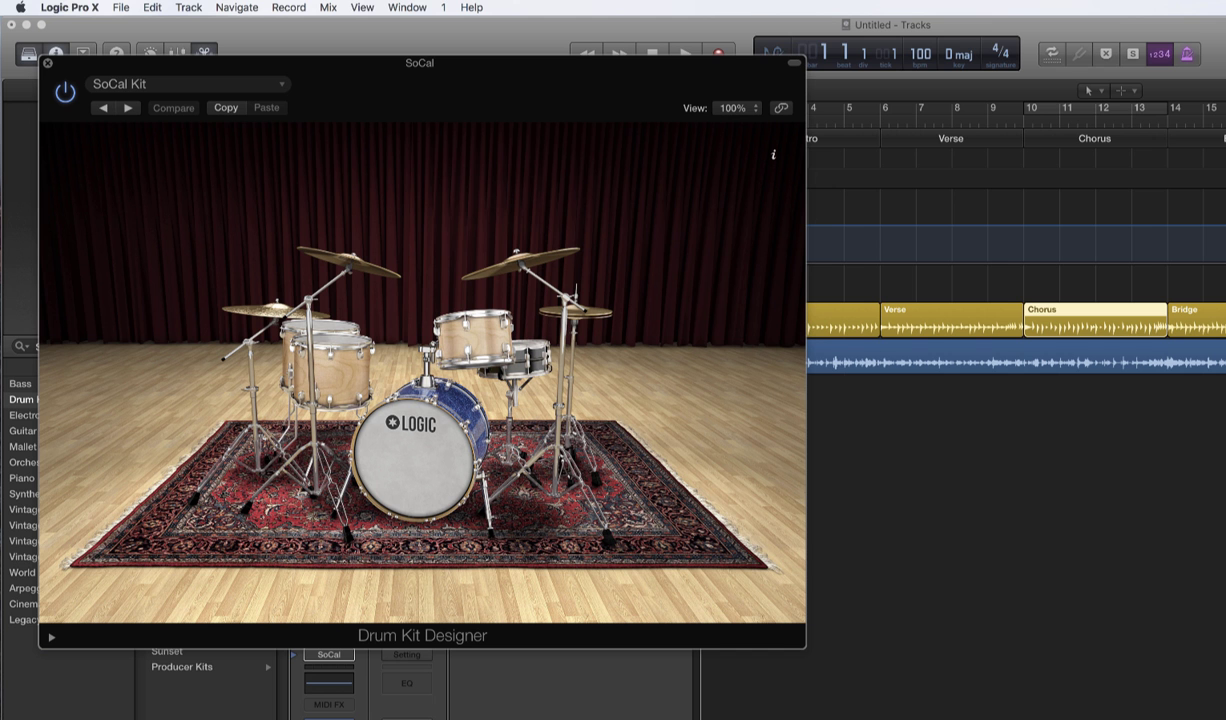
{"action": "left_click", "coordinate": [47, 64]}
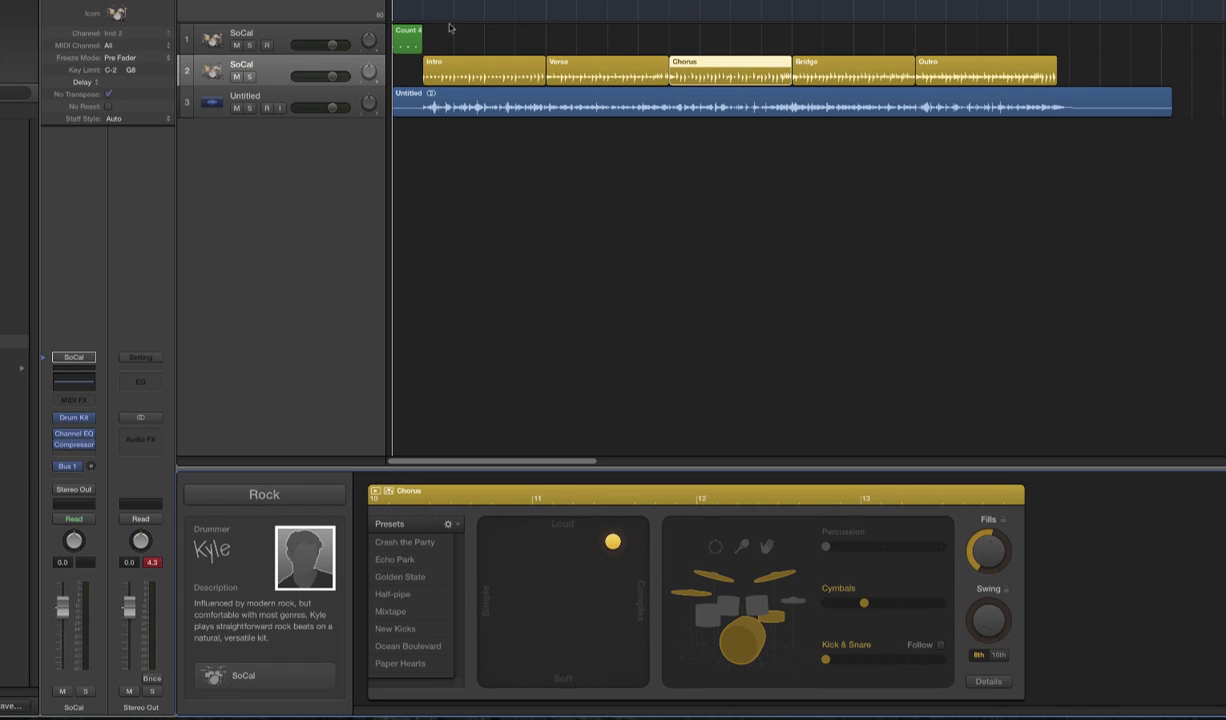
- Play the Intro region, set Untitled to -22.5 dB and drummer to +1.4 dB, and mute the kick
{"action": "left_click", "coordinate": [481, 68]}
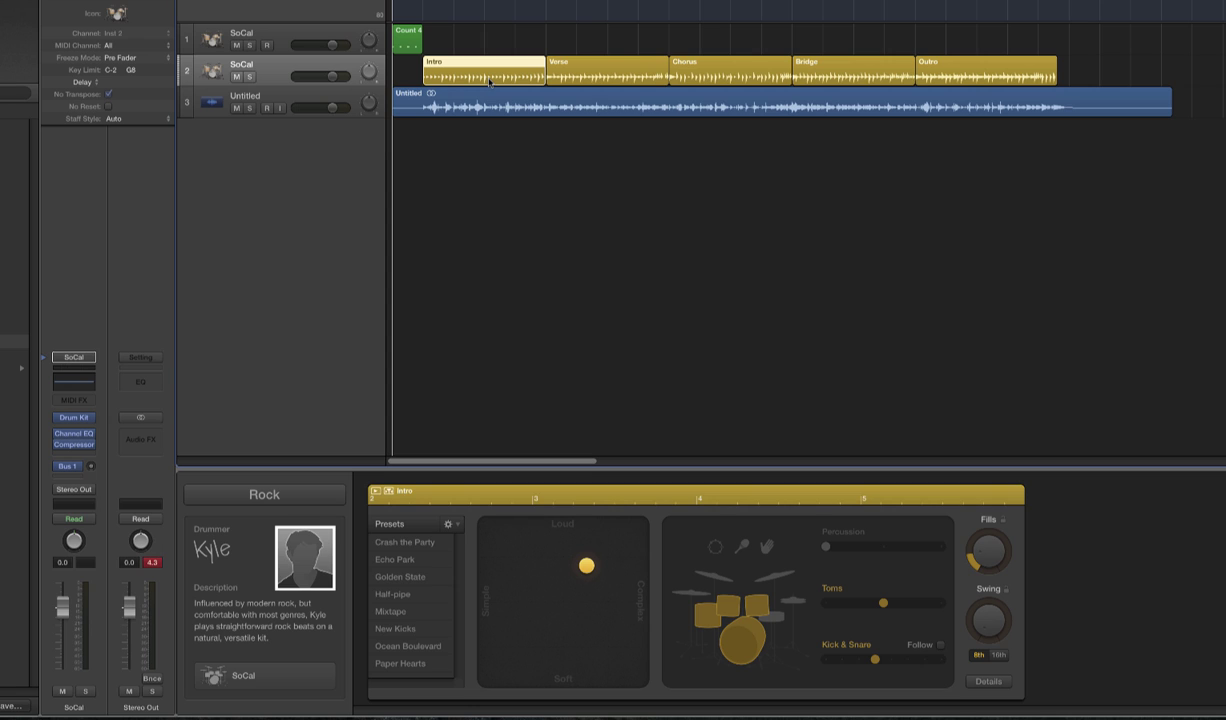
{"action": "key", "text": "space"}
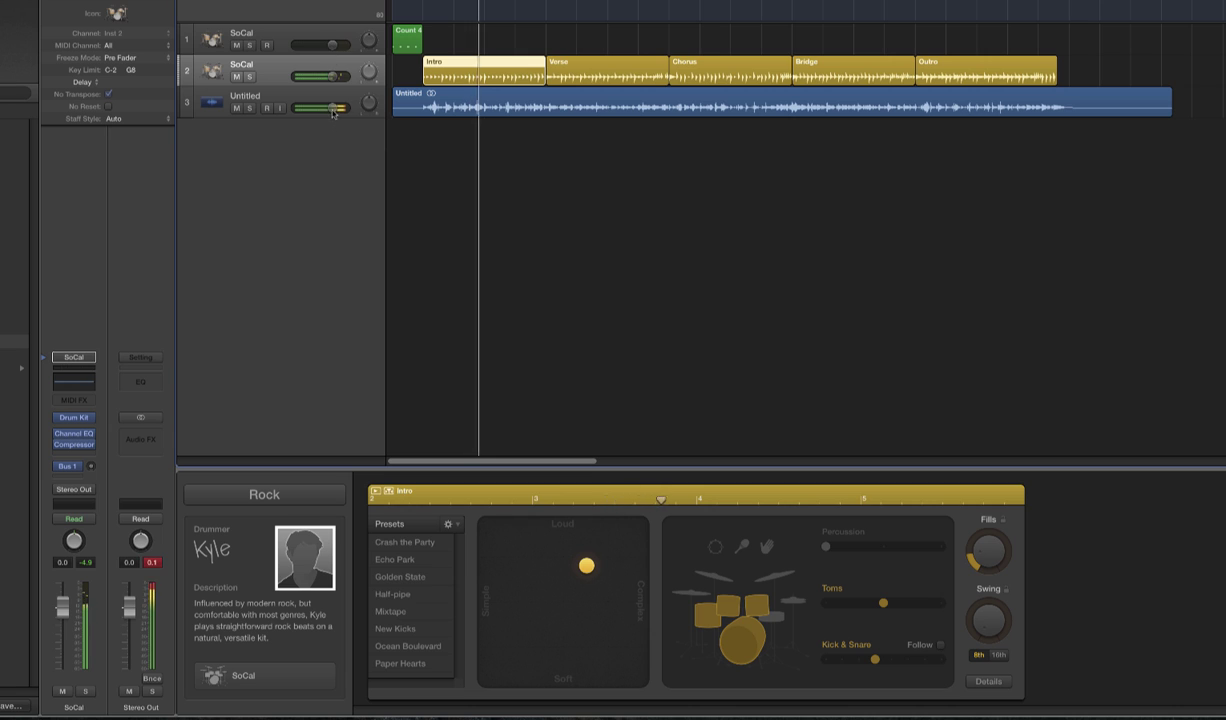
{"action": "mouse_move", "coordinate": [333, 108]}
{"action": "left_click_drag", "start_coordinate": [333, 108], "coordinate": [320, 108]}
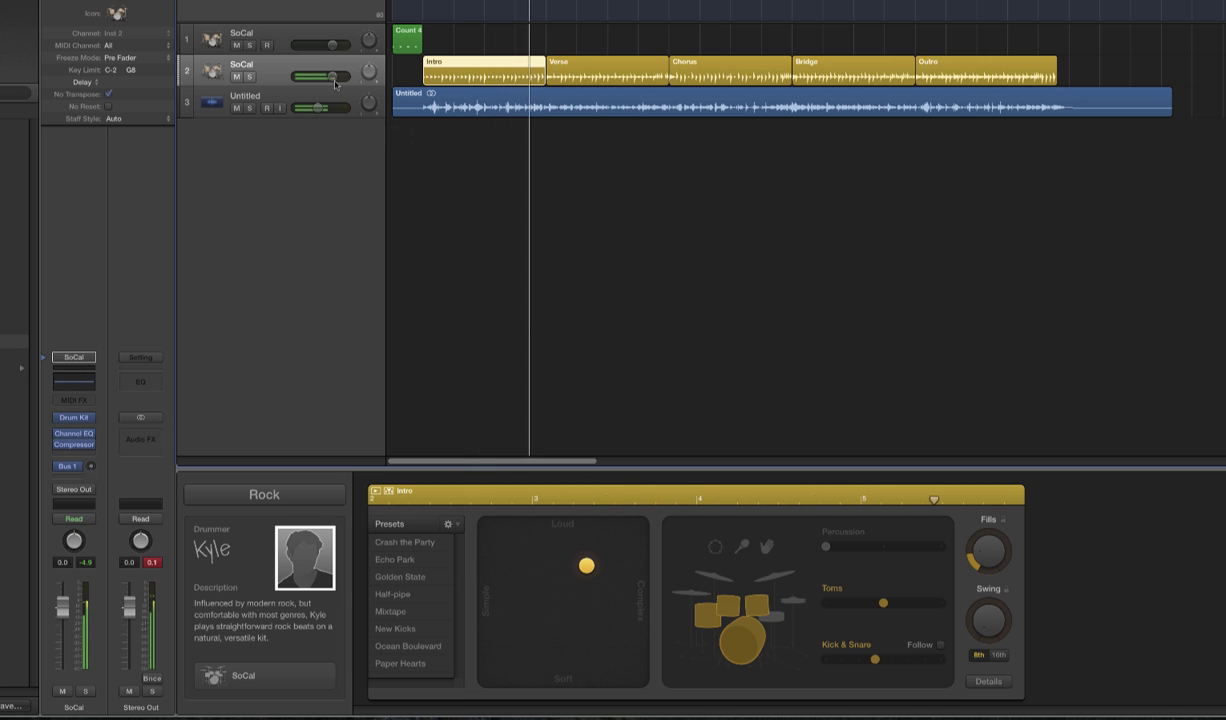
{"action": "left_click_drag", "start_coordinate": [333, 76], "coordinate": [313, 108]}
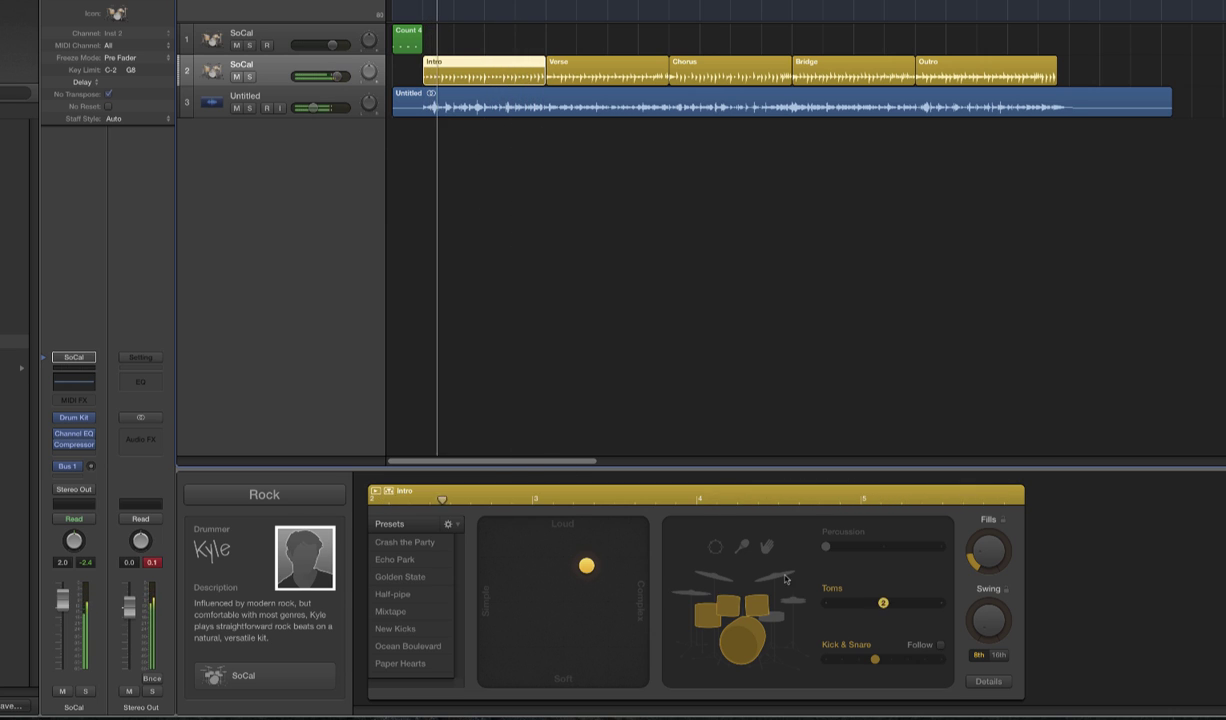
{"action": "left_click", "coordinate": [313, 107]}
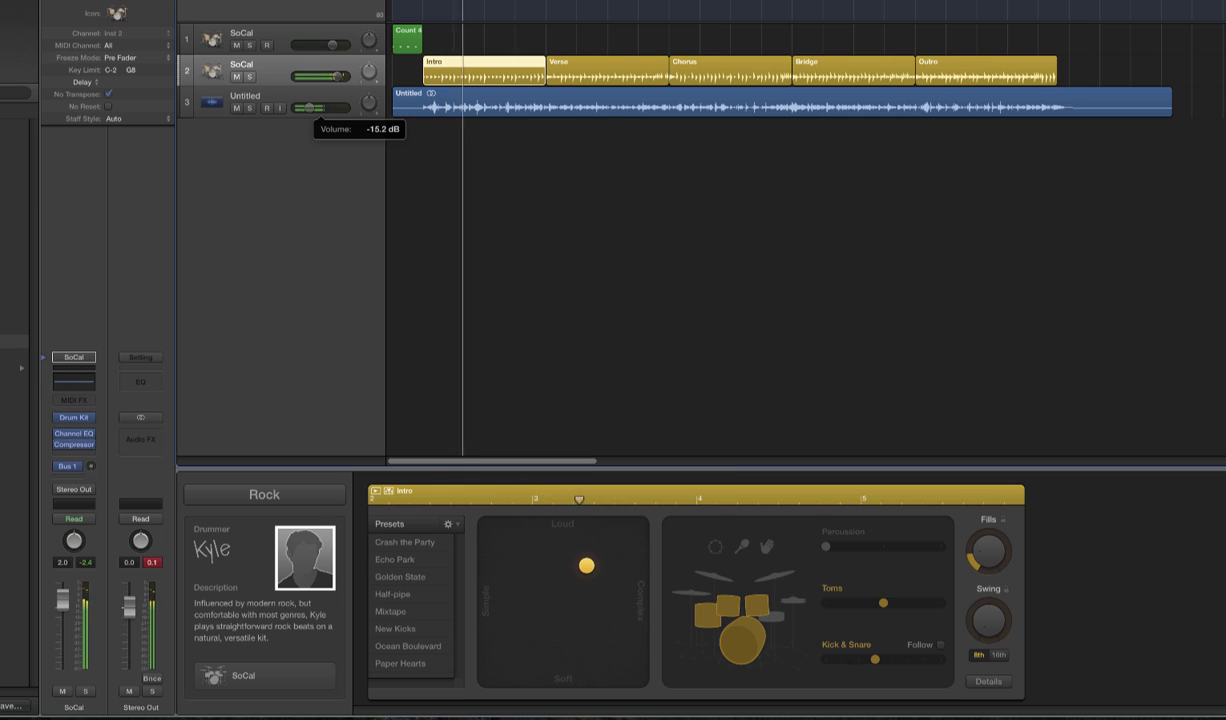
{"action": "left_click_drag", "start_coordinate": [313, 107], "coordinate": [311, 107]}
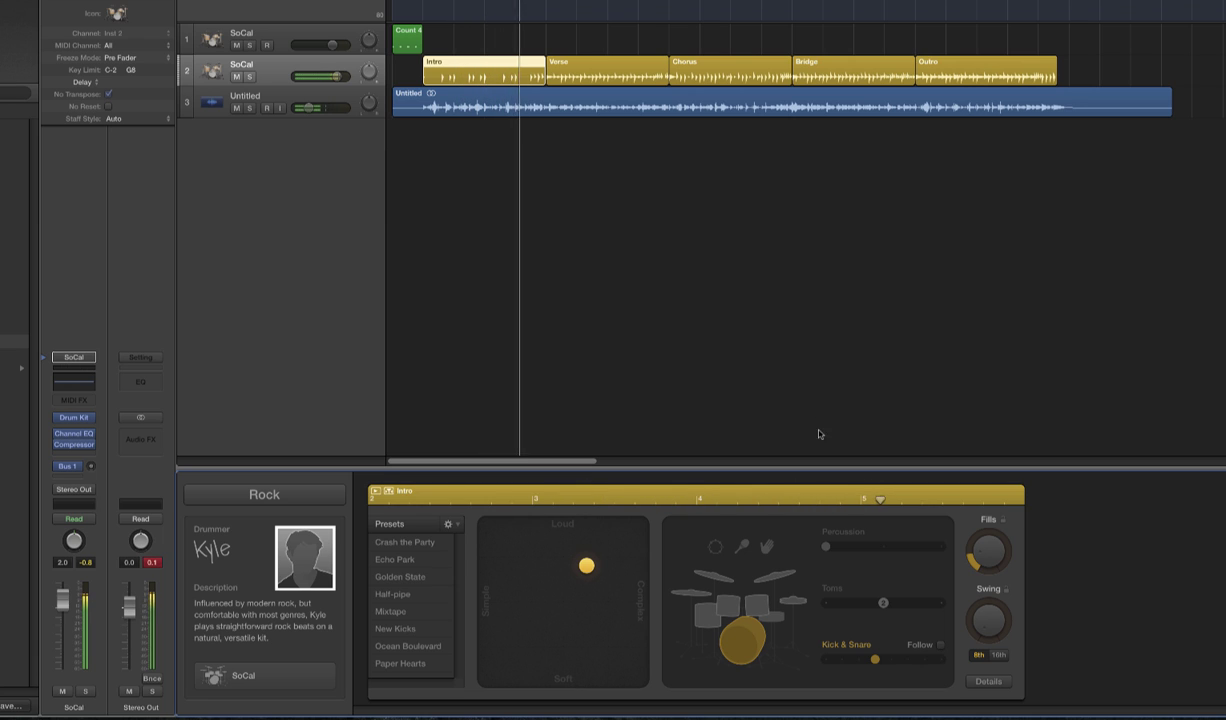
{"action": "left_click", "coordinate": [737, 649]}
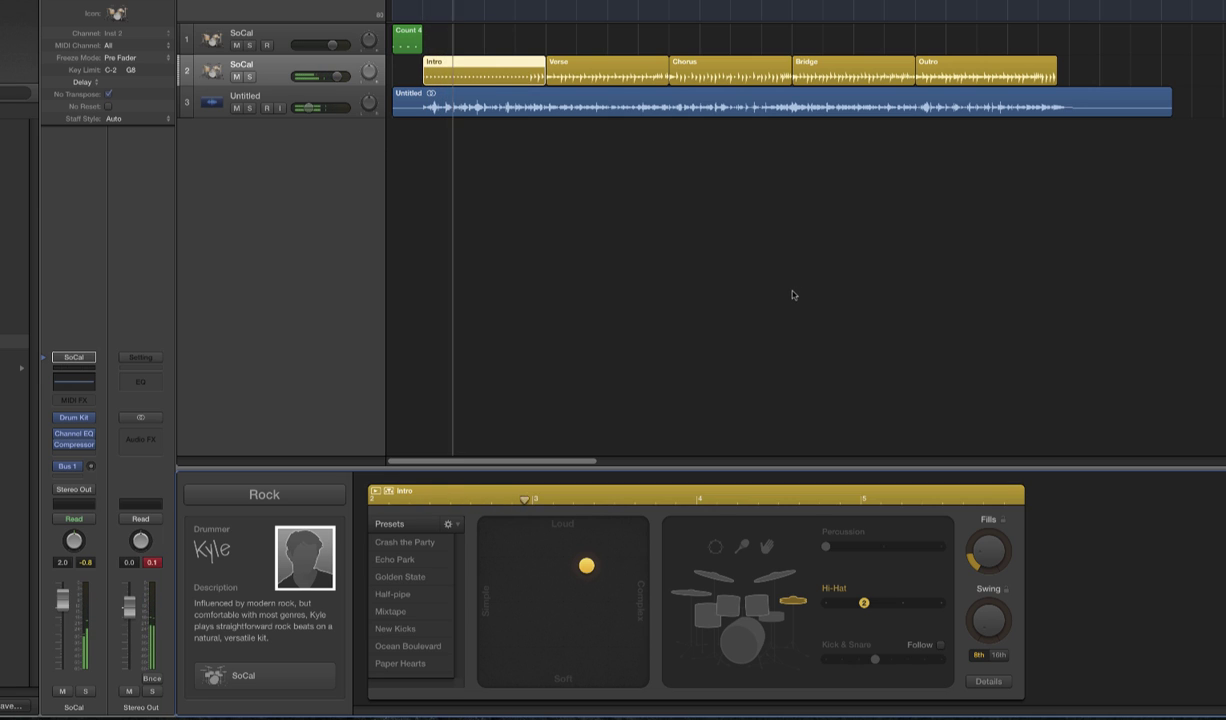
- Try several Verse hi-hat levels, leave it at mid level, and load the Chorus region
{"action": "left_click", "coordinate": [593, 68]}
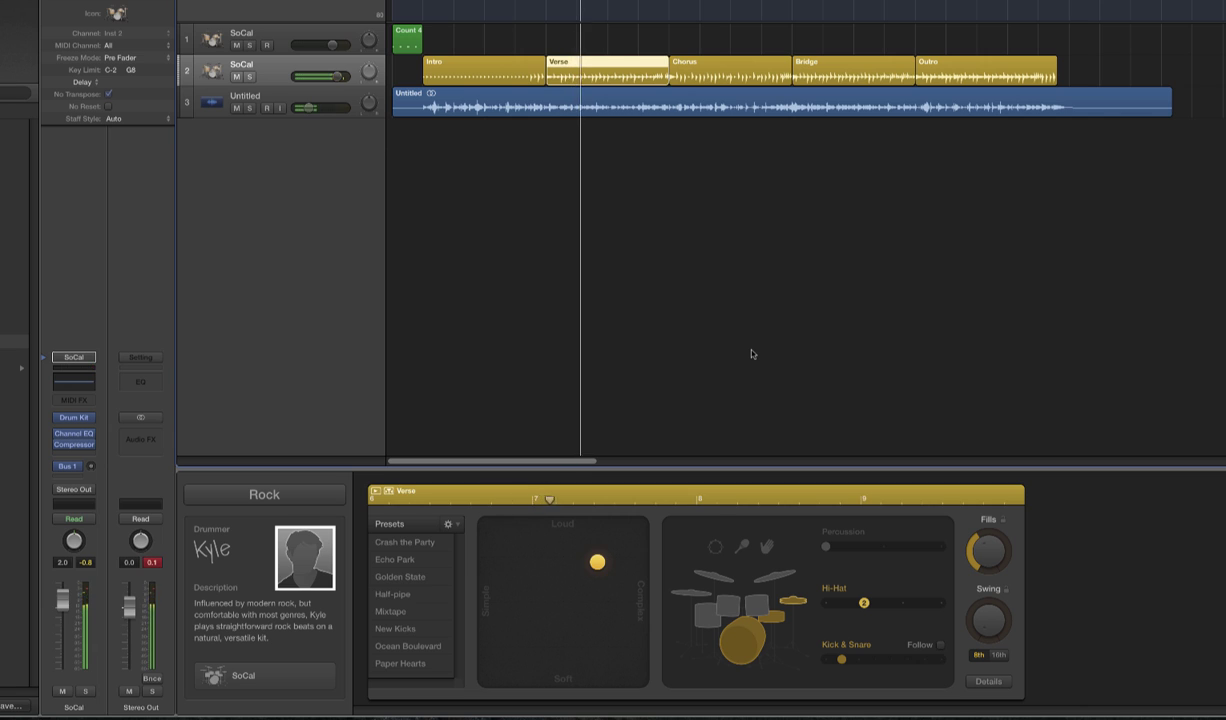
{"action": "left_click", "coordinate": [835, 604]}
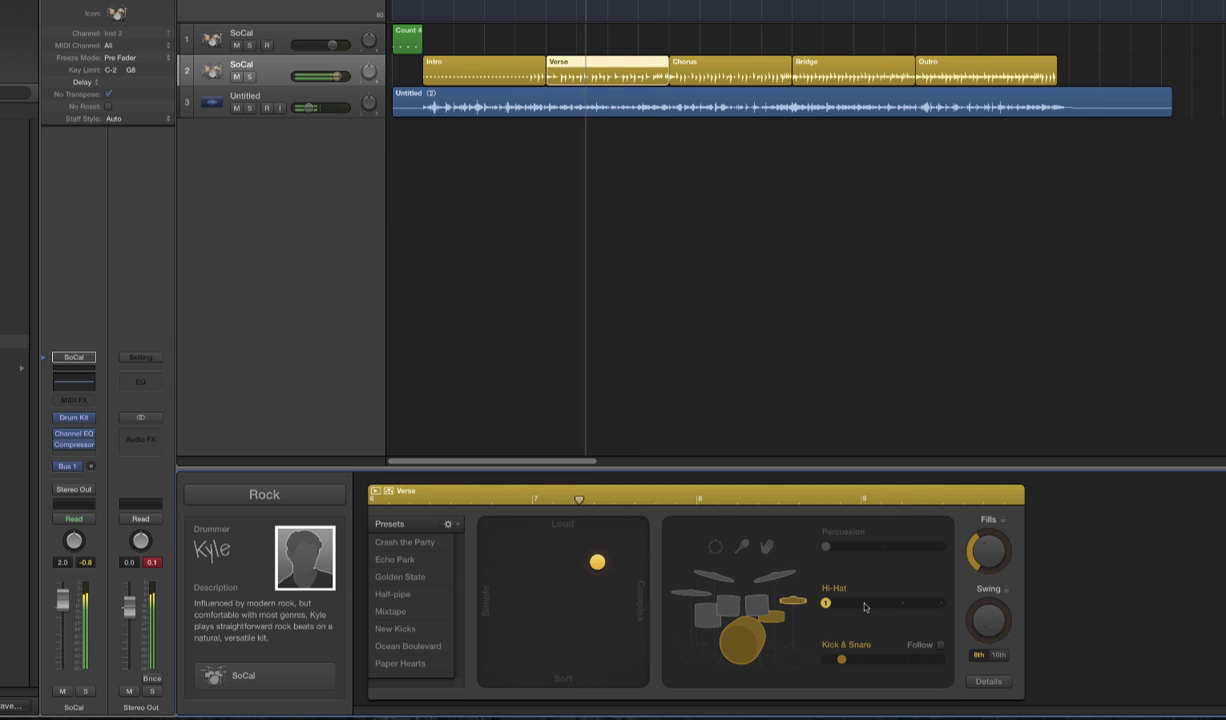
{"action": "left_click", "coordinate": [865, 604]}
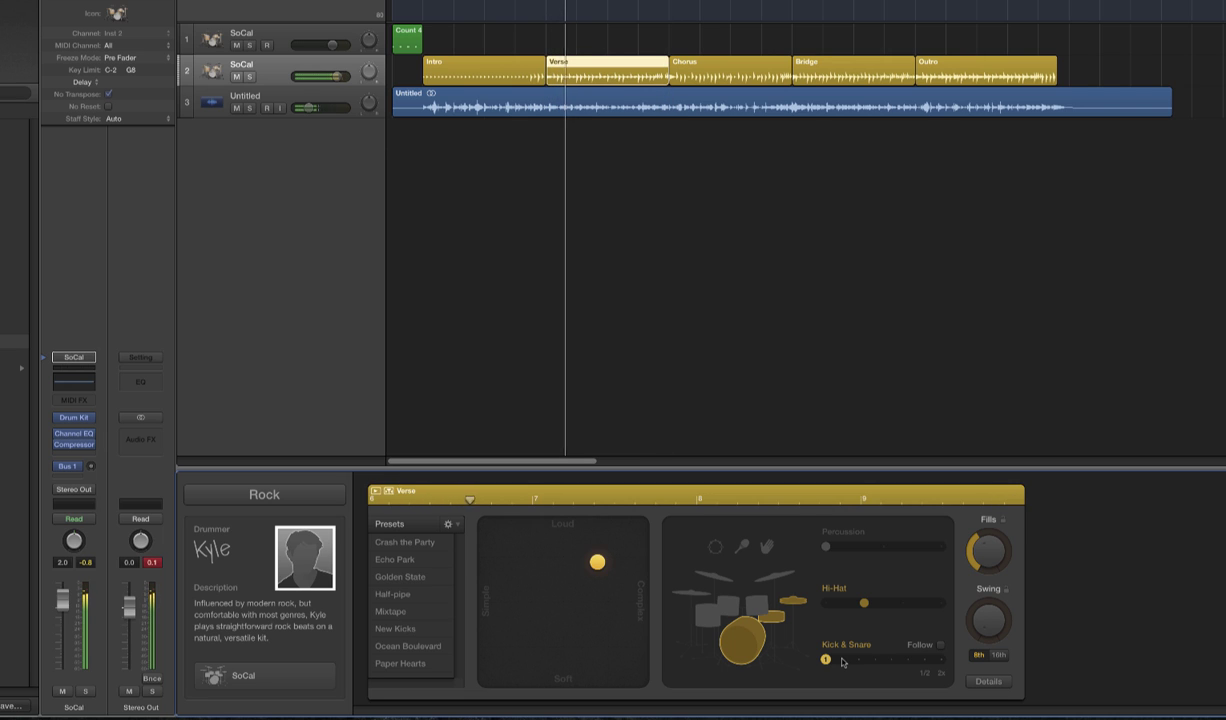
{"action": "left_click_drag", "start_coordinate": [864, 603], "coordinate": [902, 603]}
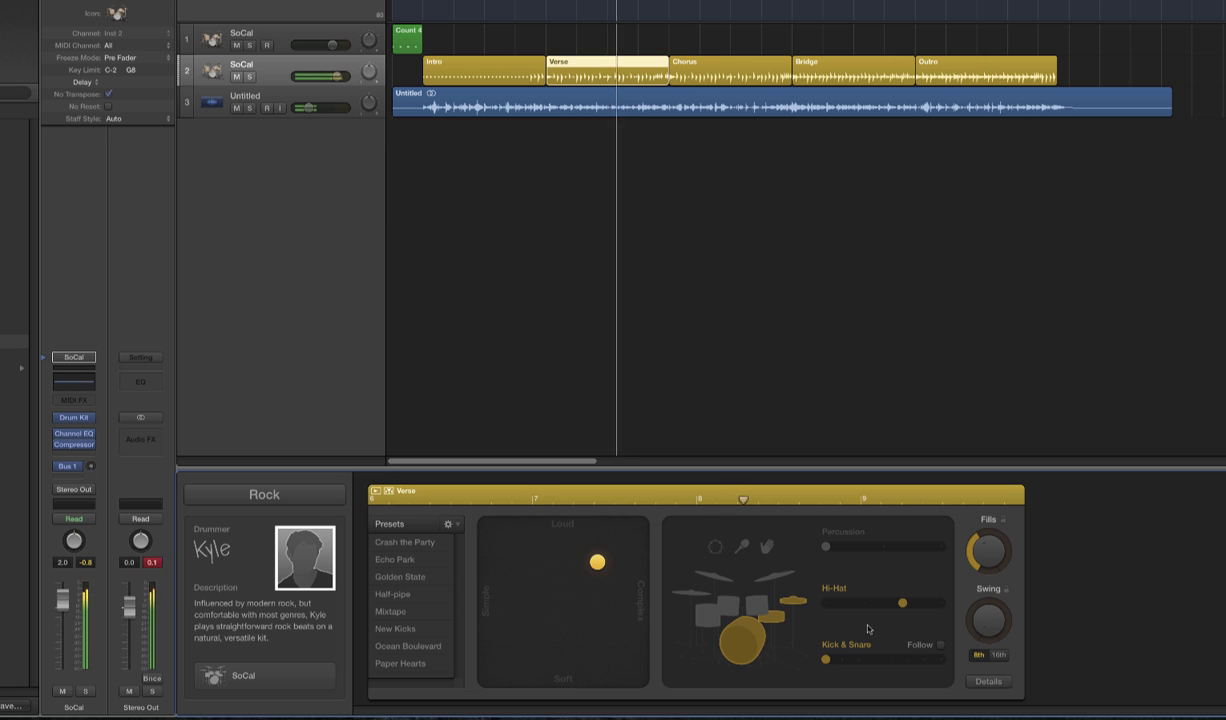
{"action": "left_click", "coordinate": [864, 603]}
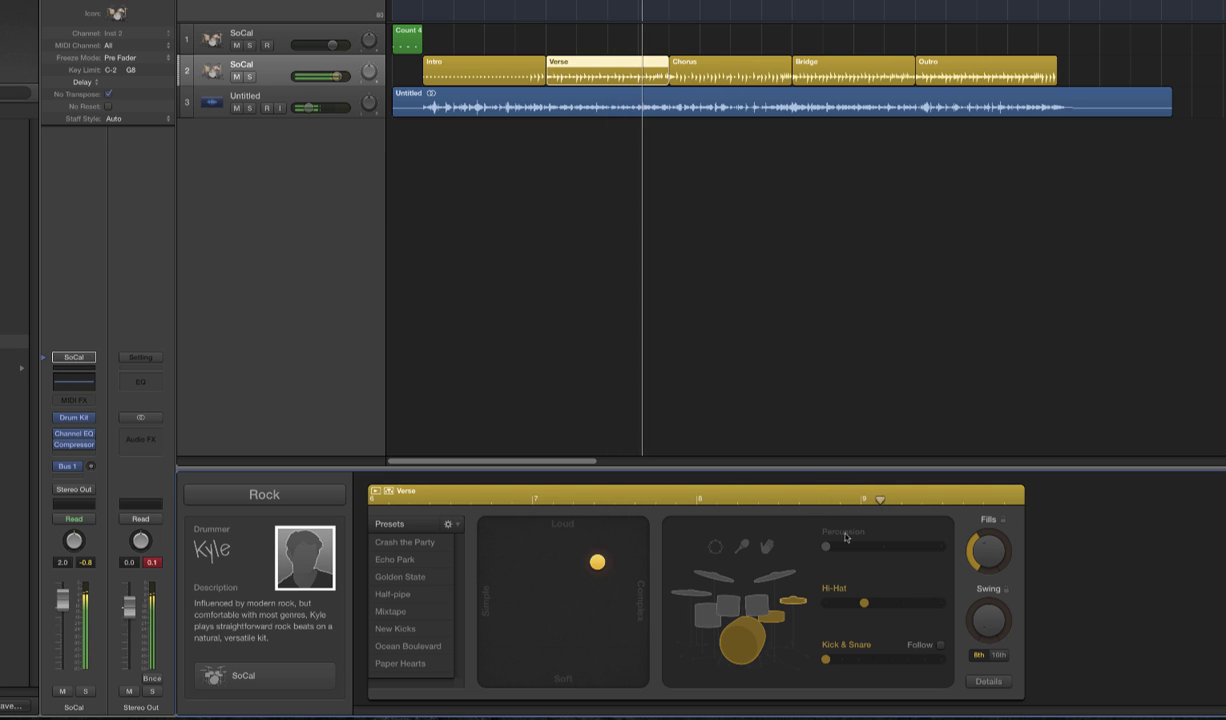
{"action": "left_click", "coordinate": [730, 74]}
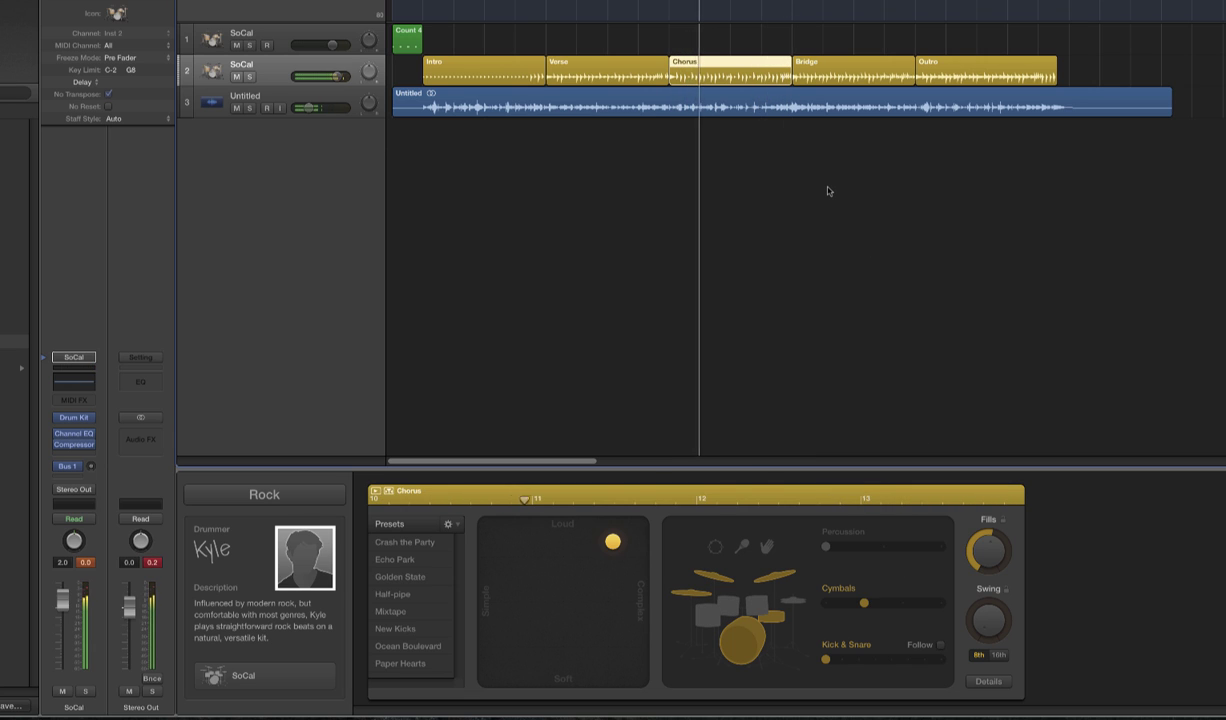
- Move the Bridge puck toward soft and simple, and add a shaker with its level raised
{"action": "left_click", "coordinate": [862, 65]}
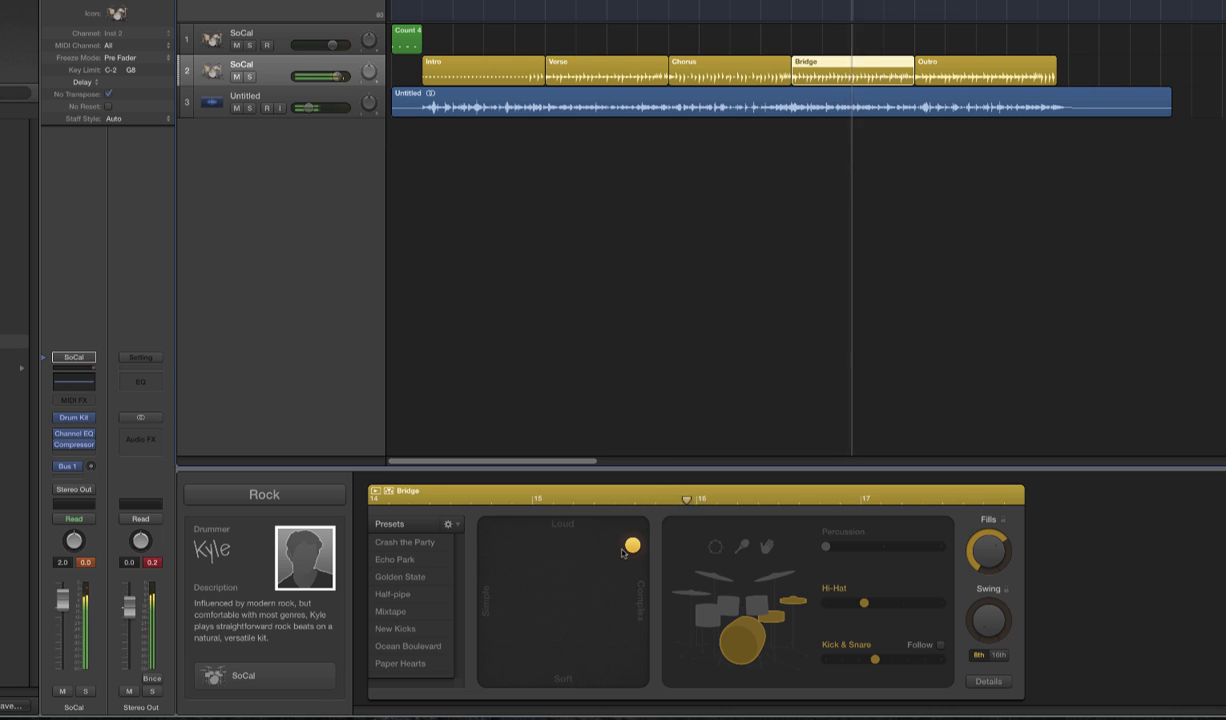
{"action": "left_click_drag", "start_coordinate": [625, 549], "coordinate": [587, 573]}
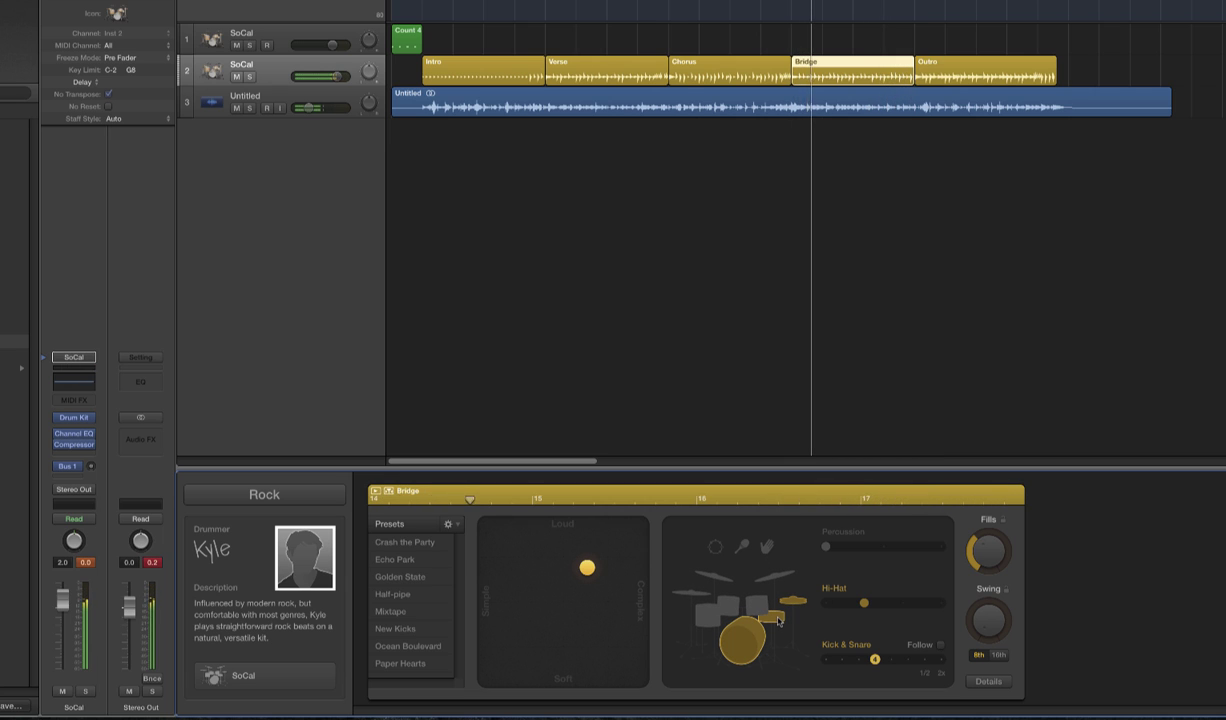
{"action": "left_click", "coordinate": [716, 548]}
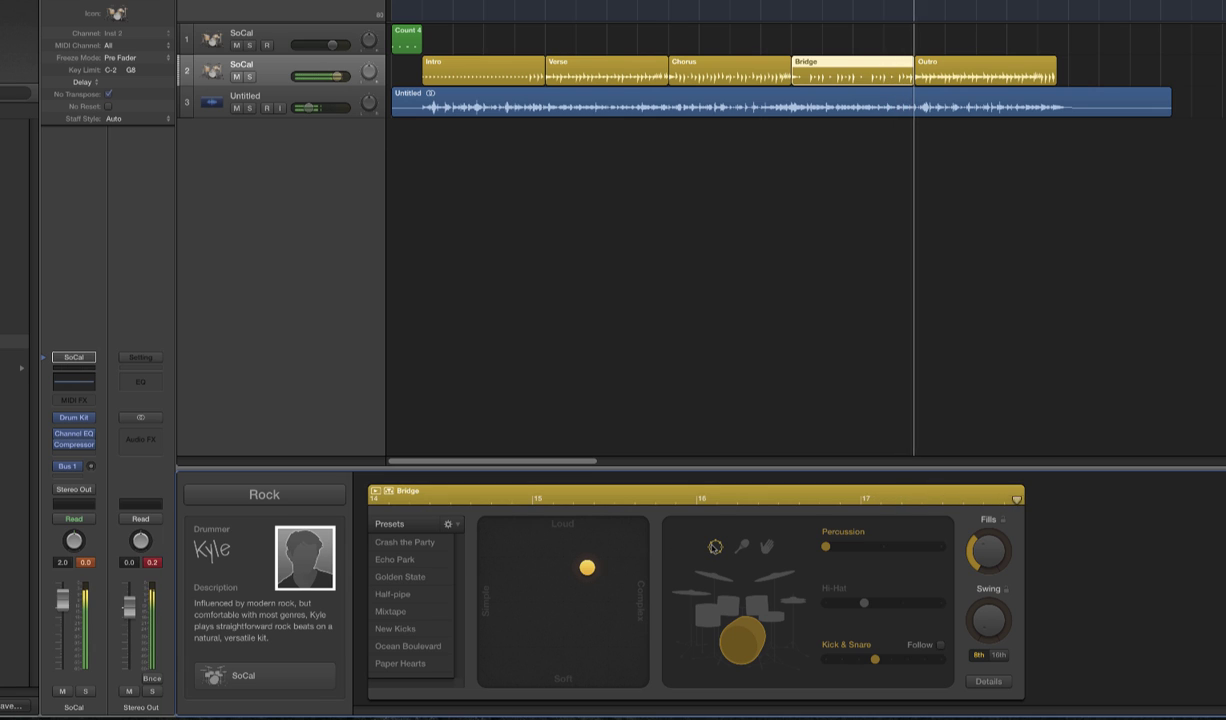
{"action": "left_click", "coordinate": [716, 548]}
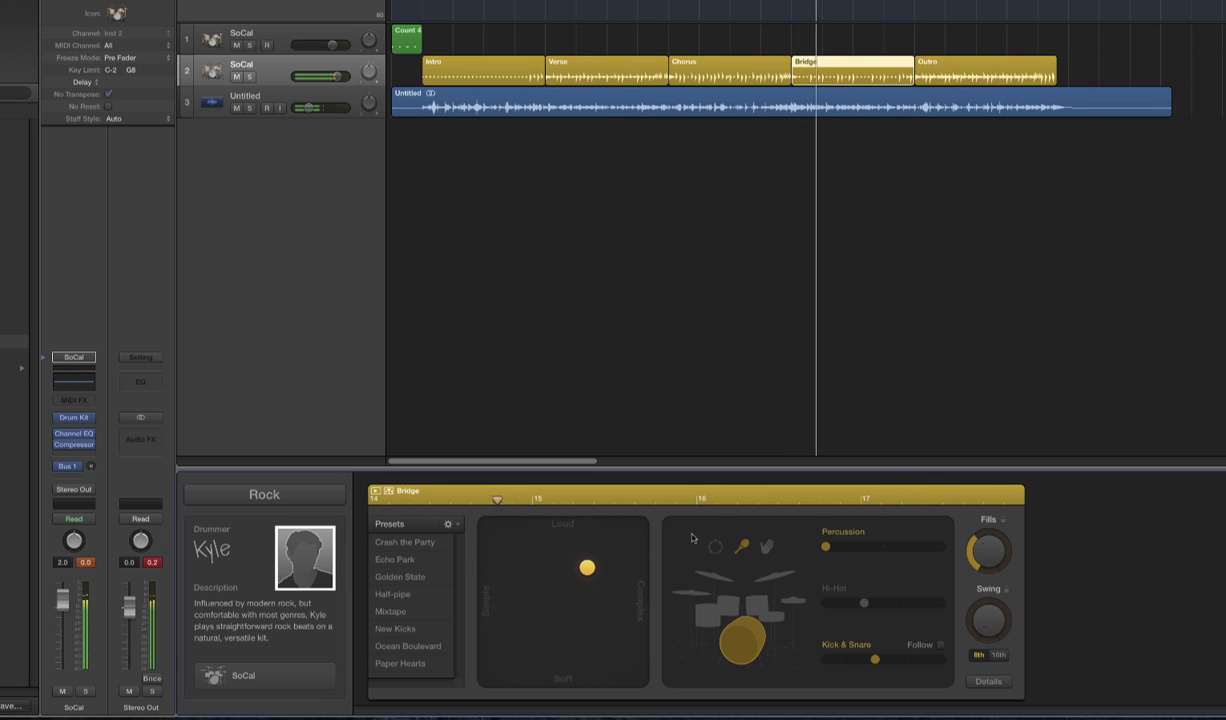
{"action": "left_click_drag", "start_coordinate": [826, 547], "coordinate": [878, 550]}
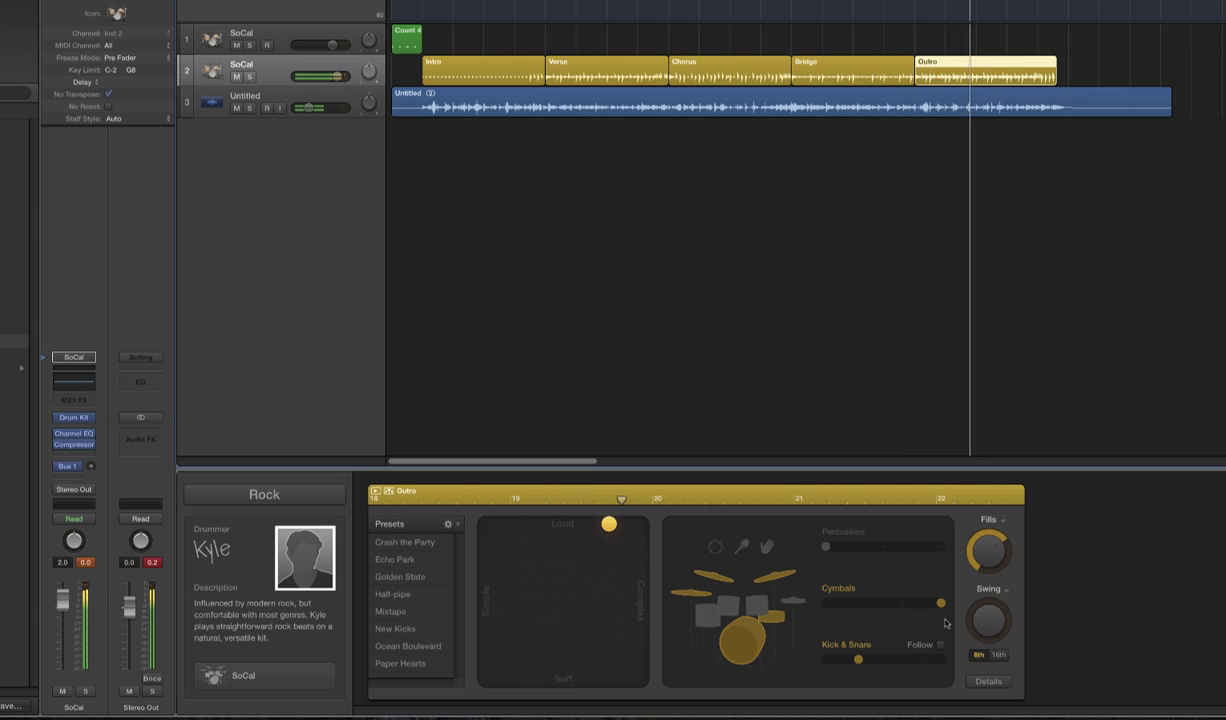
- Lower the Outro cymbals to mid level and set its pattern just below maximum loudness during playback
{"action": "left_click_drag", "start_coordinate": [940, 603], "coordinate": [864, 603]}
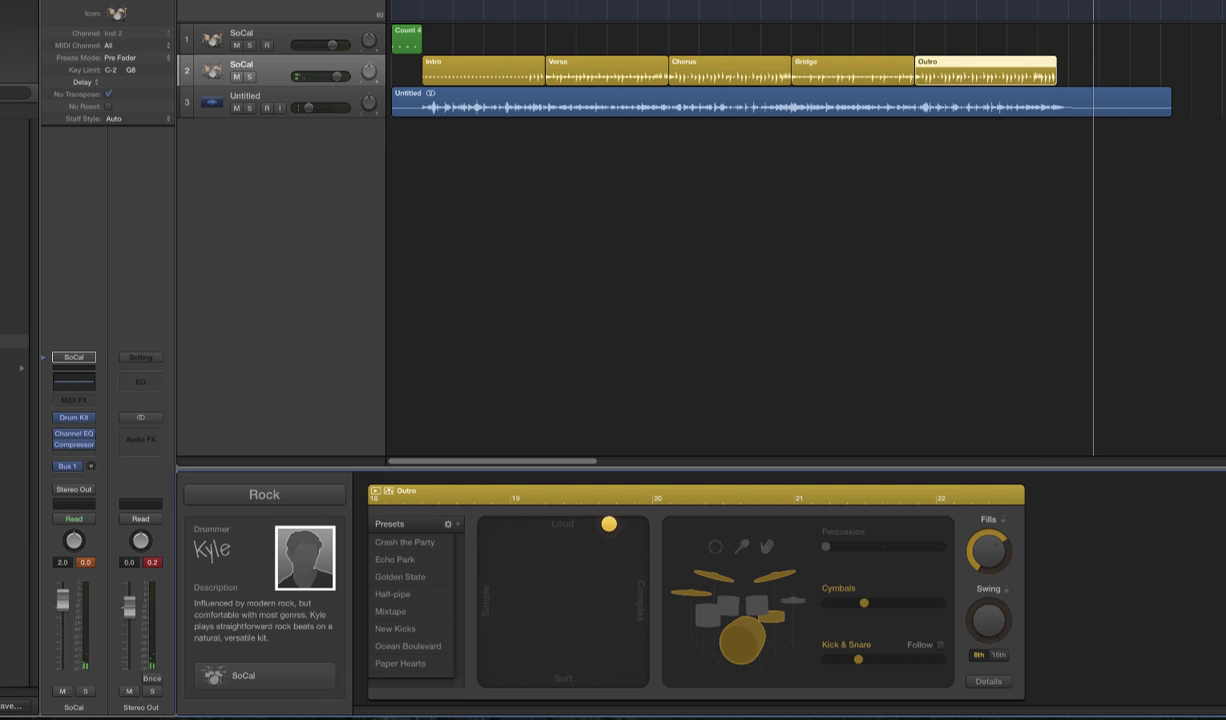
{"action": "key", "text": "space"}
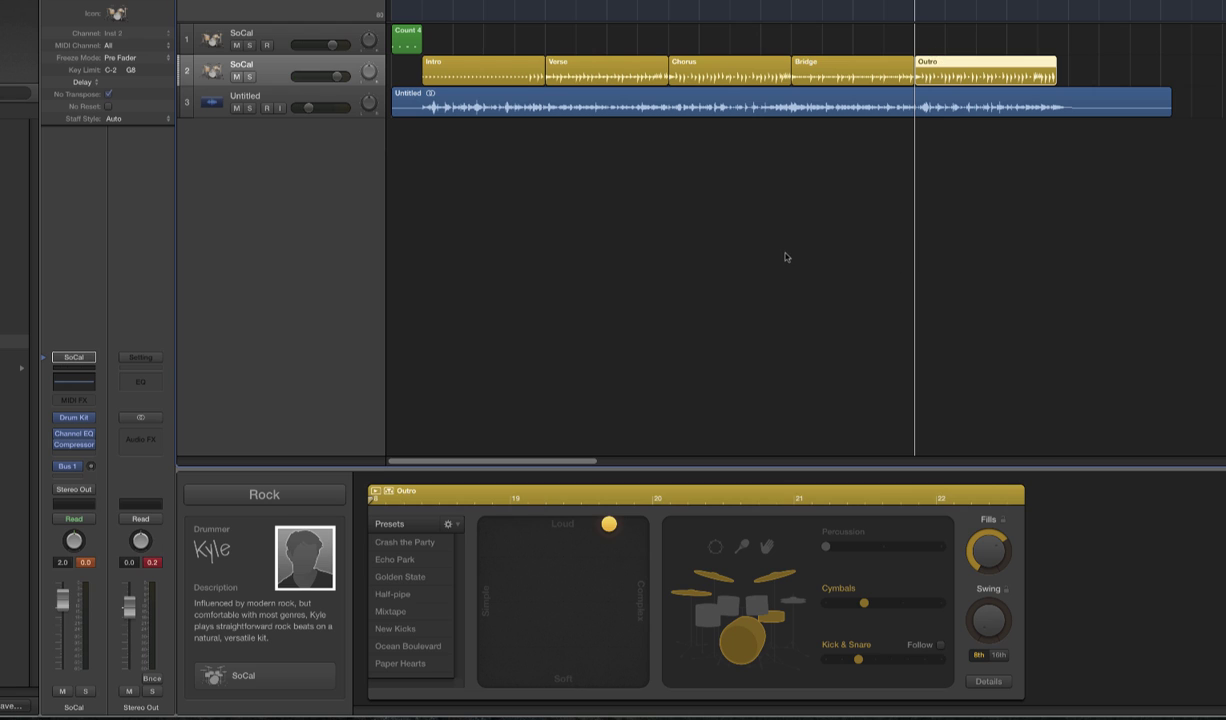
{"action": "key", "text": "space"}
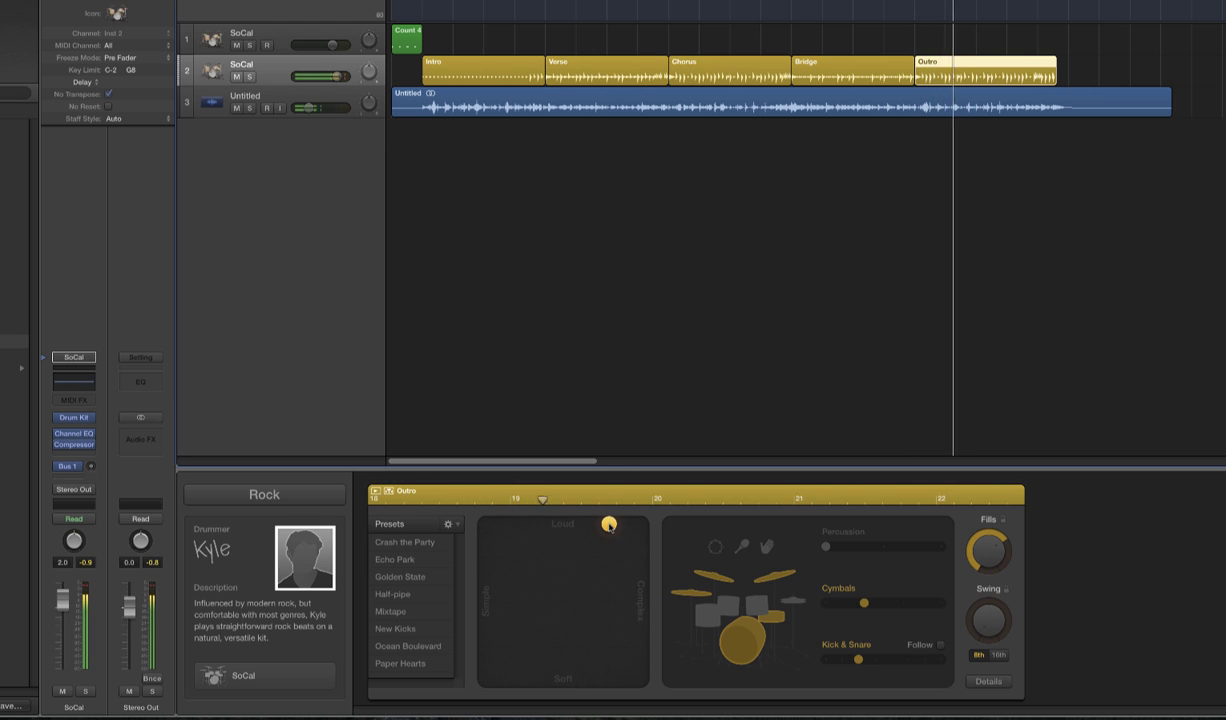
{"action": "left_click", "coordinate": [565, 565]}
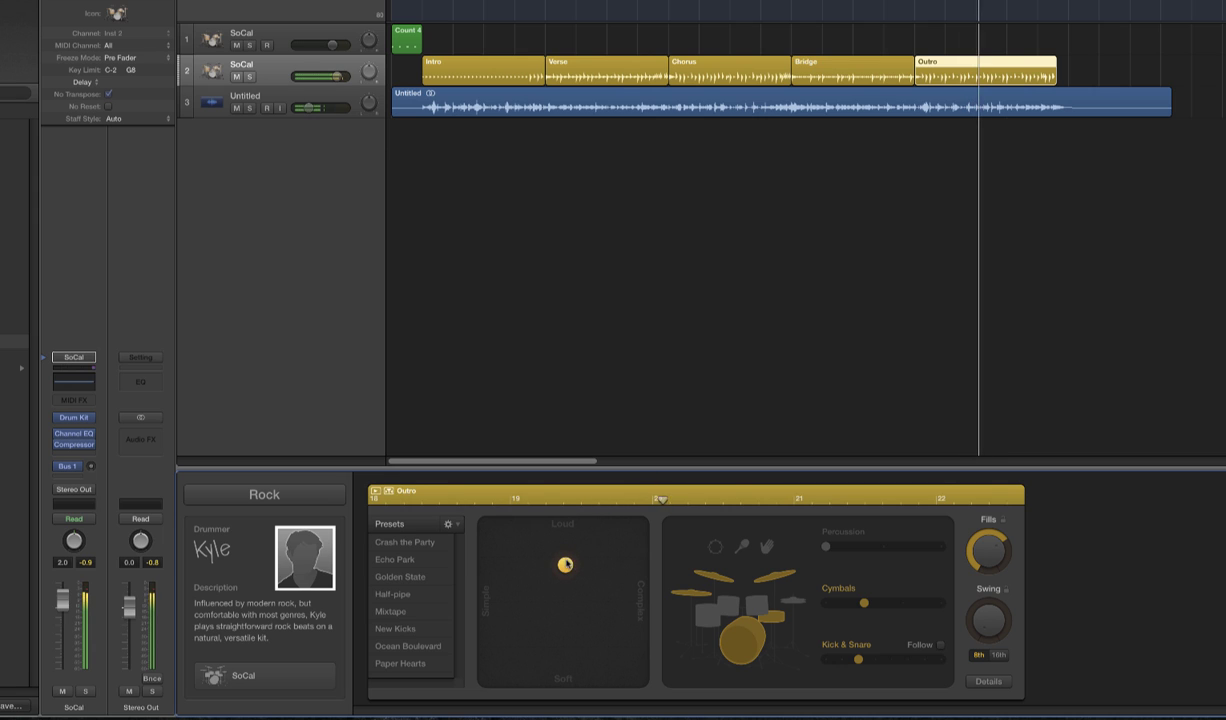
{"action": "mouse_move", "coordinate": [566, 562]}
{"action": "left_mouse_down"}
{"action": "mouse_move", "coordinate": [600, 559]}
{"action": "mouse_move", "coordinate": [586, 549]}
{"action": "left_mouse_up"}
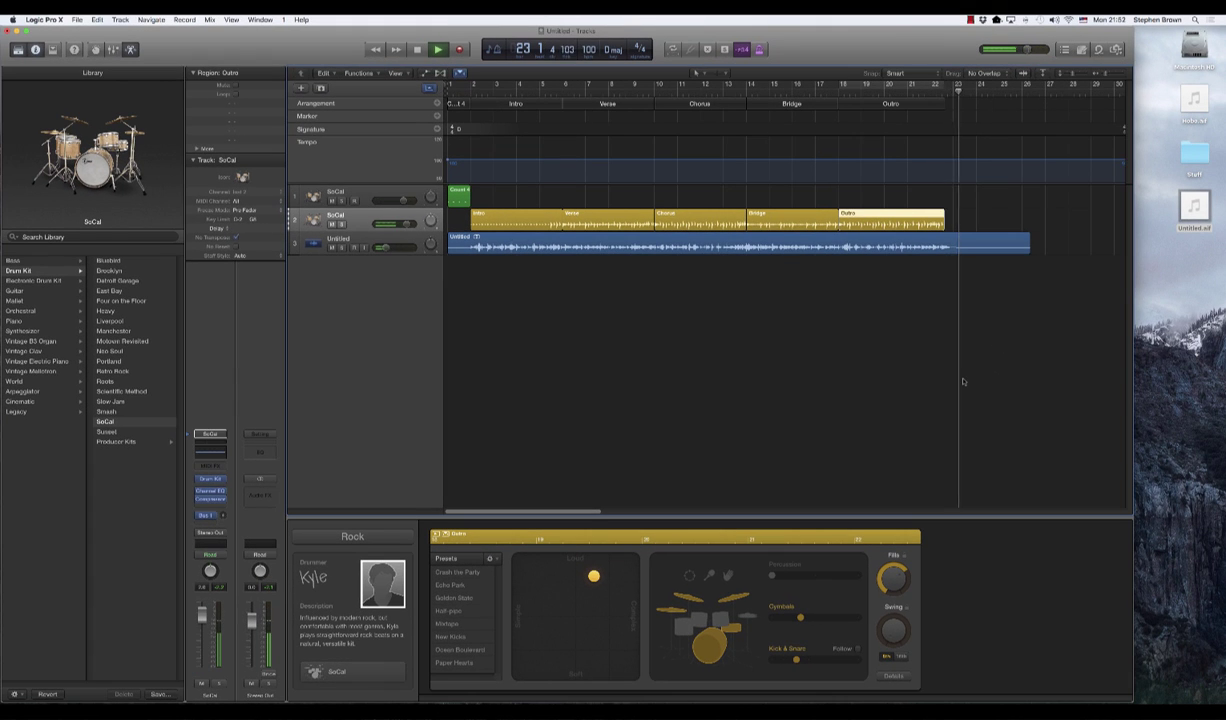
- Stop playback, select the five SoCal drummer regions, then the Count 4 count-in track
{"action": "key", "text": "space"}
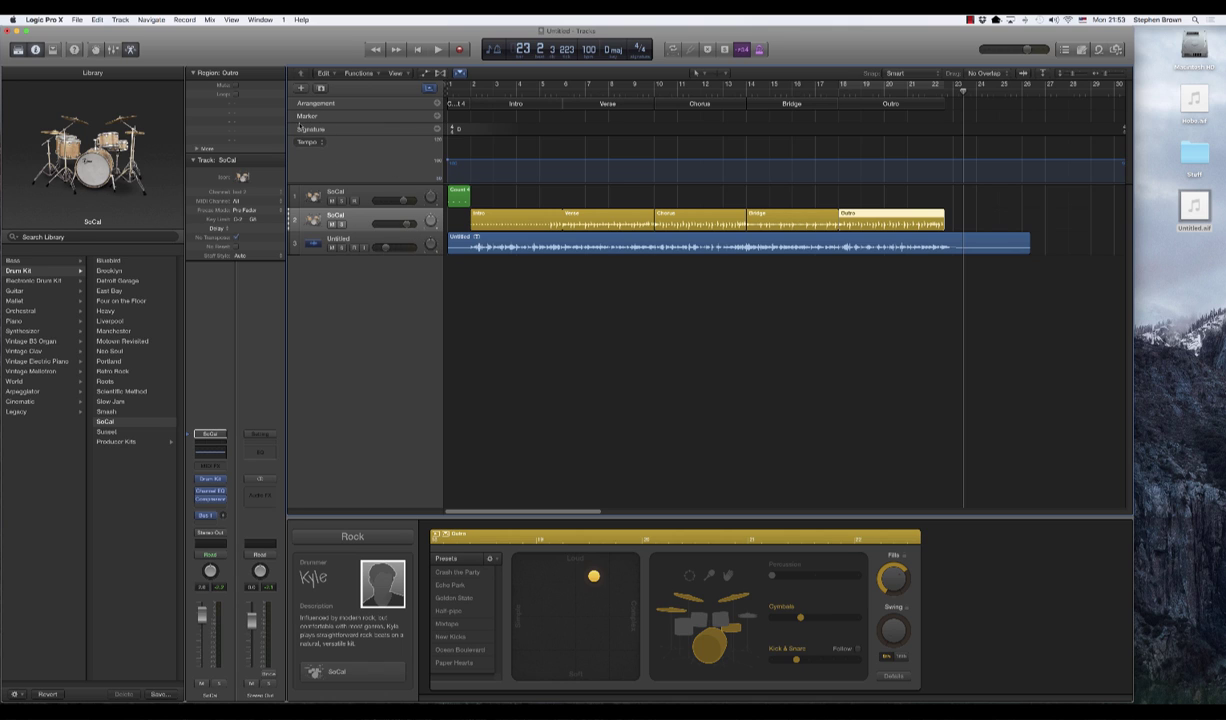
{"action": "left_click", "coordinate": [359, 217]}
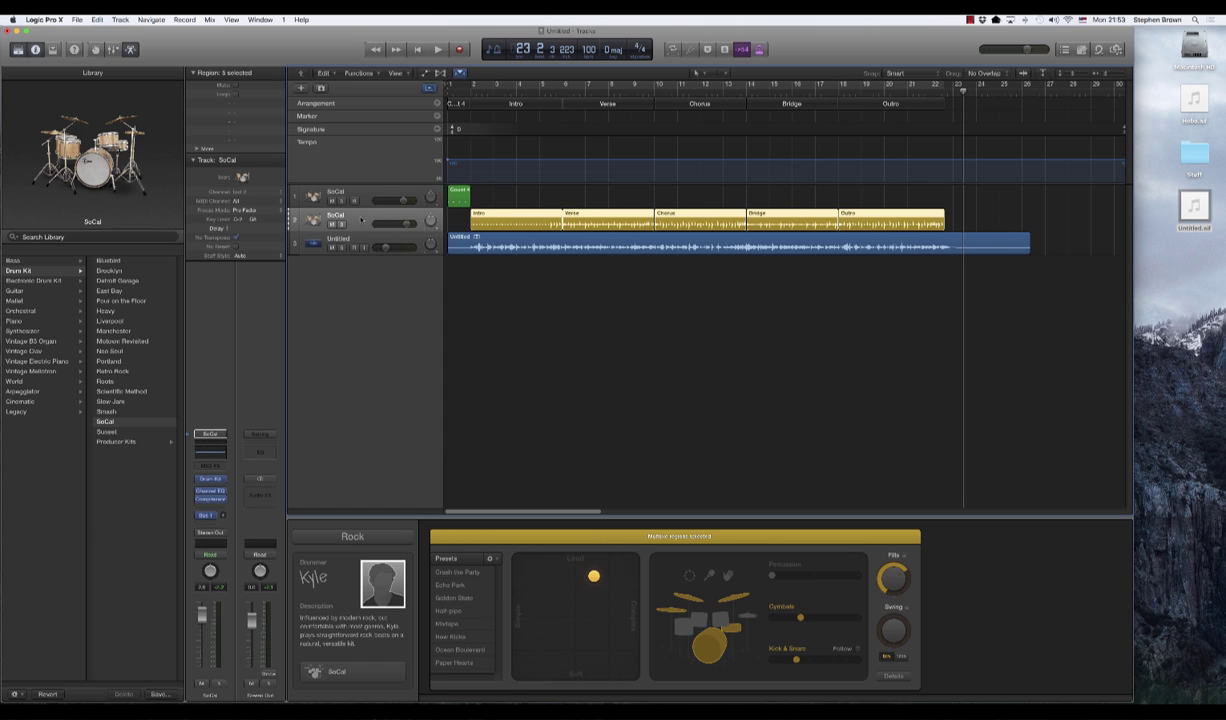
{"action": "left_click", "coordinate": [359, 193]}
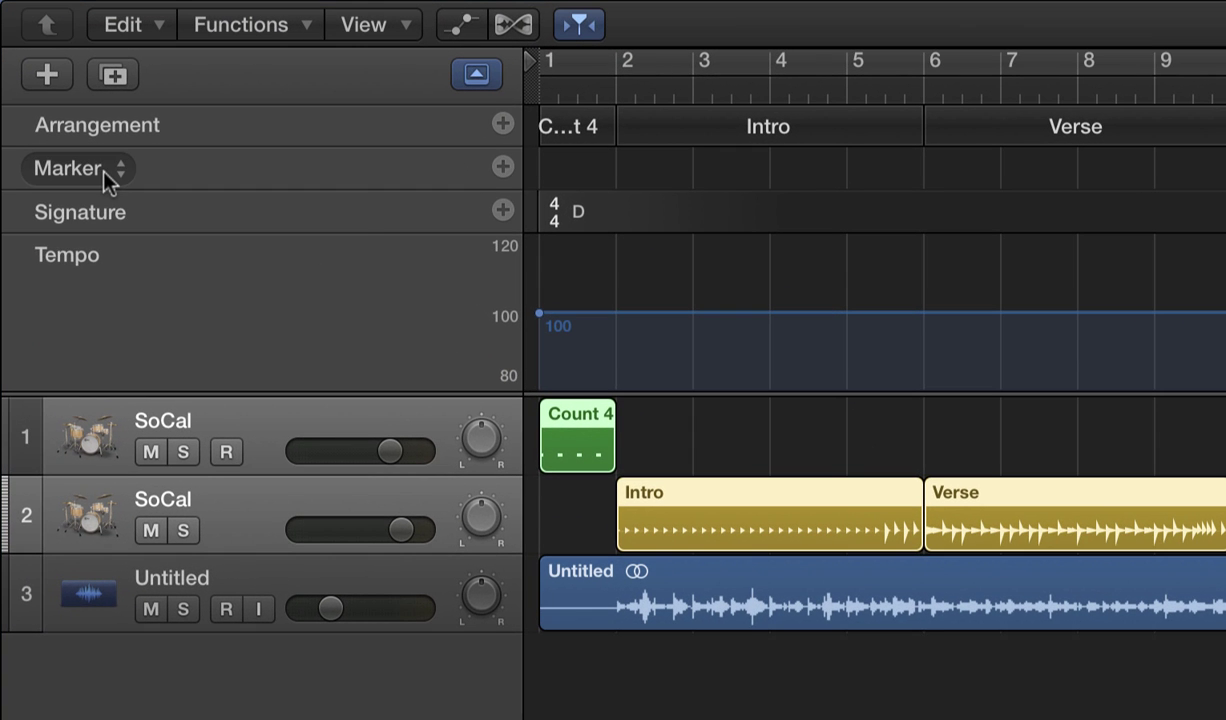
- Generate Intro, Verse, Chorus, Bridge and Outro markers with Create Markers From Regions
{"action": "left_click", "coordinate": [320, 119]}
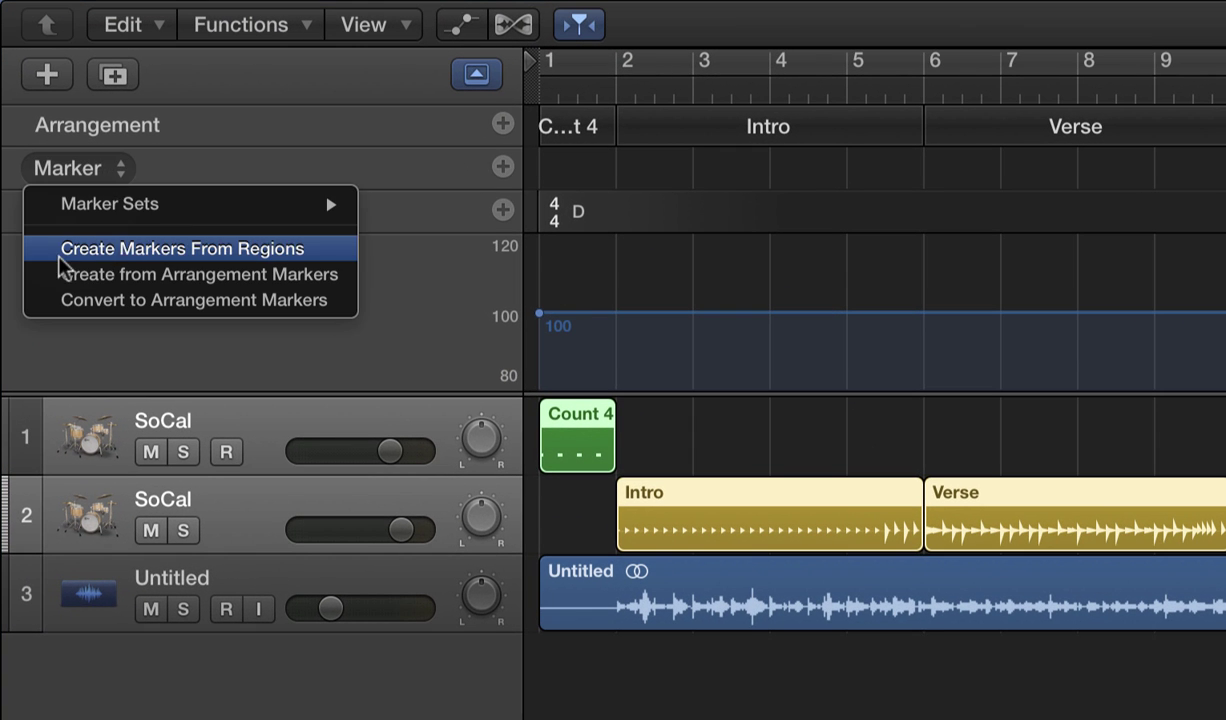
{"action": "left_click", "coordinate": [201, 255]}
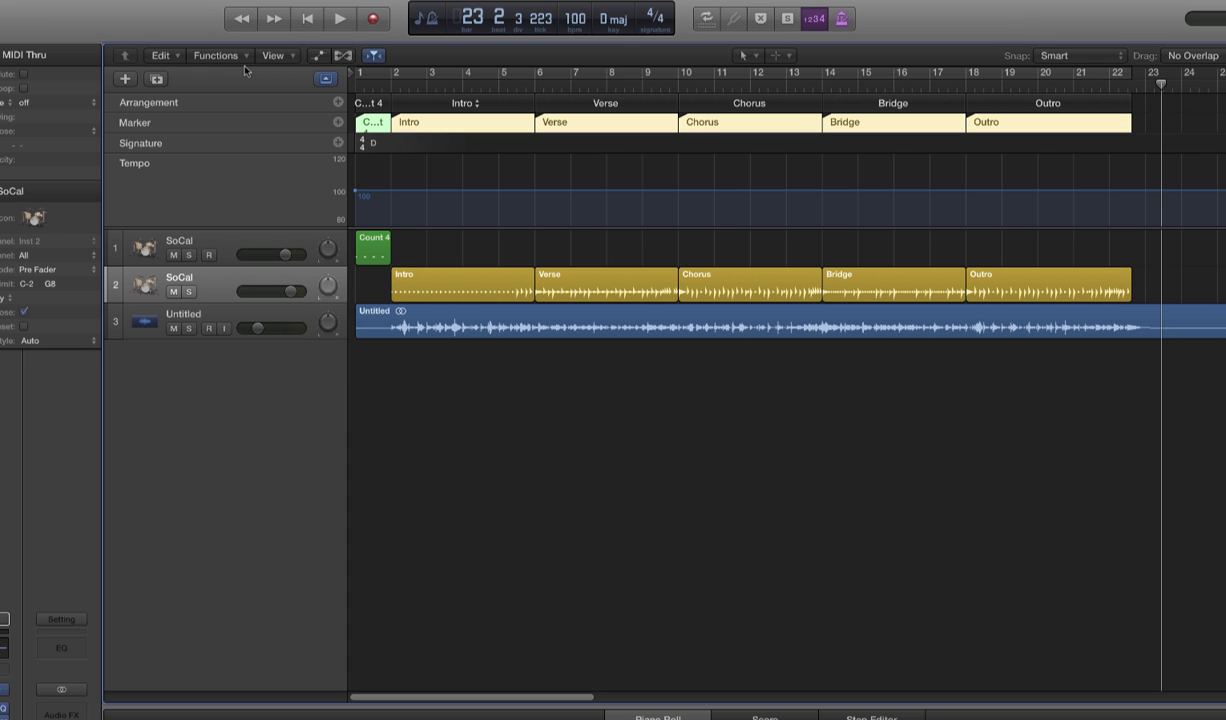
- Select the Count 4 and five drummer regions, and mute the Untitled audio track
{"action": "left_click", "coordinate": [228, 243]}
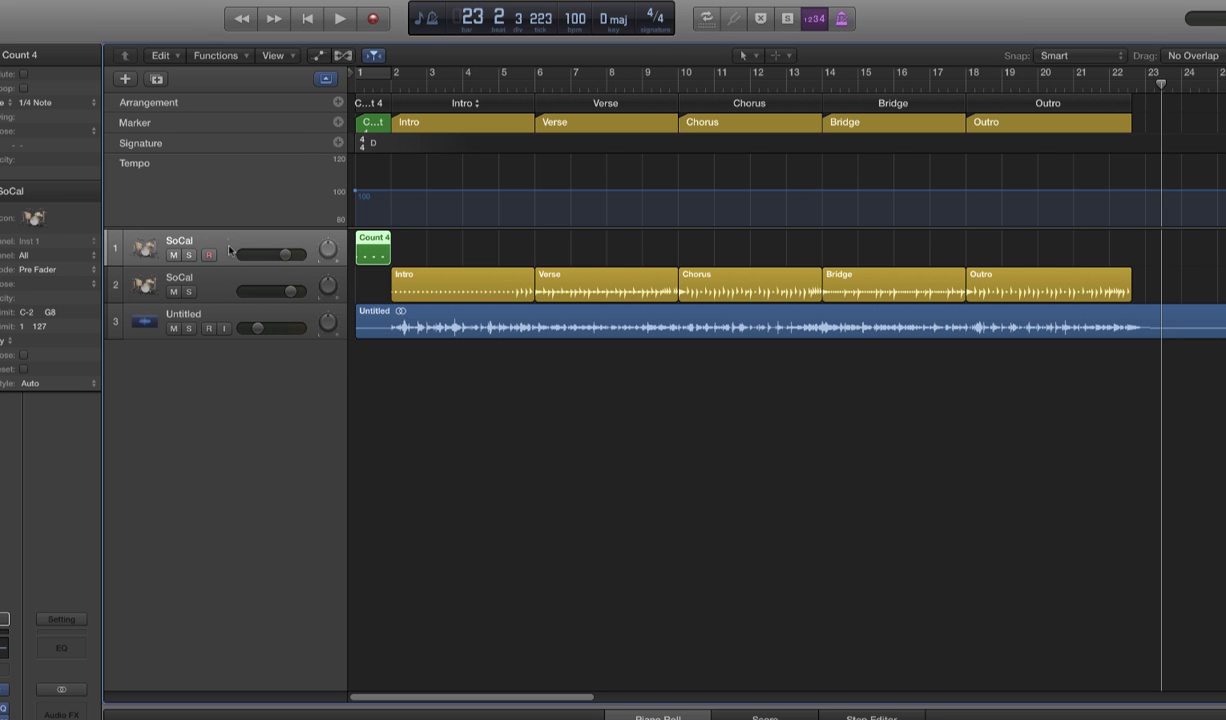
{"action": "left_click", "coordinate": [228, 282], "text": "shift"}
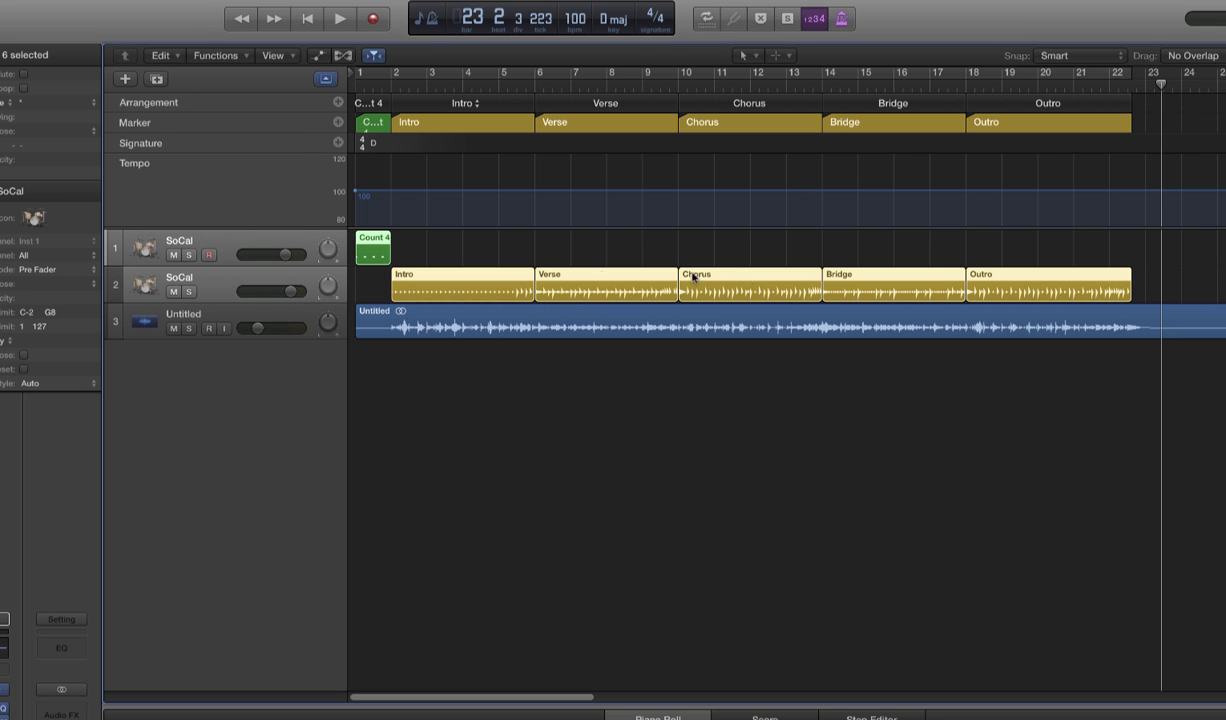
{"action": "left_click", "coordinate": [173, 329]}
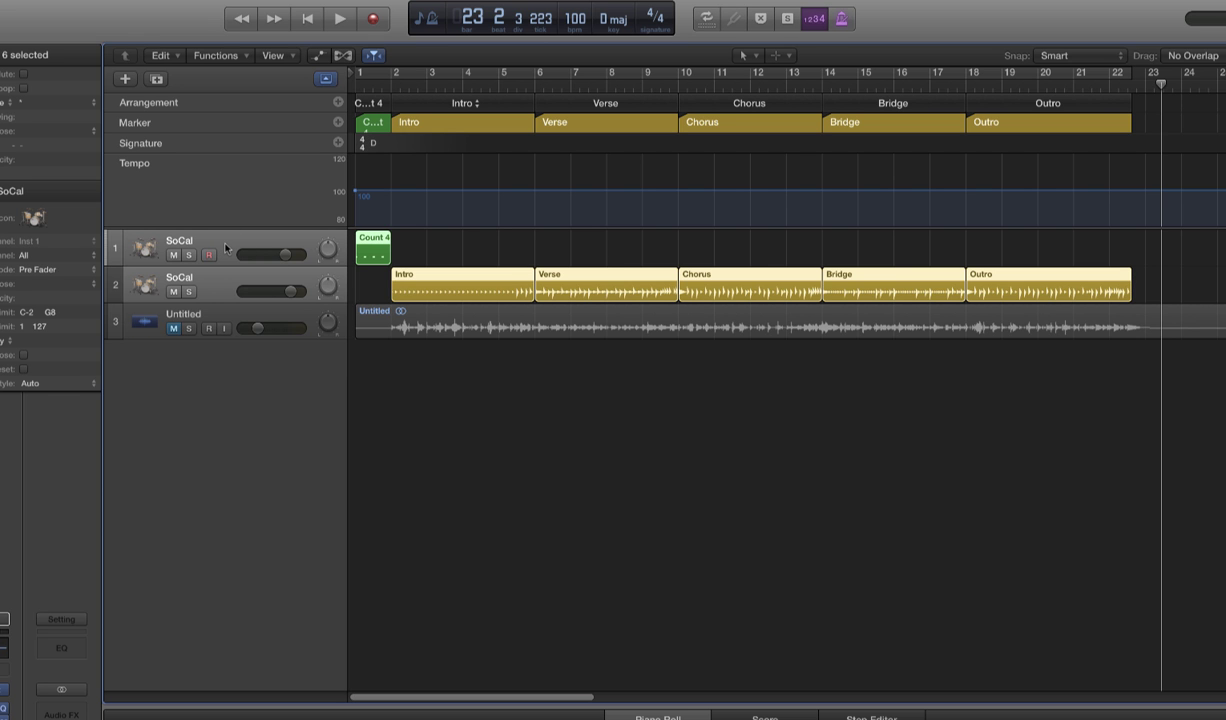
- Bring up the Bounce dialog with Cmd-B and move it aside to reveal the tracks
{"action": "key", "text": "super+b"}
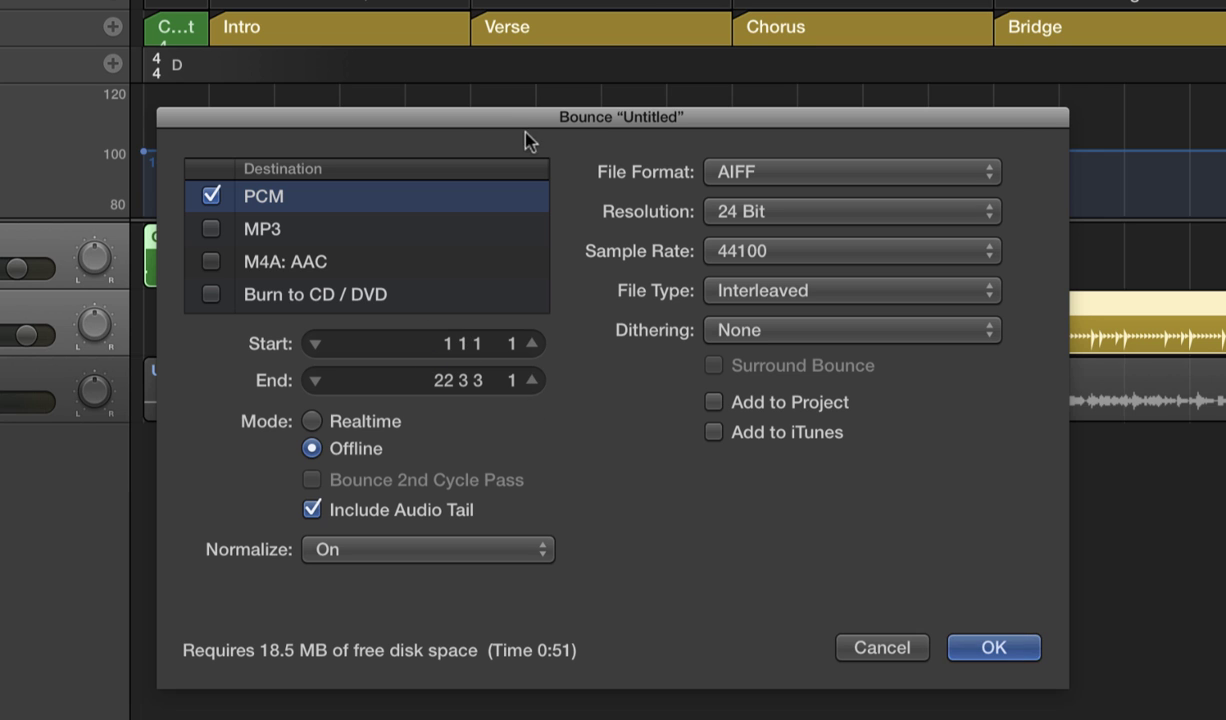
{"action": "left_click_drag", "start_coordinate": [530, 137], "coordinate": [569, 433]}
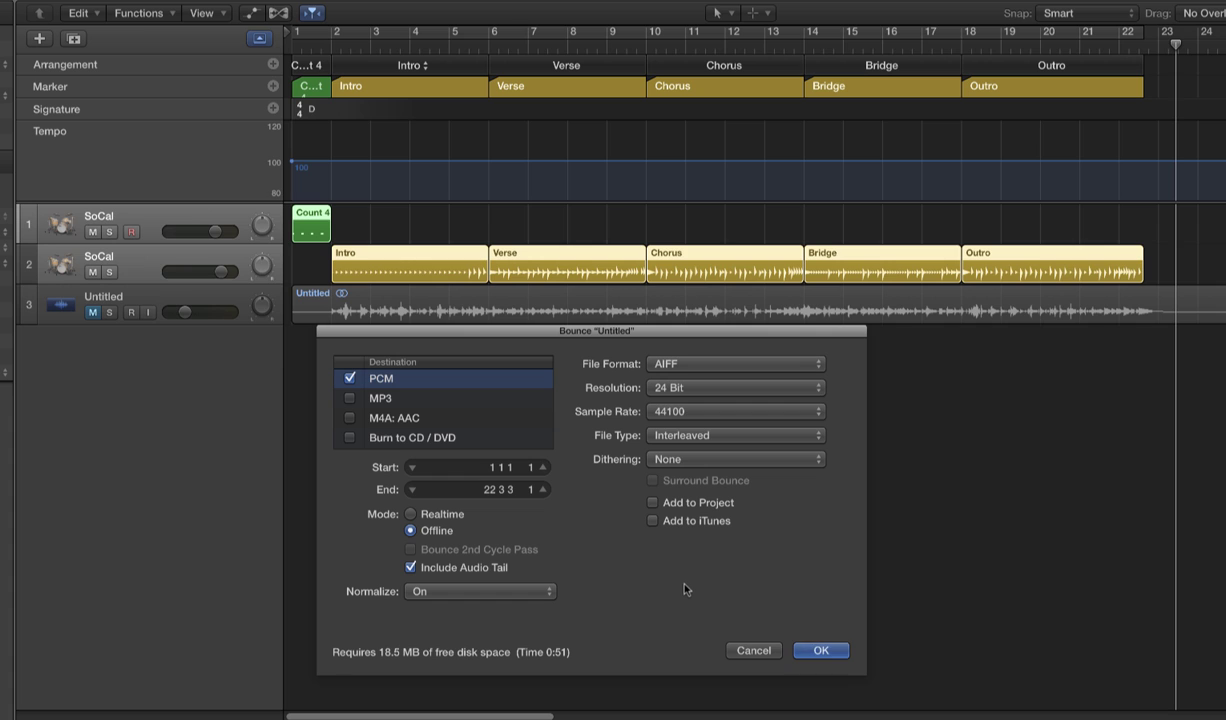
- Accept the bounce settings and bounce to Hobo.aif on the Desktop, replacing the existing file
{"action": "left_click", "coordinate": [815, 652]}
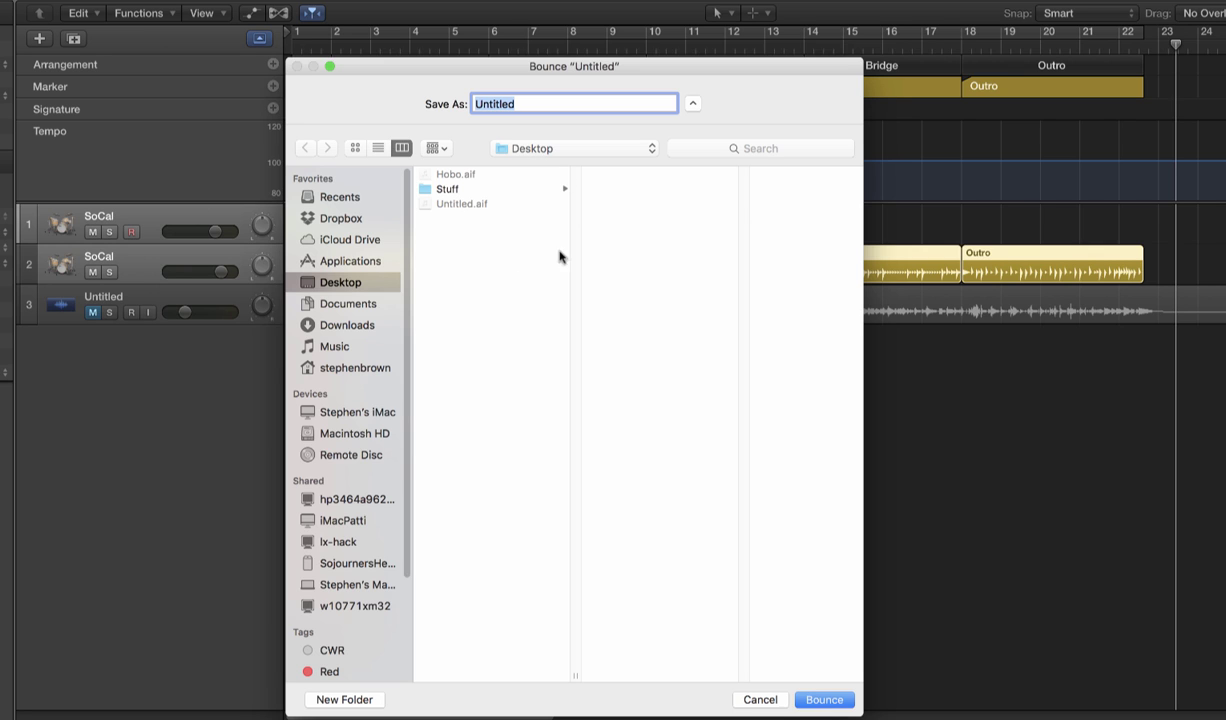
{"action": "left_click", "coordinate": [436, 173]}
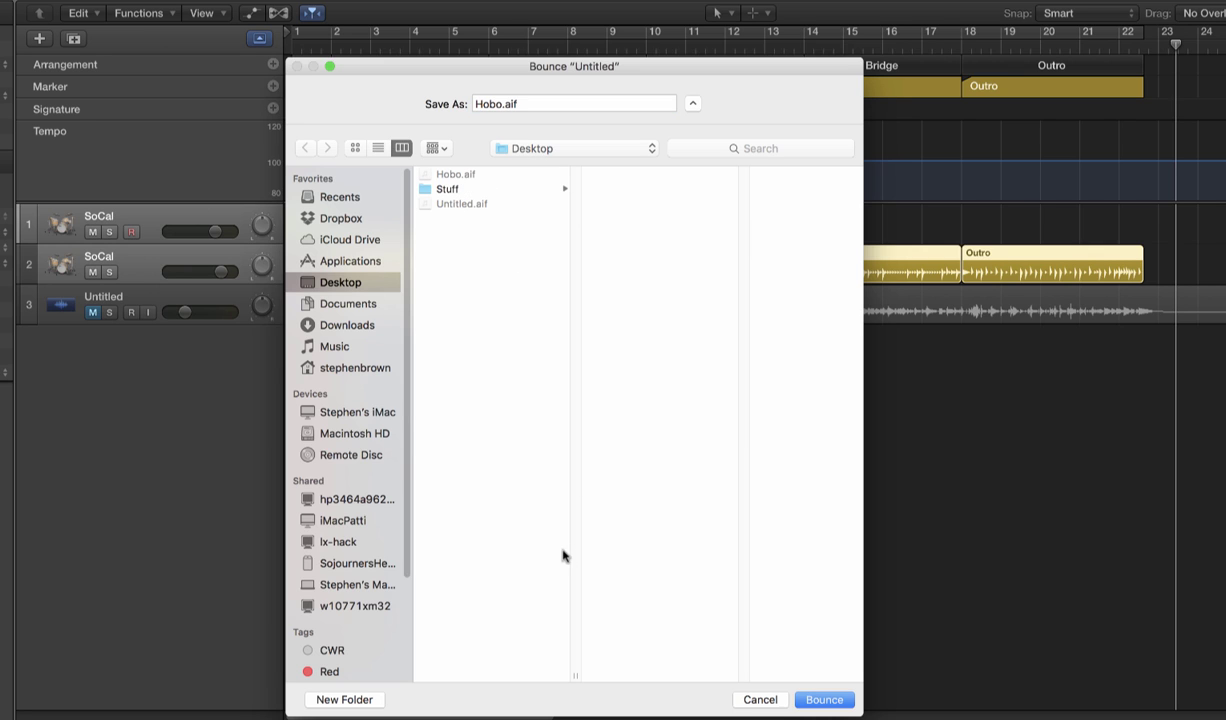
{"action": "left_click", "coordinate": [826, 699]}
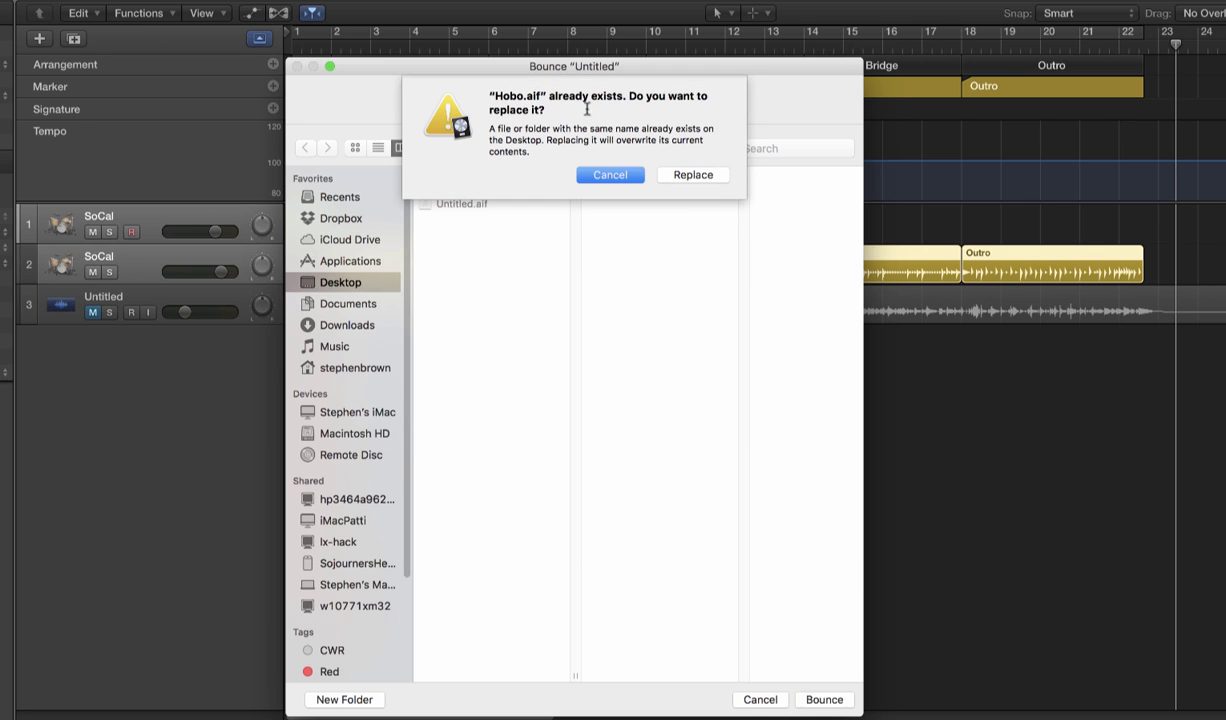
{"action": "left_click", "coordinate": [686, 175]}
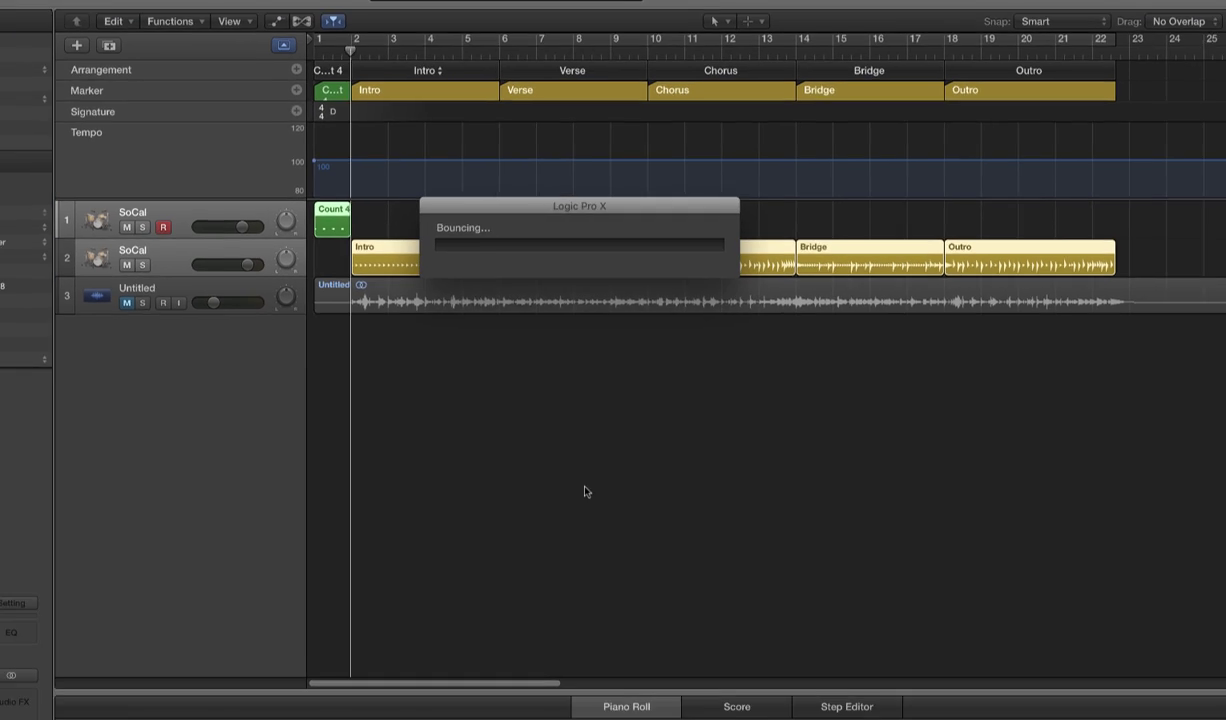